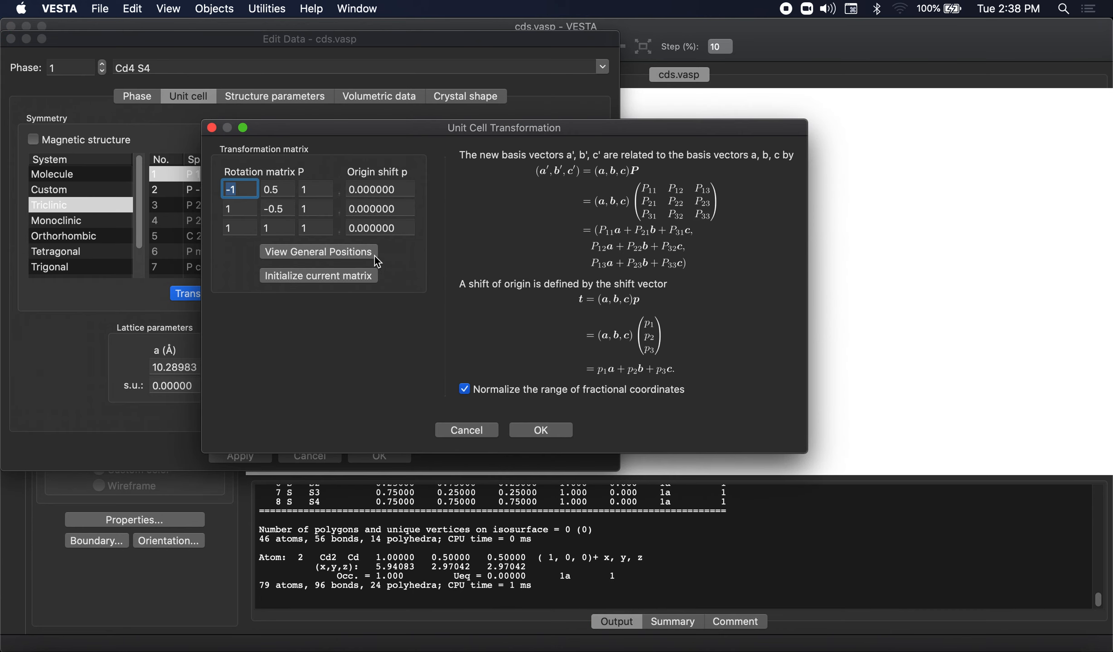
# Step: Set the rotation matrix's third-row, third-column value to 0 and apply the transformation, searching atoms in the new unit cell and adding them as new sites
pyautogui.doubleClick(313, 228)
pyautogui.write('0')
pyautogui.click(553, 433)
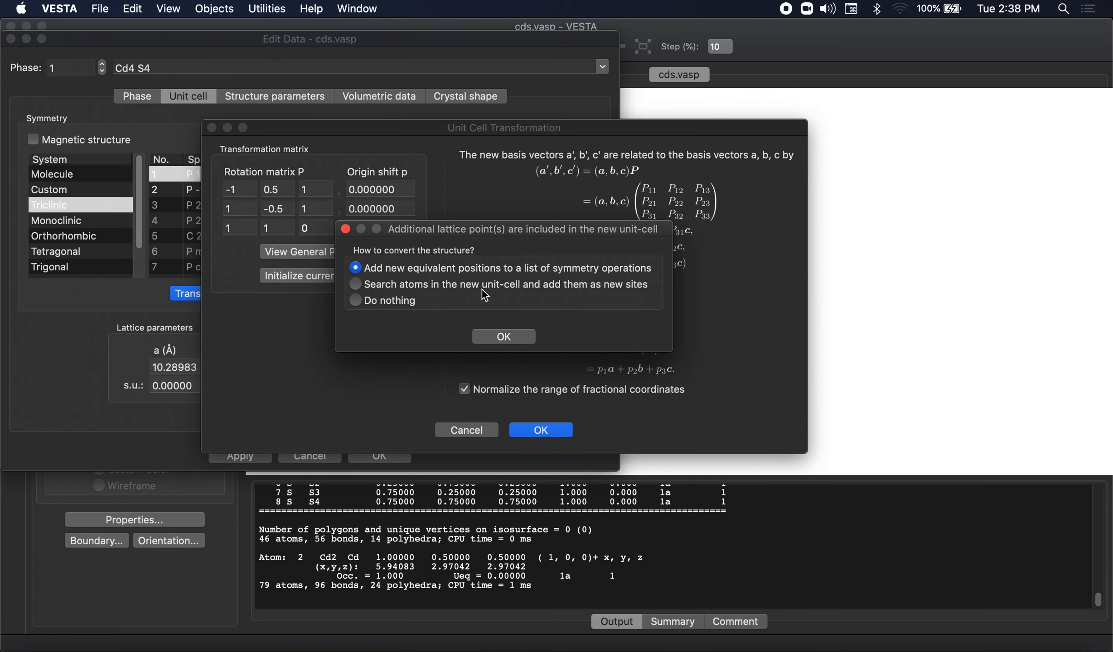
pyautogui.click(485, 284)
pyautogui.click(503, 337)
pyautogui.click(233, 449)
# Step: Inspect the transformed cell and its red lattice plane from several angles, and close the unit cell data with its changes accepted
pyautogui.moveTo(722, 373); pyautogui.dragTo(868, 271)
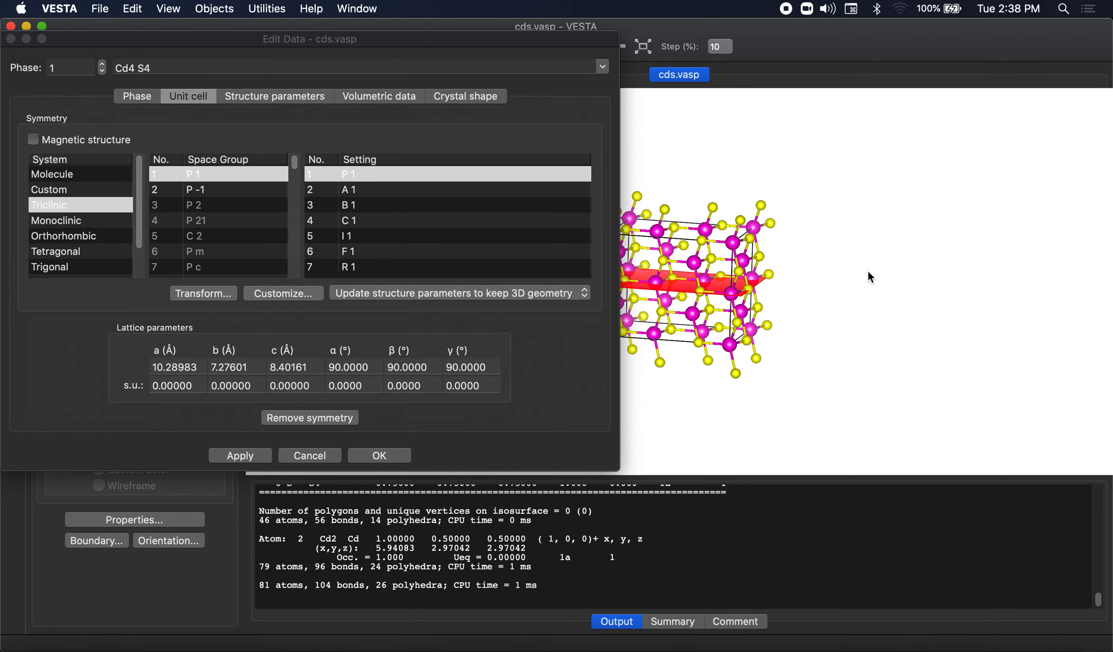
pyautogui.moveTo(500, 44); pyautogui.dragTo(419, 52)
pyautogui.moveTo(747, 250); pyautogui.dragTo(636, 235)
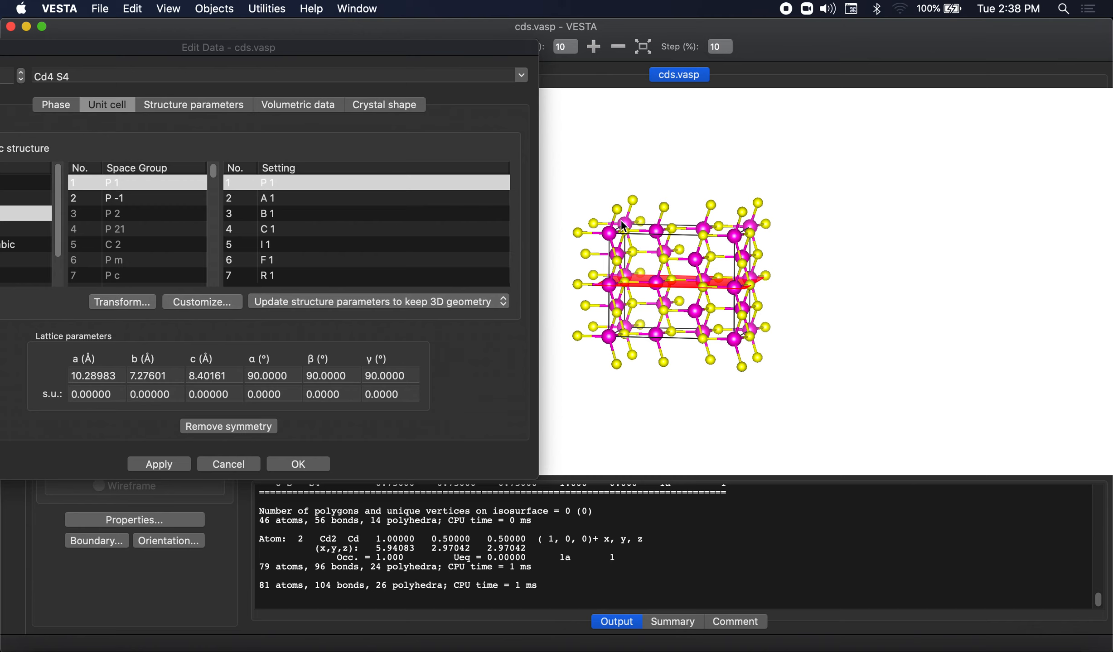
pyautogui.moveTo(645, 228); pyautogui.dragTo(679, 237)
pyautogui.scroll(5, 657, 247)
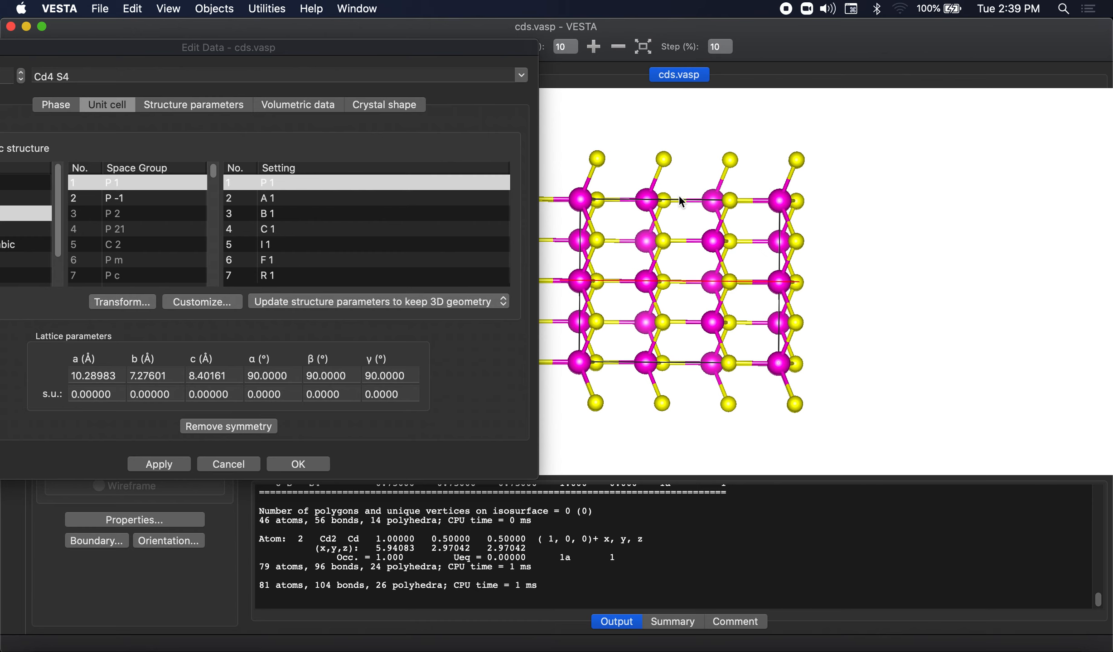
pyautogui.moveTo(726, 198); pyautogui.dragTo(766, 235)
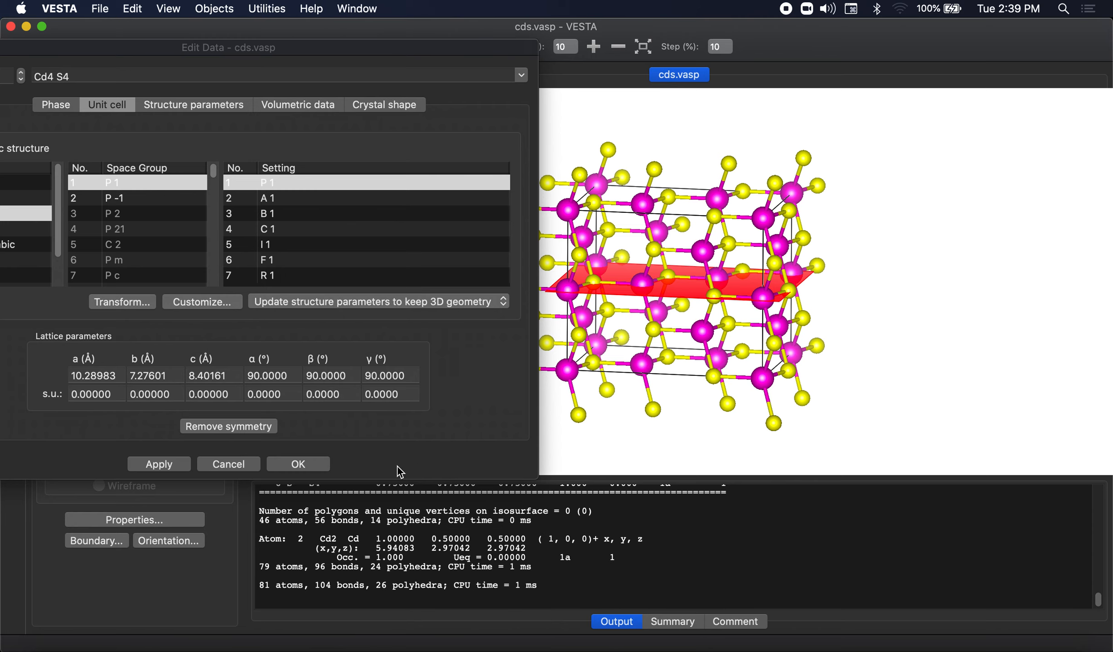
pyautogui.click(307, 466)
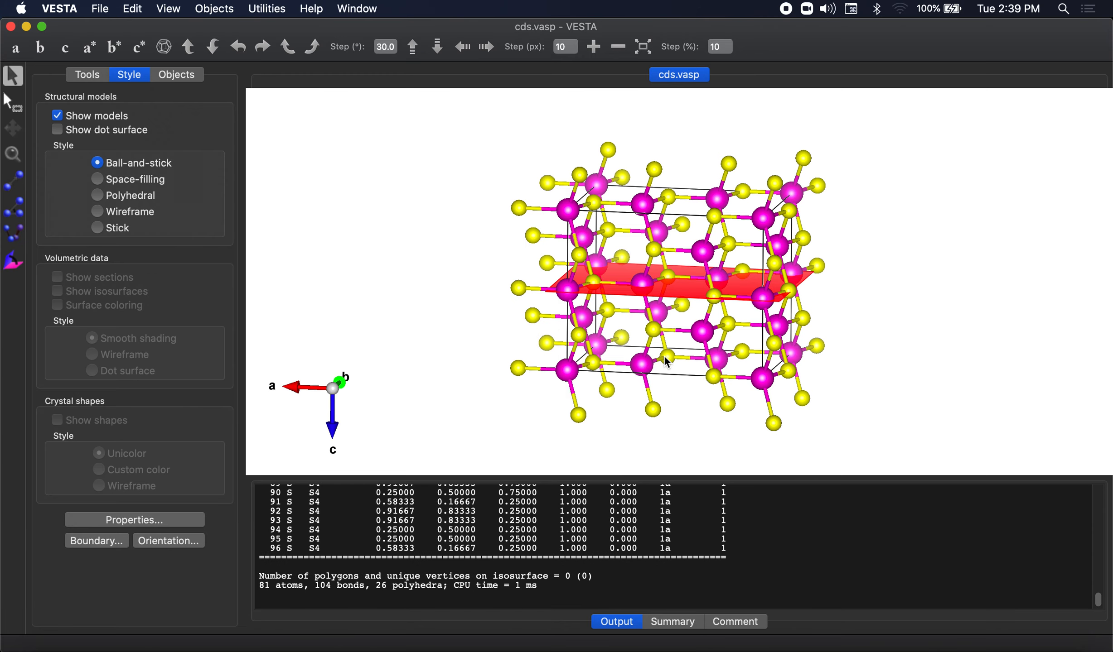
# Step: Examine the transformed structure and read through its list of atom coordinates
pyautogui.scroll(-5, 661, 358)
pyautogui.moveTo(660, 362); pyautogui.dragTo(698, 387)
pyautogui.scroll(5, 435, 512)
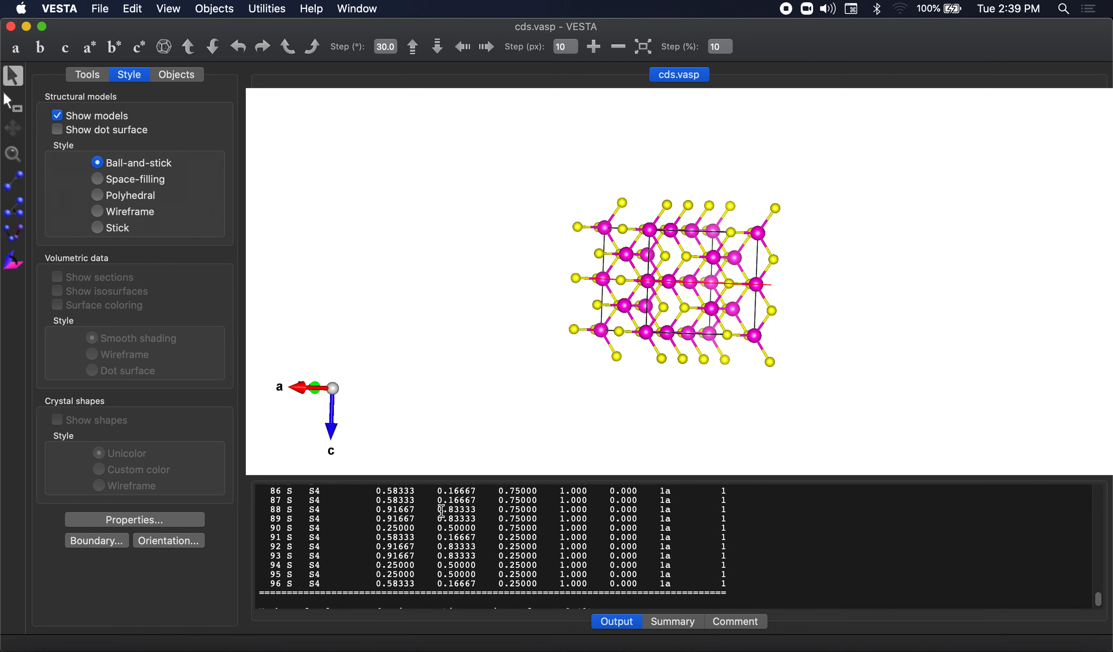
pyautogui.scroll(12, 434, 519)
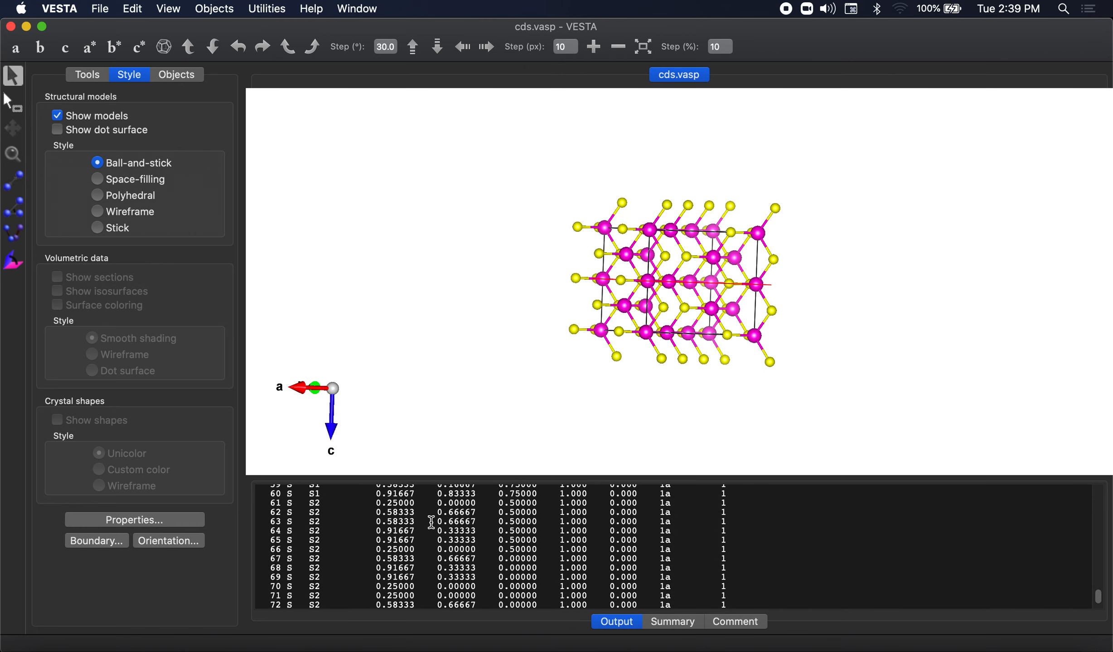
pyautogui.scroll(10, 426, 526)
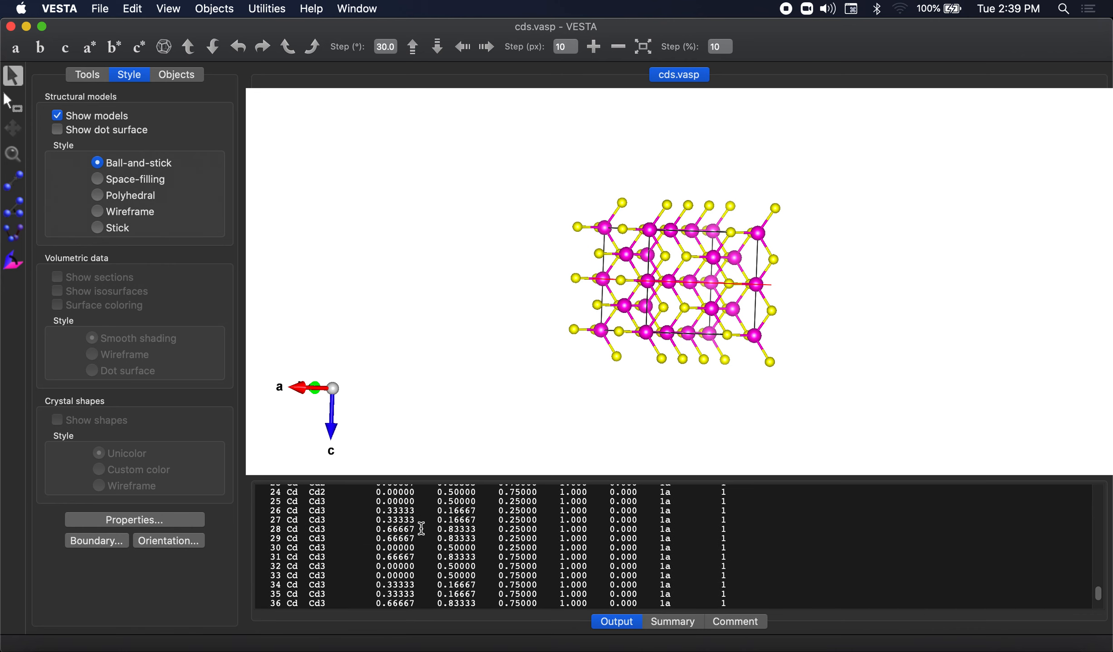
pyautogui.scroll(3, 326, 530)
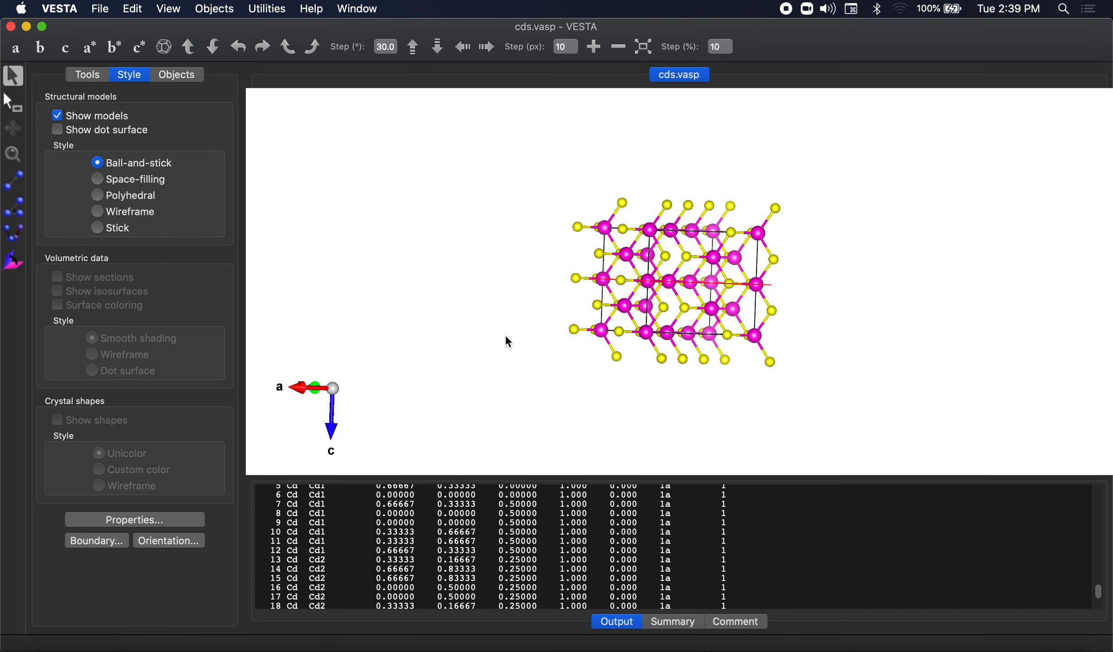
pyautogui.moveTo(502, 333); pyautogui.dragTo(512, 337)
# Step: Close cds.vasp without saving its changes and reopen the original file
pyautogui.press('super+w')
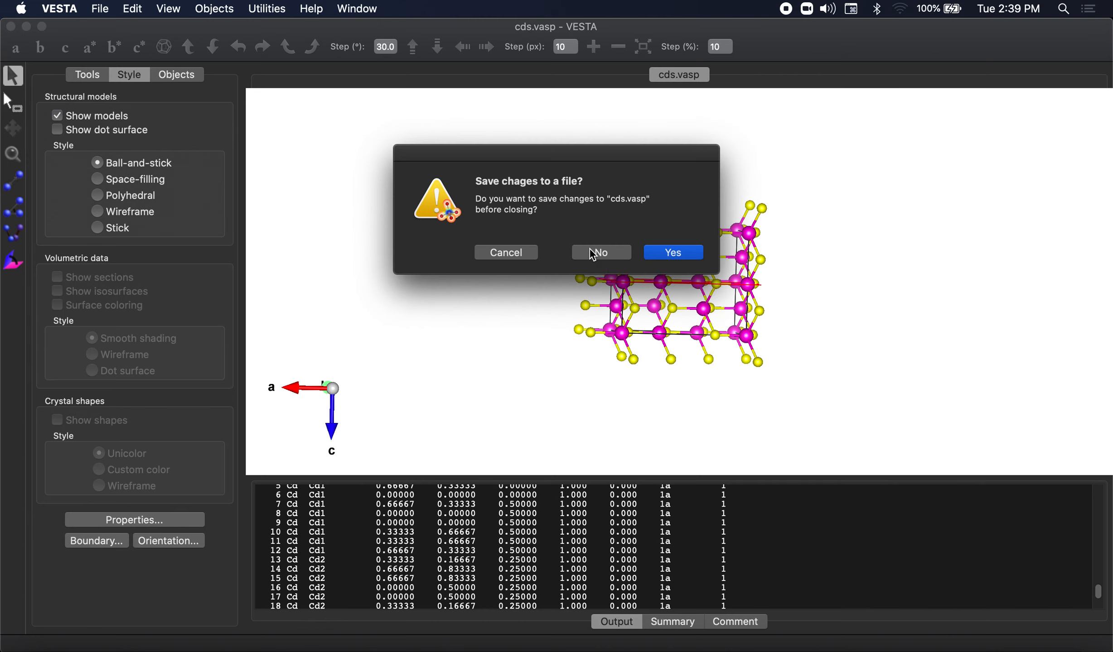
pyautogui.click(589, 251)
pyautogui.press('super+o')
pyautogui.doubleClick(413, 156)
pyautogui.scroll(-4, 652, 295)
pyautogui.moveTo(676, 311); pyautogui.dragTo(661, 313)
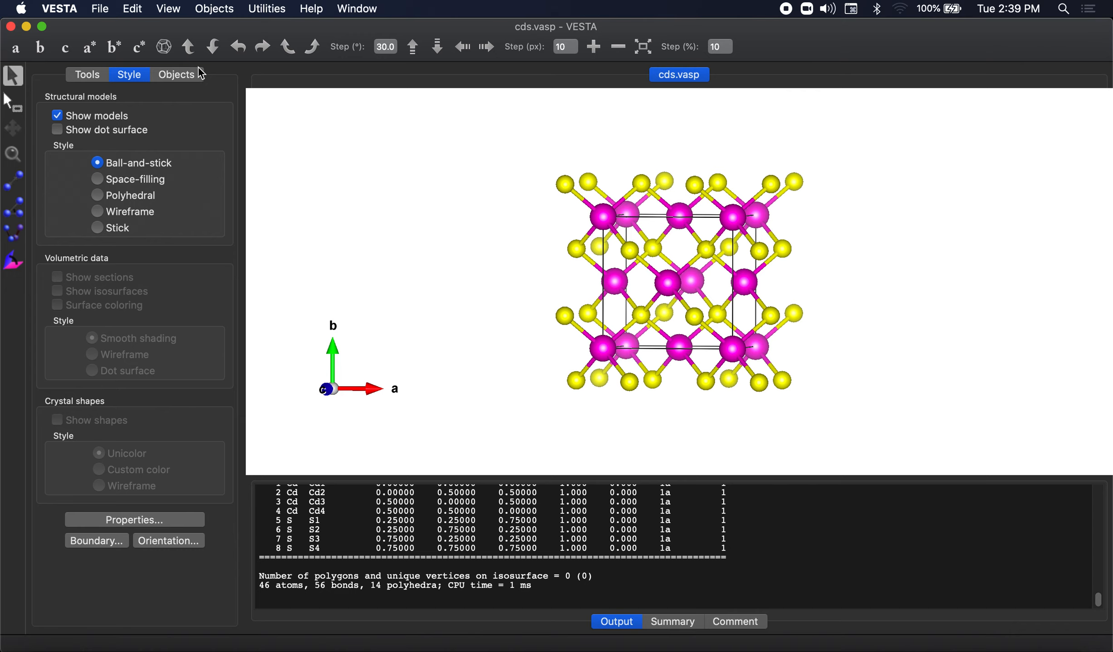
# Step: Add a lattice plane with Miller indices 1 1 0 at a distance of 1 × d from the origin
pyautogui.click(133, 10)
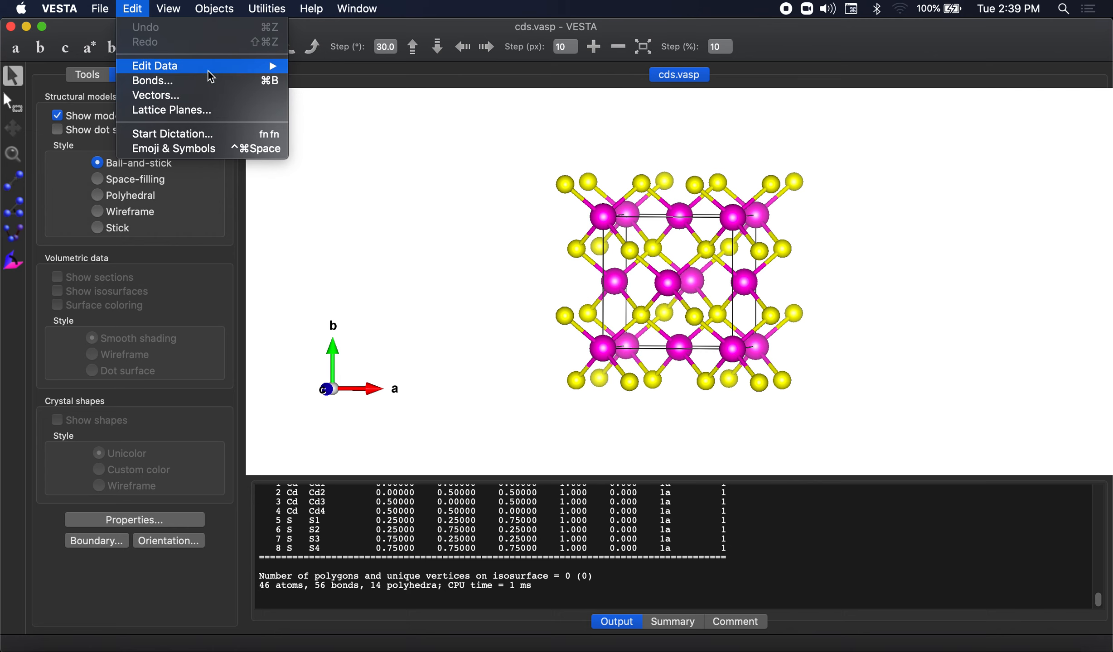
pyautogui.moveTo(208, 70)
pyautogui.click(200, 110)
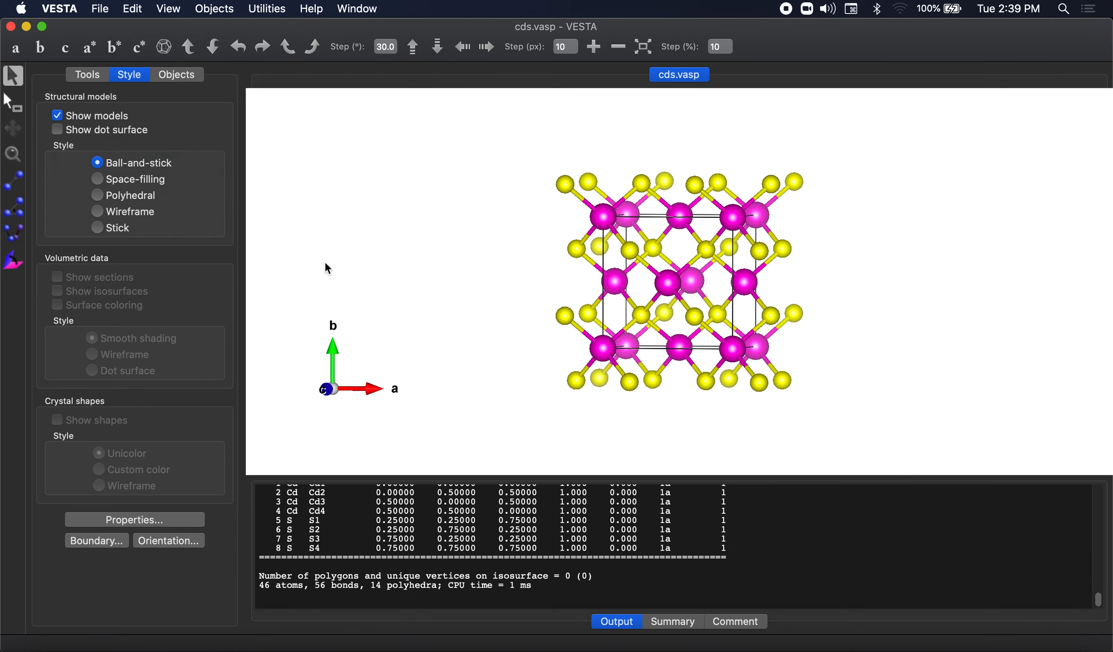
pyautogui.click(409, 417)
pyautogui.doubleClick(267, 343)
pyautogui.write('1')
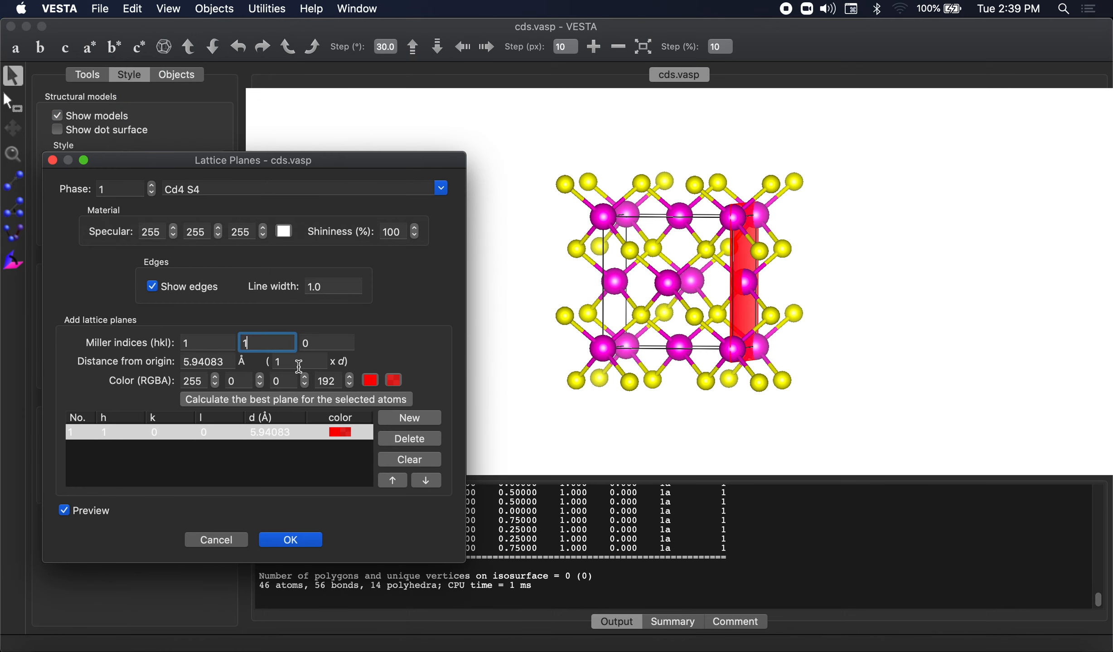
pyautogui.press('Tab')
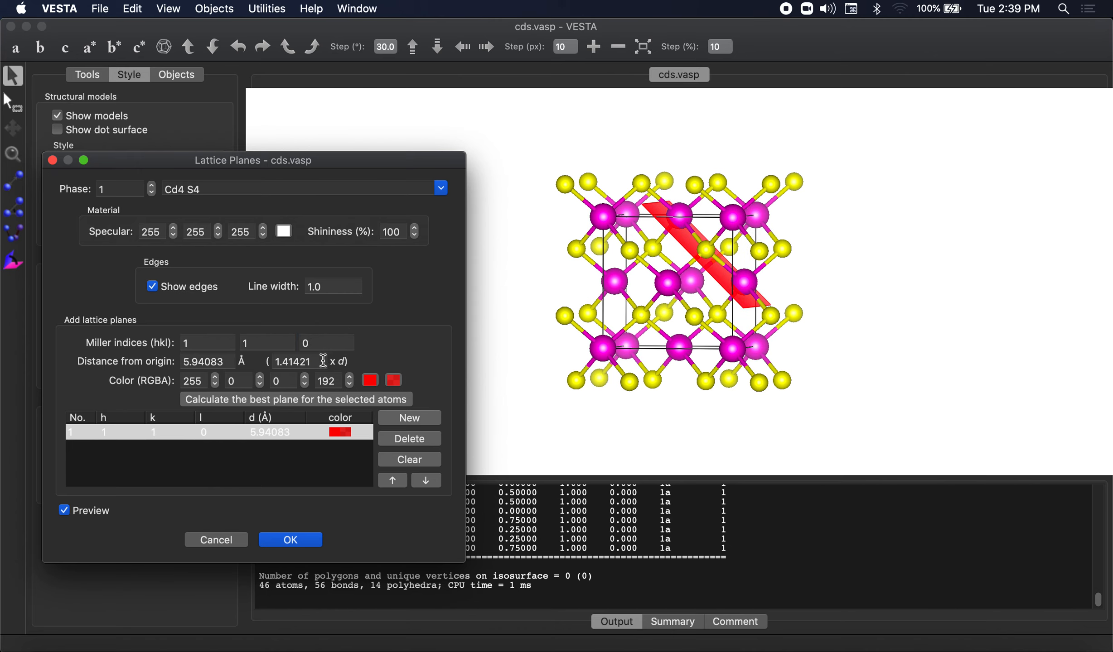
pyautogui.doubleClick(323, 361)
pyautogui.write('1')
pyautogui.press('Tab')
pyautogui.click(291, 540)
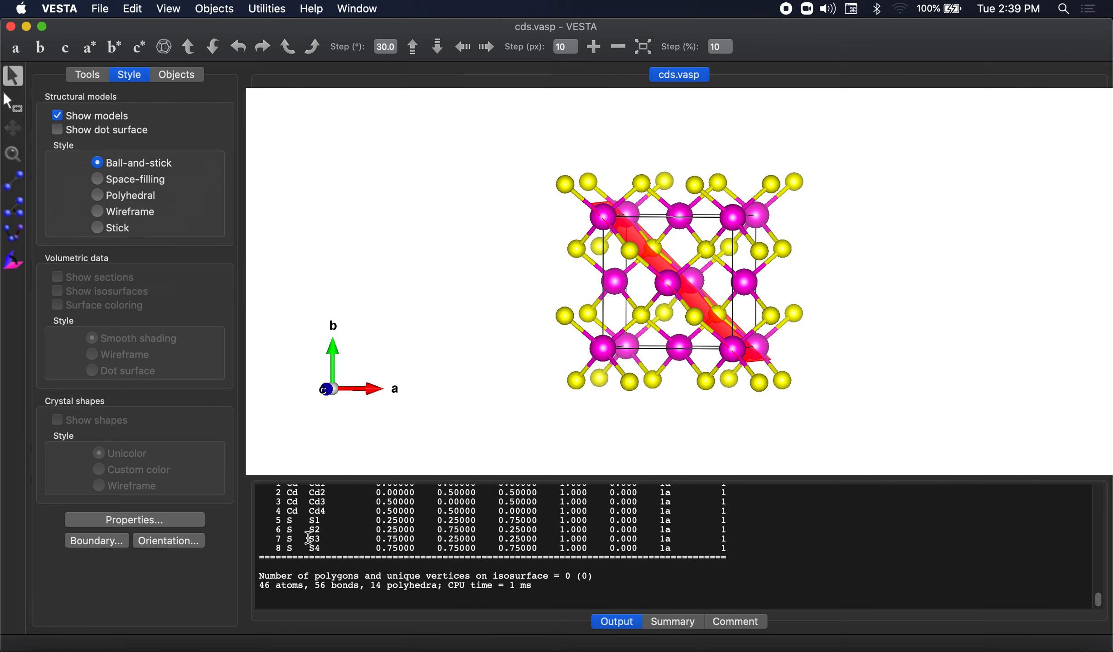
# Step: Review the Miller indices and origin distance of the existing lattice plane
pyautogui.click(132, 8)
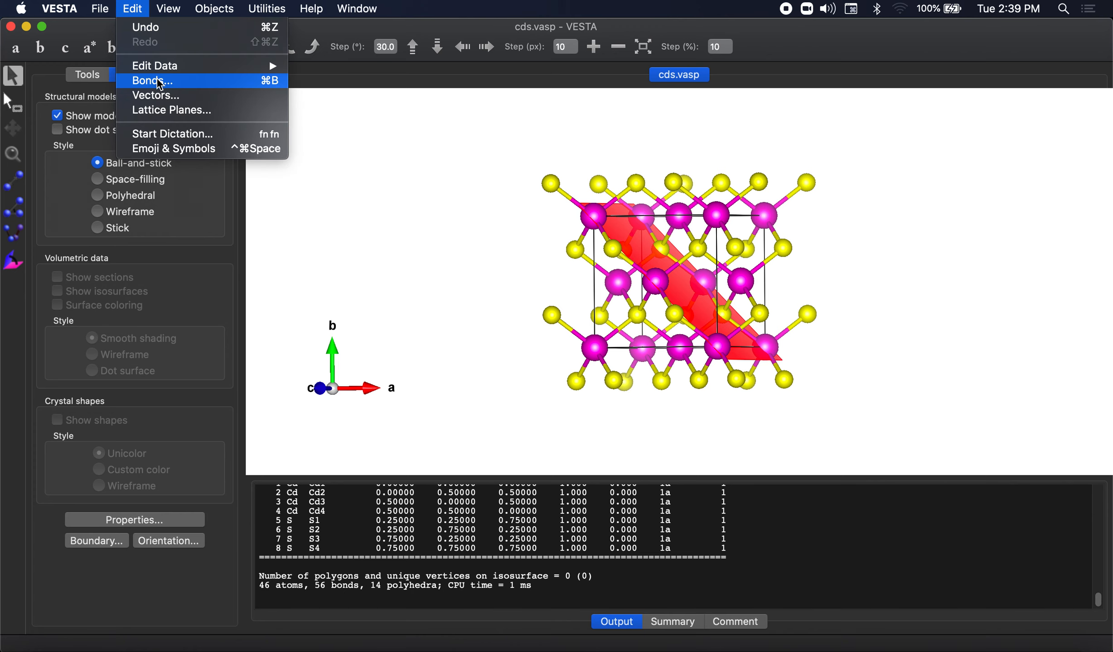
pyautogui.click(170, 110)
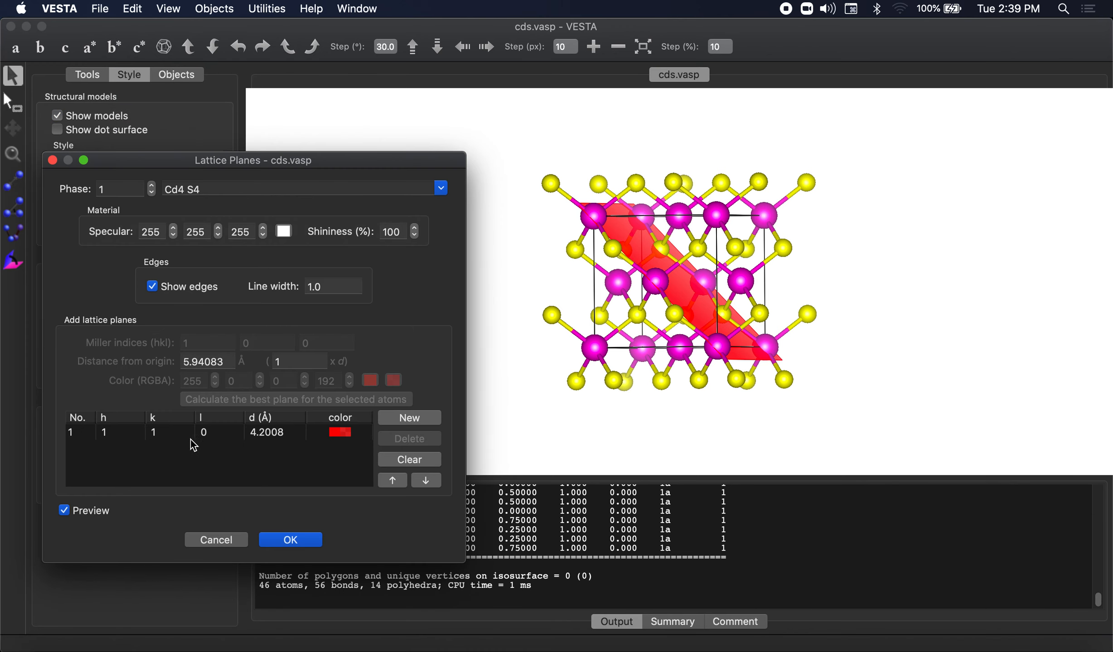
pyautogui.click(210, 434)
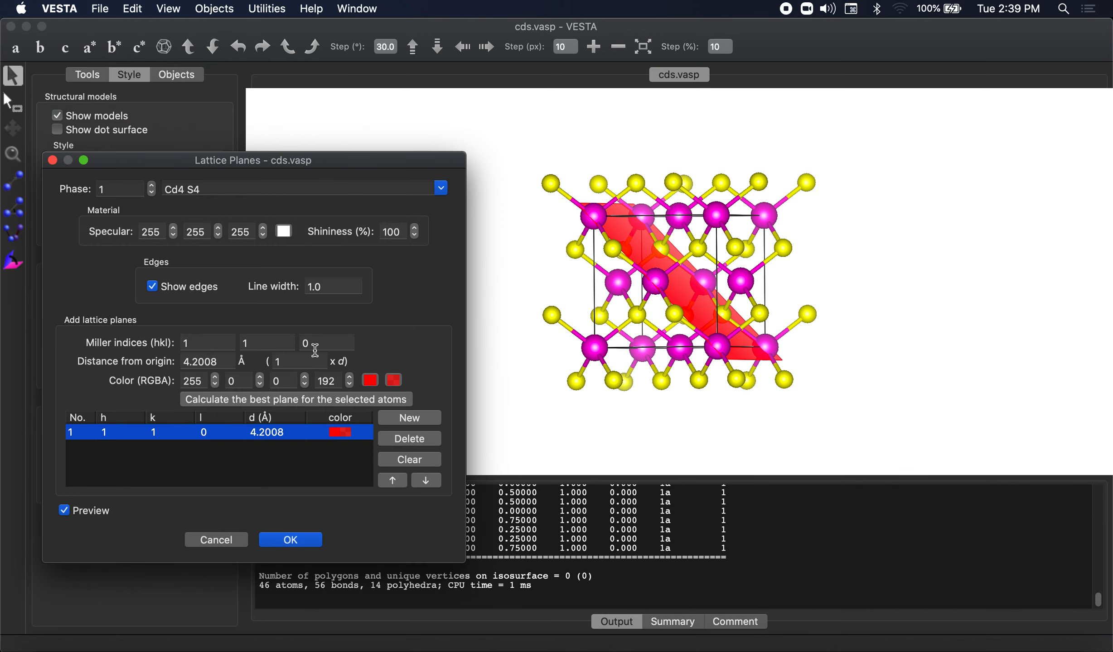
pyautogui.click(286, 541)
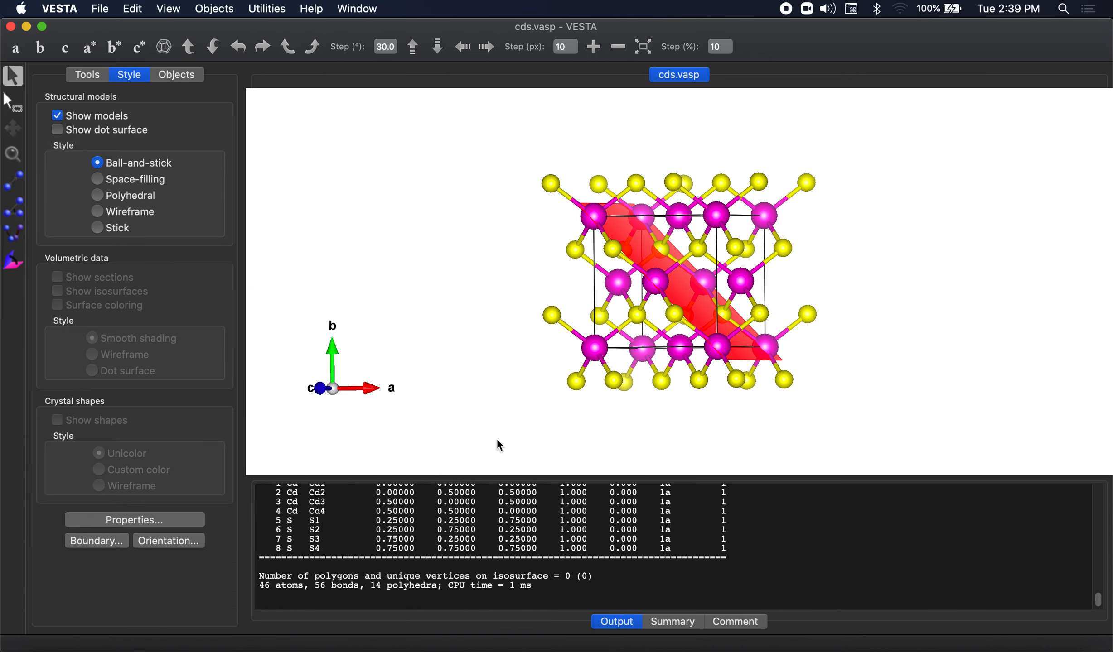
# Step: Start a unit cell transformation and set the first row of the rotation matrix to -1, 0.5, 1
pyautogui.click(134, 5)
pyautogui.moveTo(236, 65)
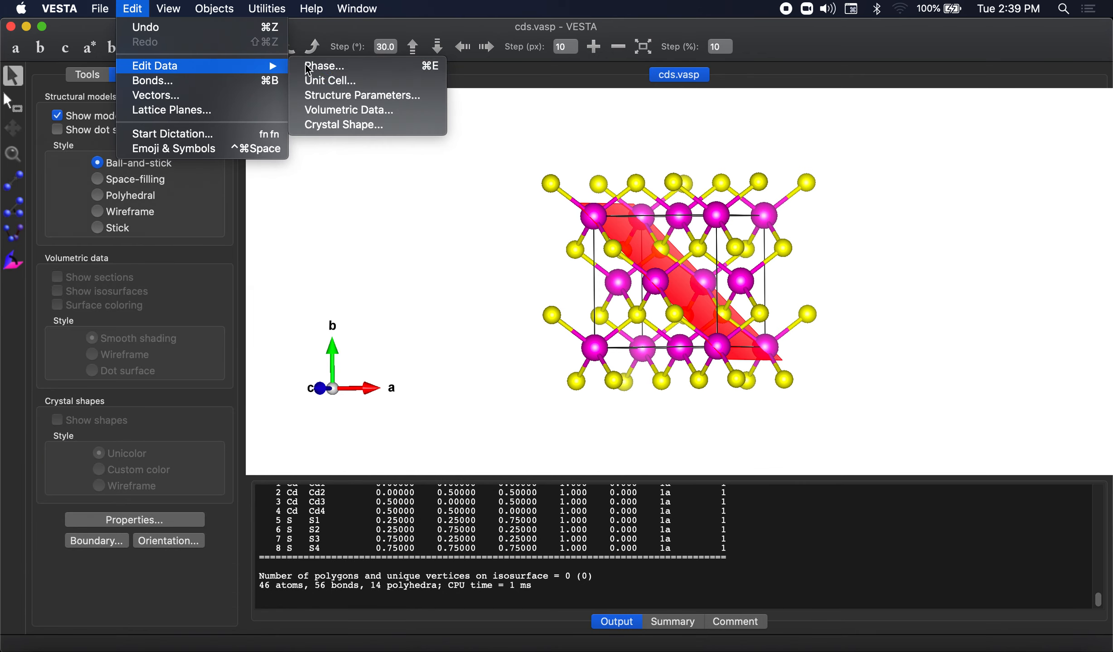
pyautogui.click(325, 66)
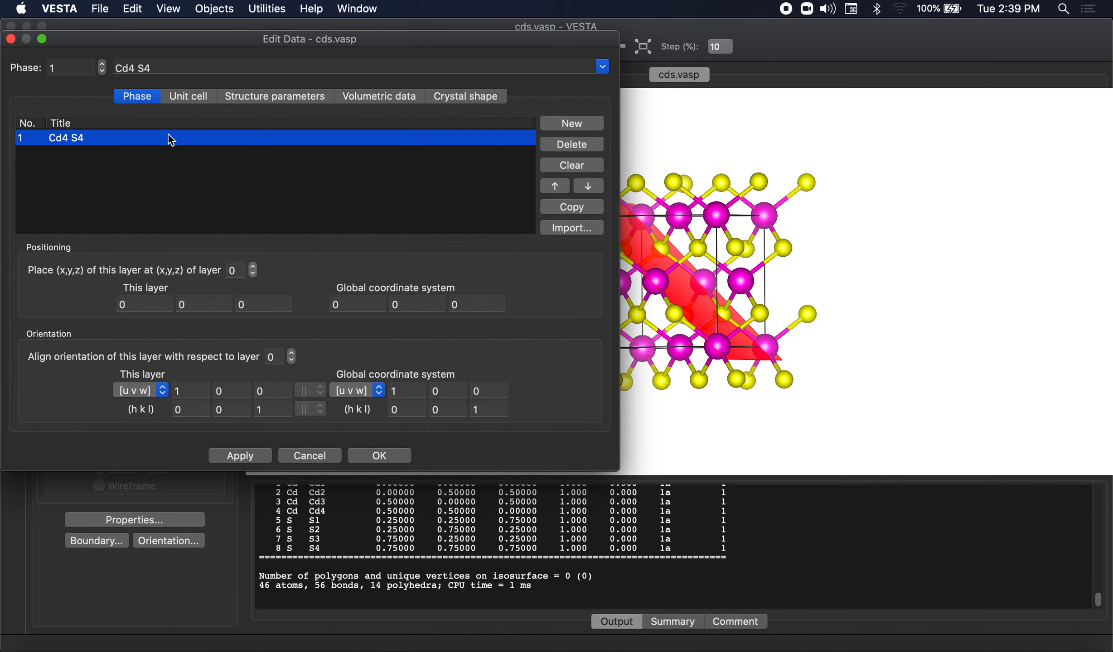
pyautogui.click(191, 96)
pyautogui.click(204, 294)
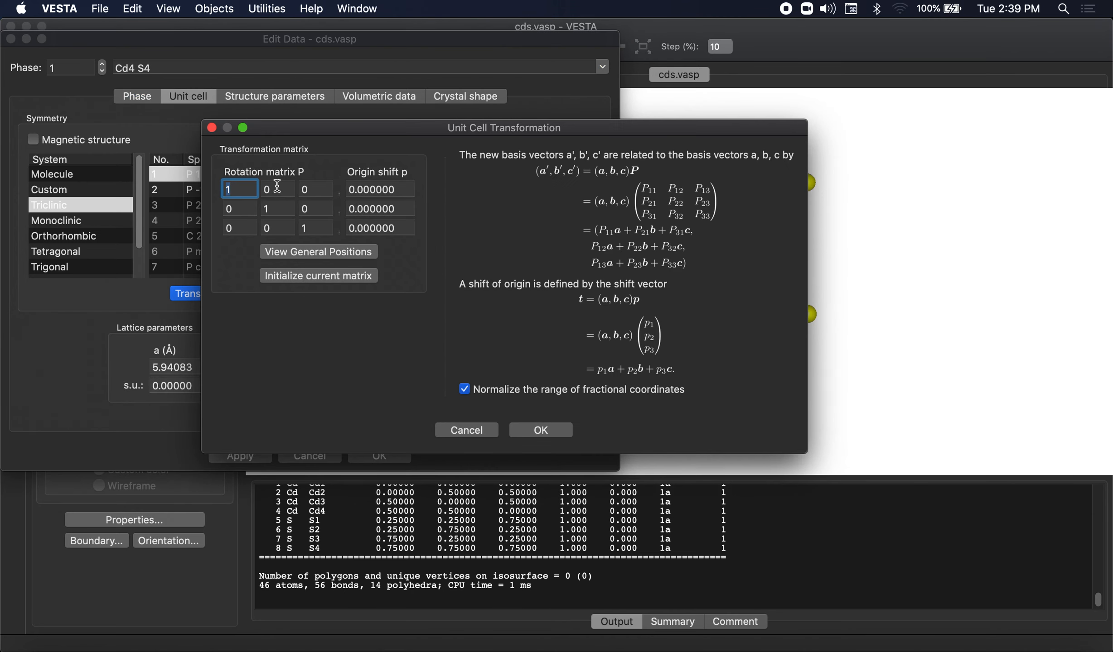
pyautogui.write('-1')
pyautogui.press('Tab')
pyautogui.write('0.5')
pyautogui.press('Tab')
pyautogui.write('1')
# Step: Set the second row of the rotation matrix to 1, -0.5, 1 and the last value of the third row to 0
pyautogui.doubleClick(331, 208)
pyautogui.write('1')
pyautogui.click(318, 228)
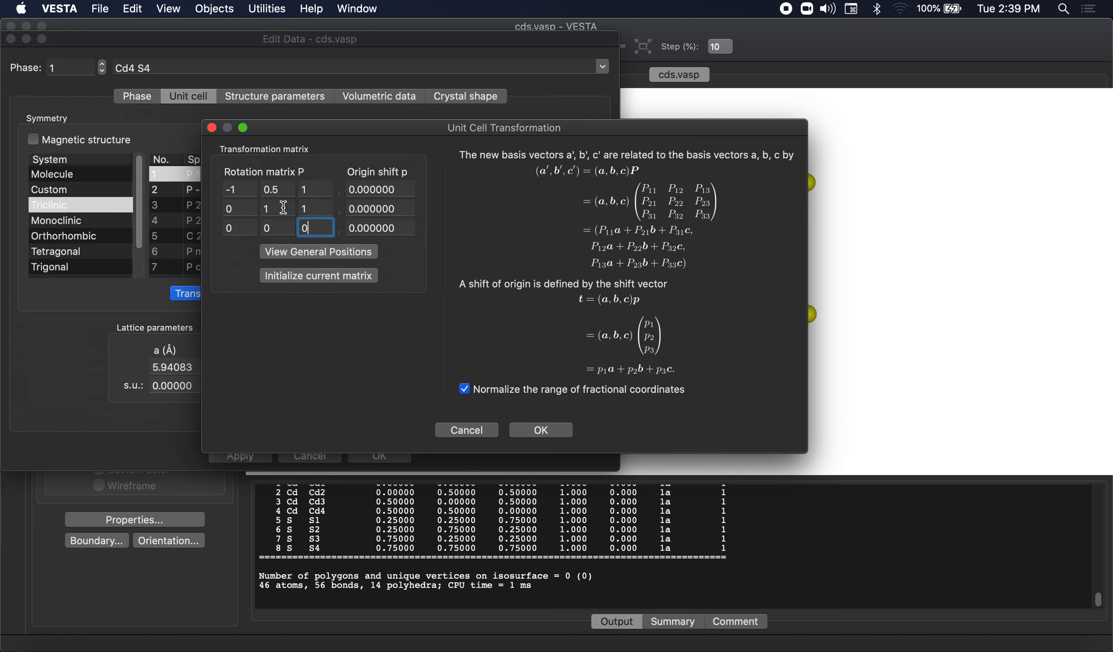
pyautogui.click(243, 209)
pyautogui.press('BackSpace')
pyautogui.write('1')
pyautogui.press('Tab')
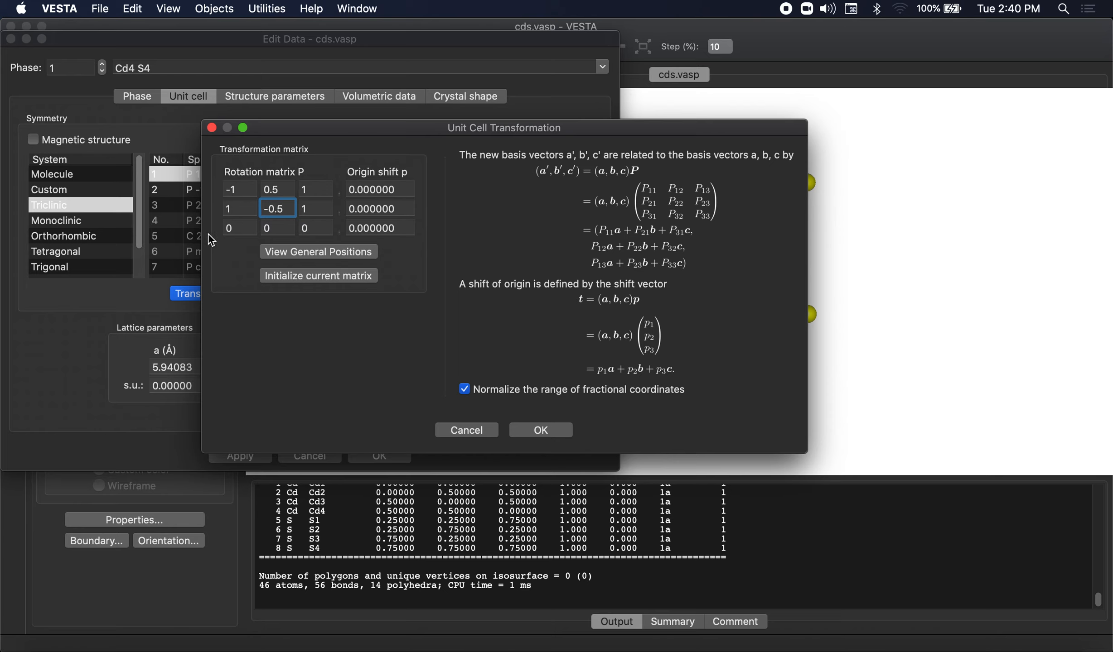
# Step: Set the first two values in the third row of the rotation matrix to 1
pyautogui.click(229, 229)
pyautogui.press('BackSpace')
pyautogui.write('1')
pyautogui.press('Tab')
pyautogui.write('1')
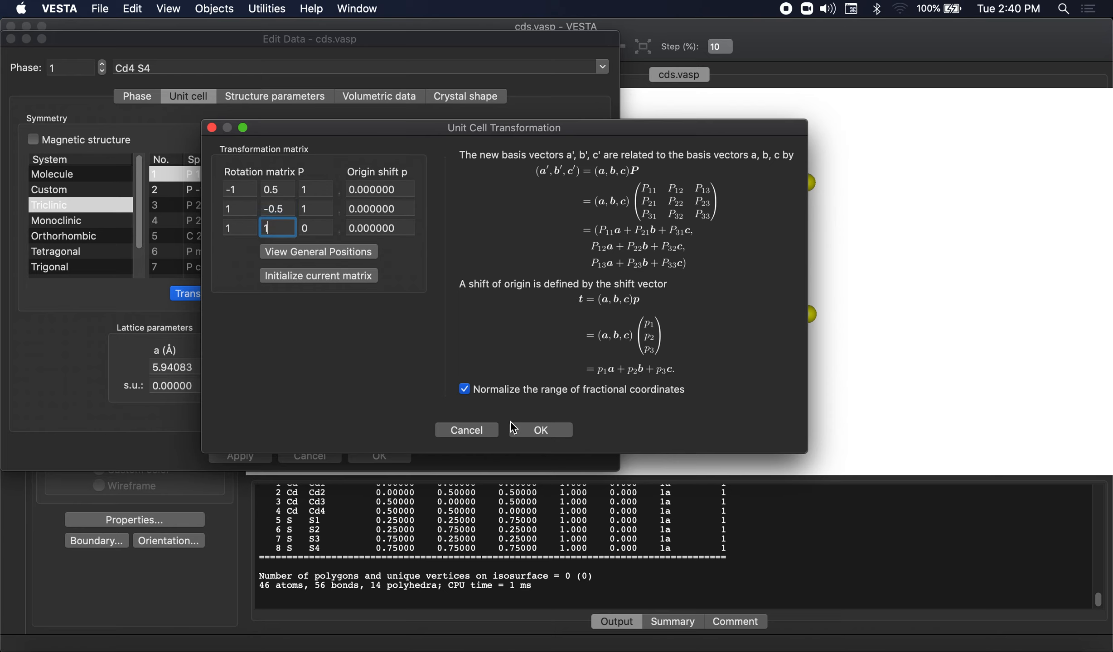
# Step: Apply the unit cell transformation, searching atoms in the new unit cell and adding them as new sites, and accept the edited data
pyautogui.click(512, 428)
pyautogui.click(537, 280)
pyautogui.click(400, 286)
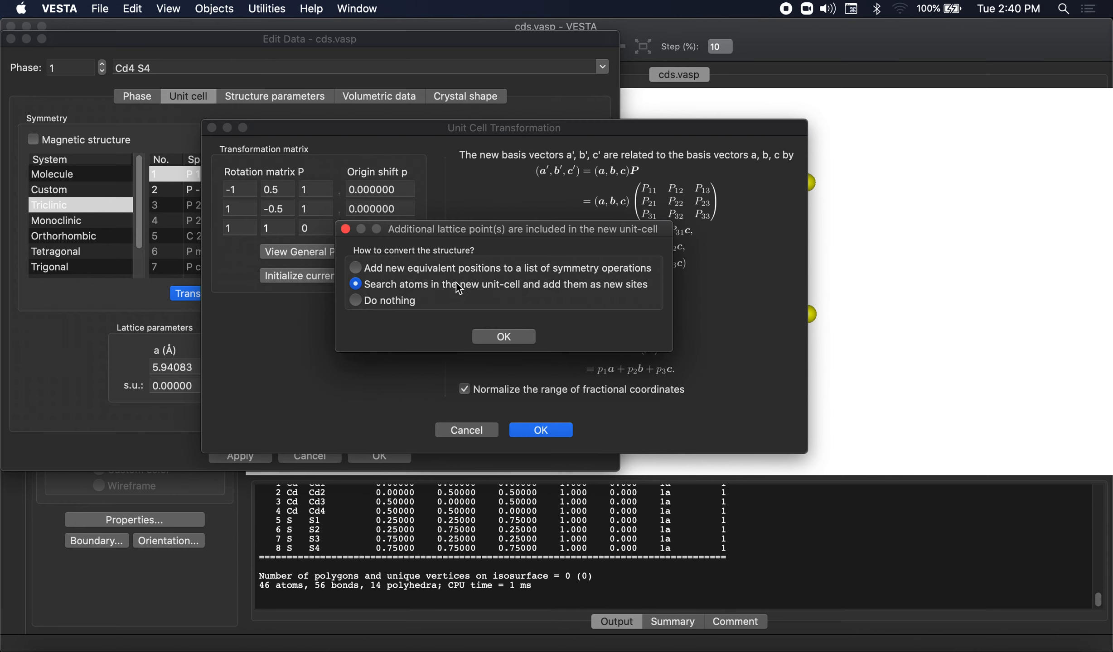
pyautogui.click(504, 337)
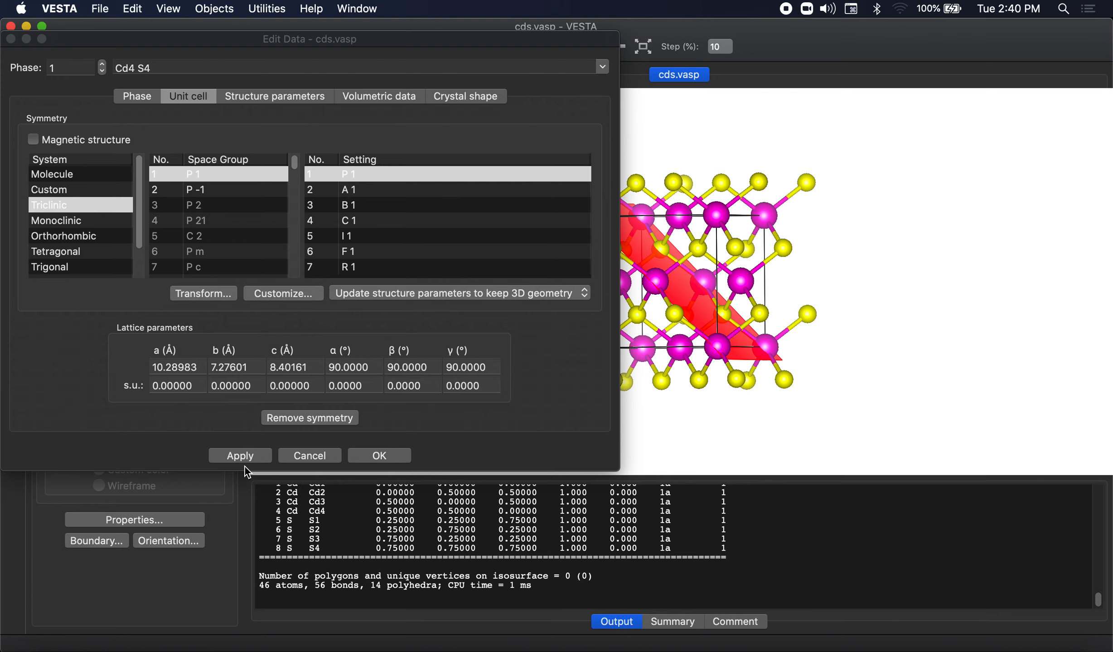
pyautogui.moveTo(701, 384); pyautogui.dragTo(715, 259)
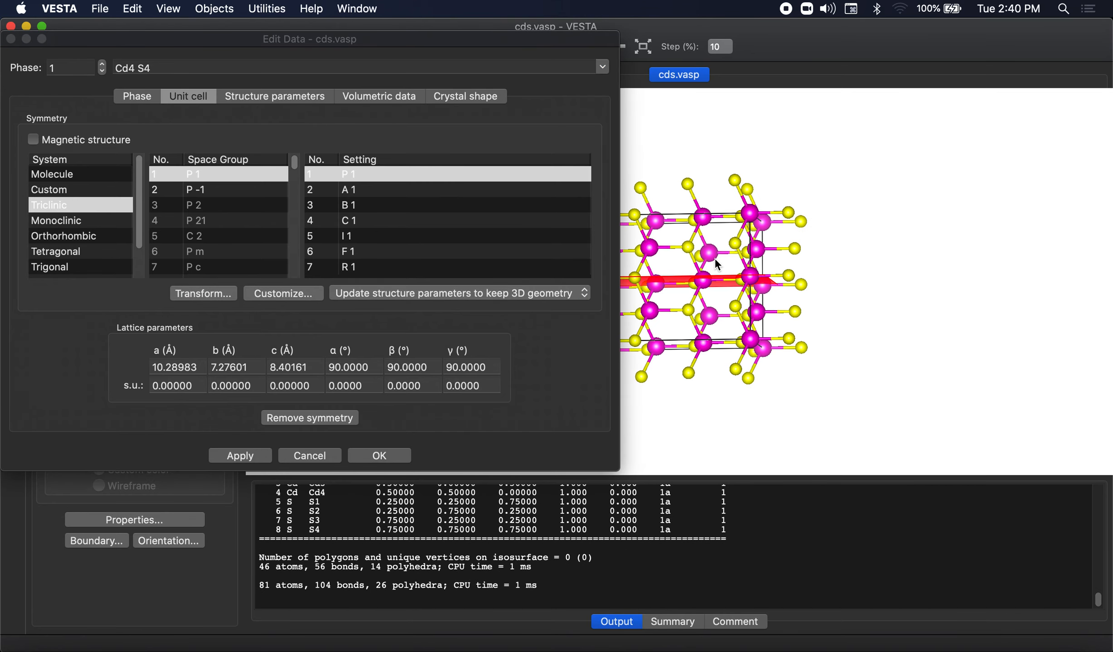
pyautogui.click(375, 455)
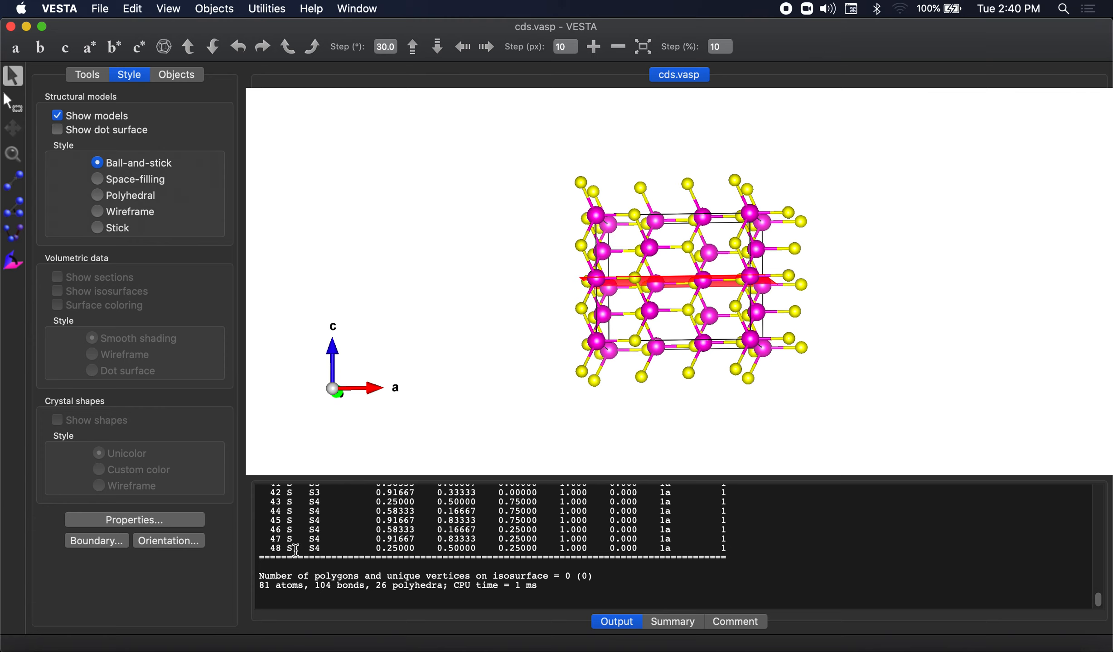
pyautogui.moveTo(722, 378); pyautogui.dragTo(765, 366)
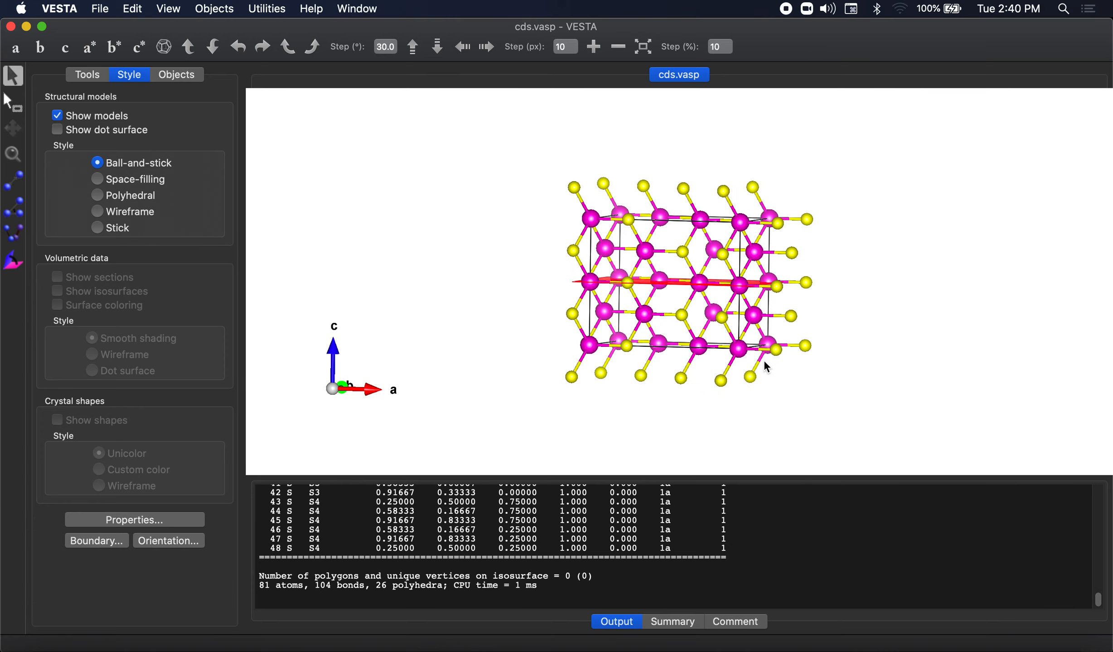
# Step: Export the reoriented structure as a VASP file named cds_110 with fractional coordinates and the current unit cell
pyautogui.click(100, 9)
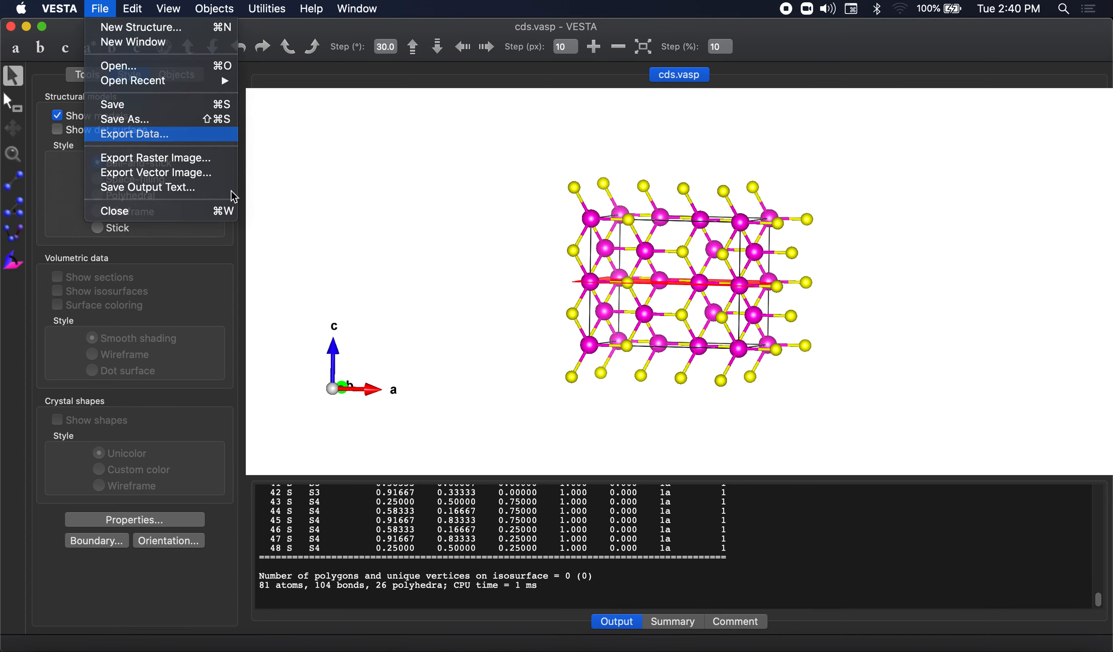
pyautogui.click(133, 134)
pyautogui.click(540, 148)
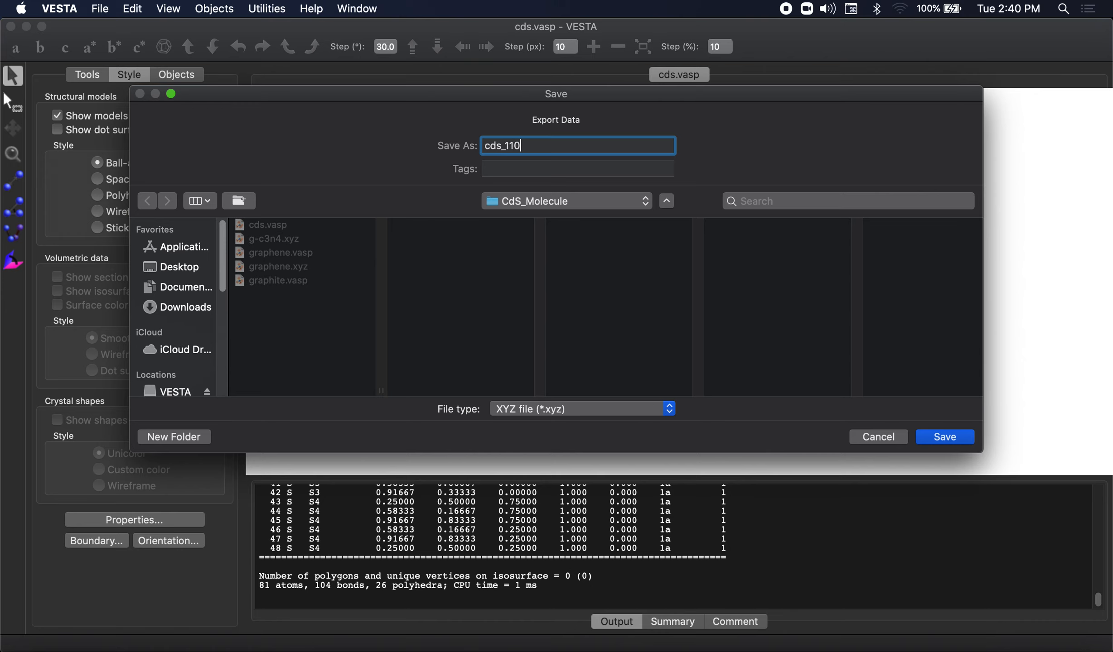
pyautogui.click(590, 410)
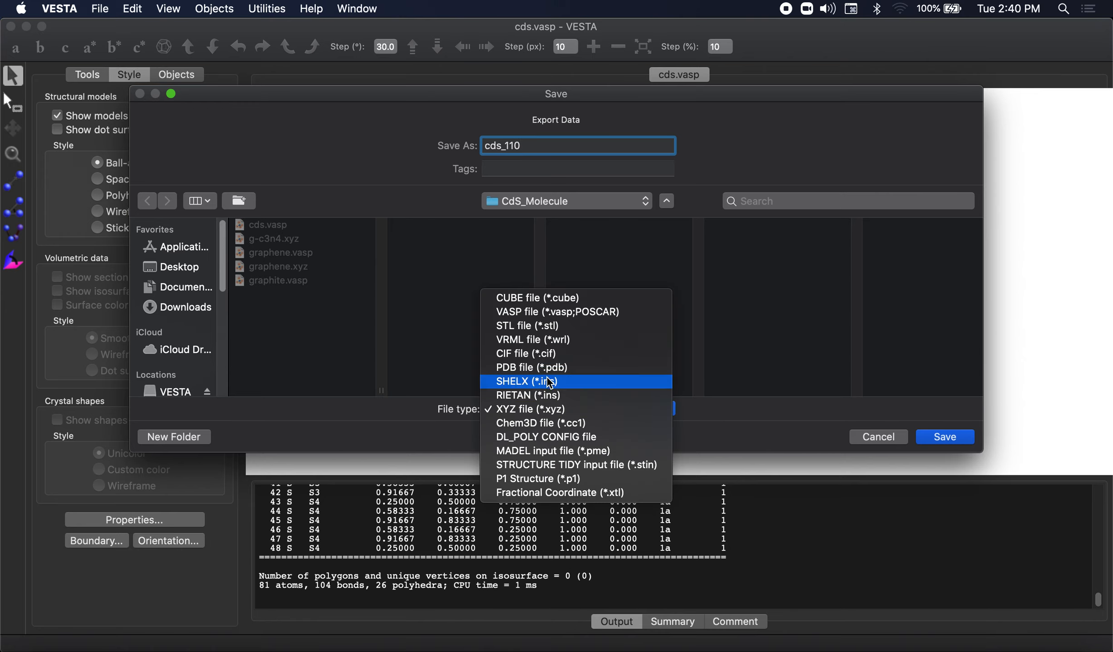
pyautogui.click(944, 437)
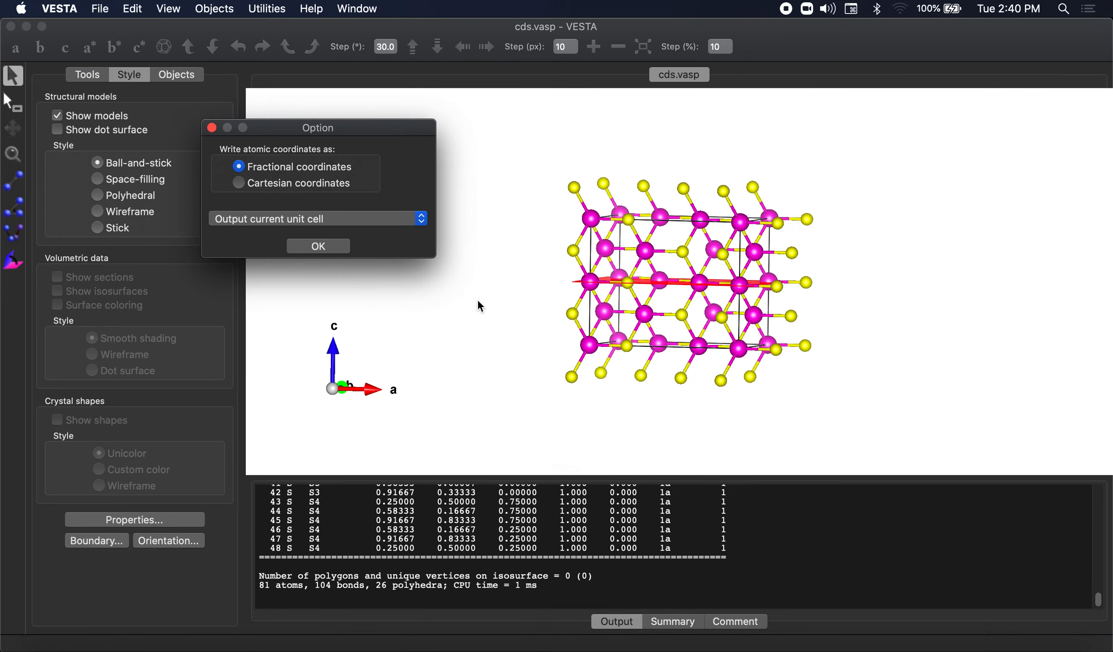
pyautogui.click(338, 249)
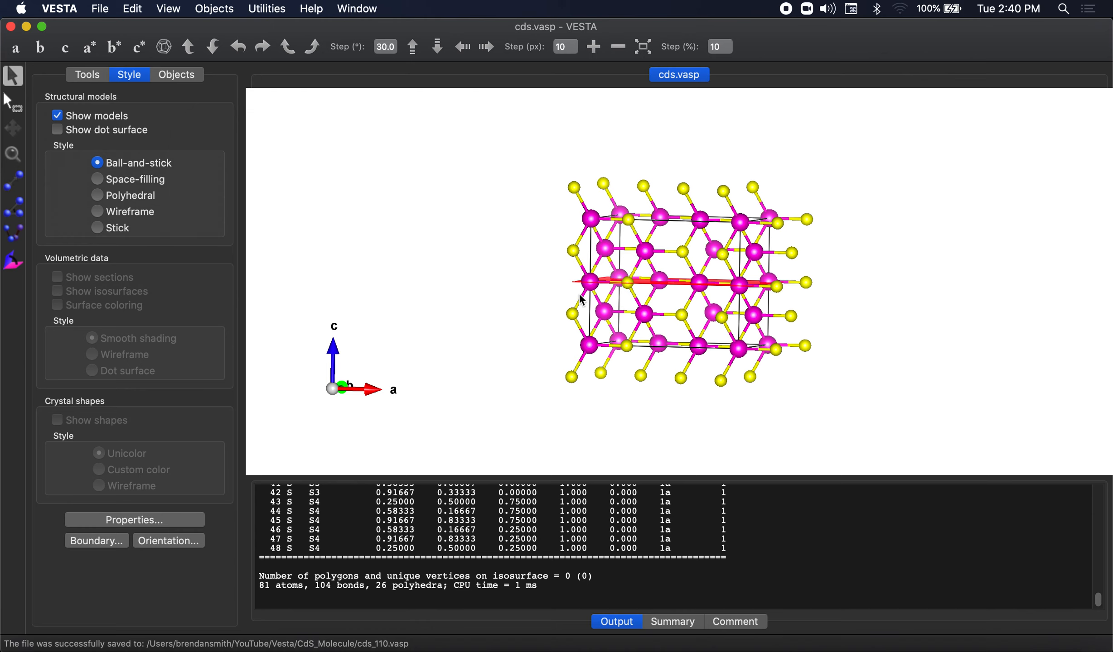
# Step: Close cds.vasp without saving its changes and open cds_110.vasp from the CdS_Molecule folder
pyautogui.press('super+w')
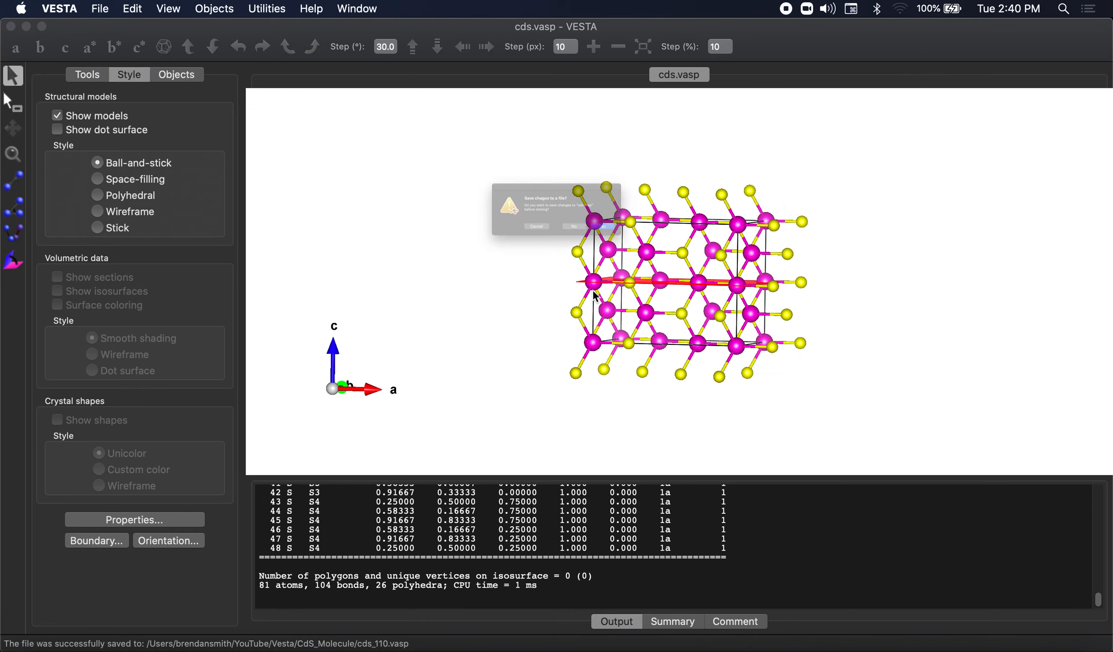
pyautogui.click(587, 254)
pyautogui.press('super+o')
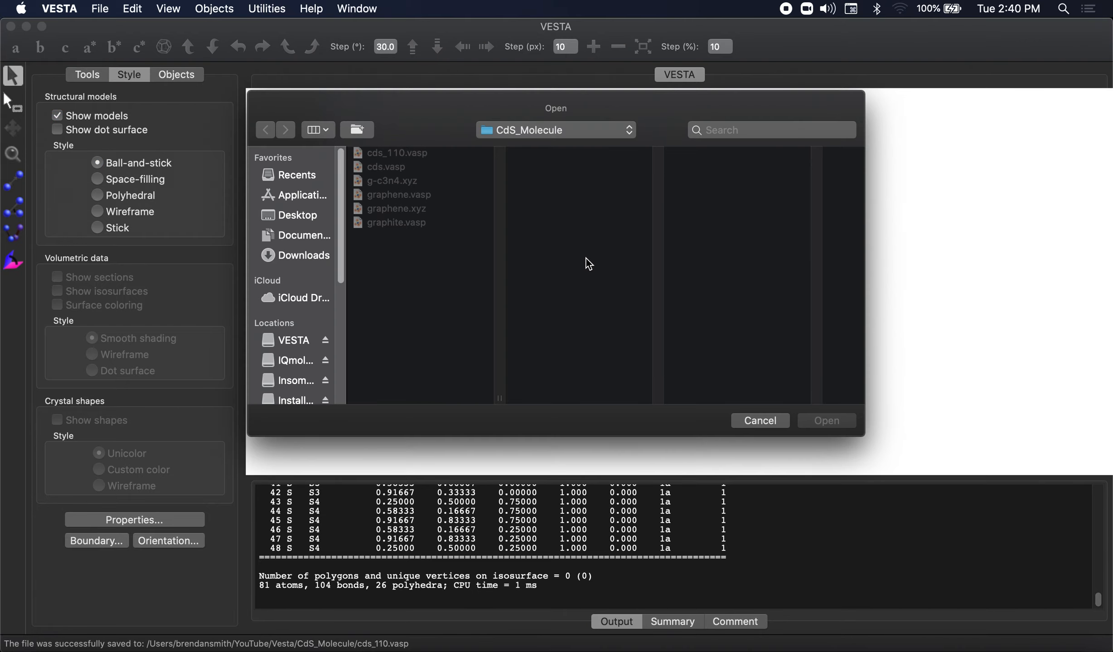
pyautogui.click(417, 154)
pyautogui.click(827, 421)
# Step: Examine the reoriented cds_110 structure from several angles, including the views along the a and c axes
pyautogui.moveTo(786, 385); pyautogui.dragTo(541, 374)
pyautogui.click(15, 47)
pyautogui.moveTo(771, 281); pyautogui.dragTo(681, 285)
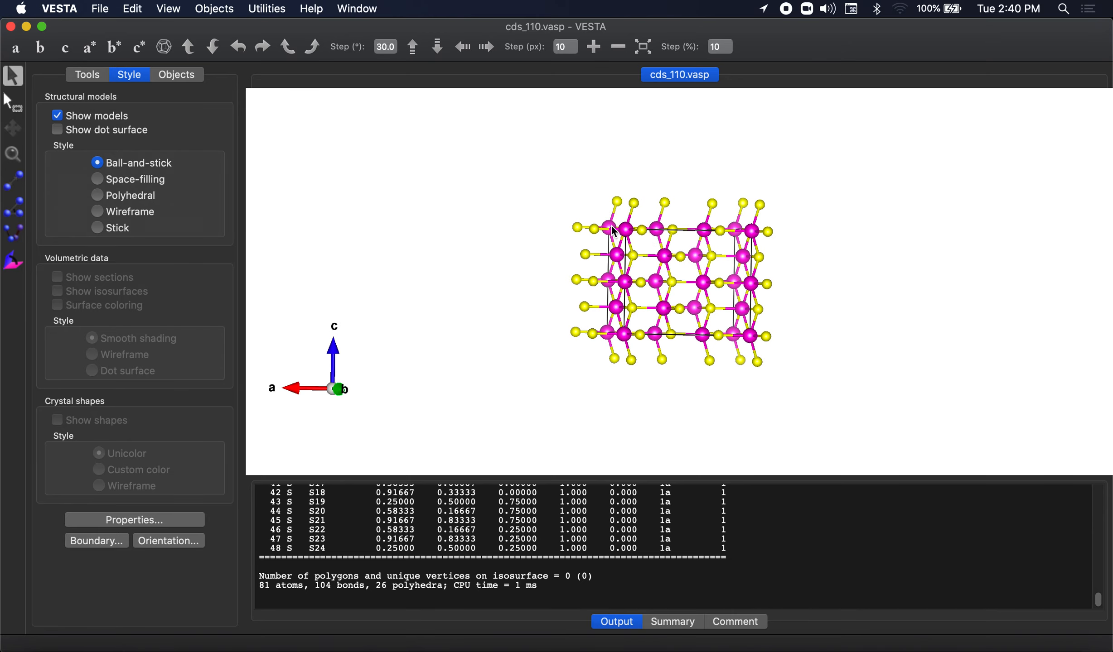
pyautogui.moveTo(735, 230); pyautogui.dragTo(701, 237)
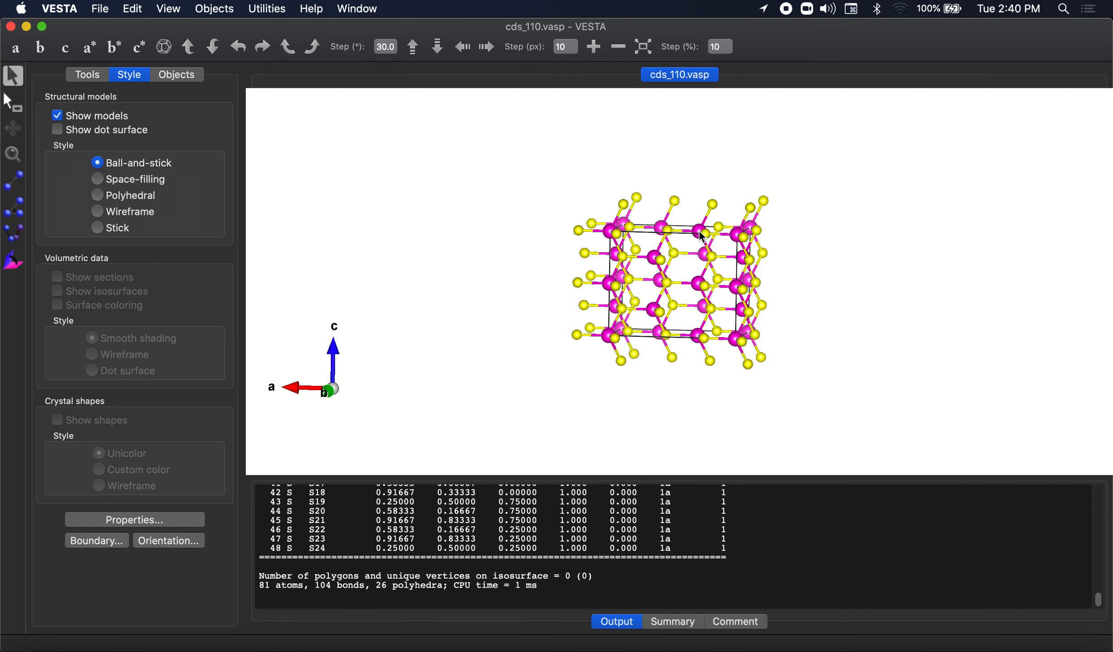
pyautogui.scroll(-3, 482, 217)
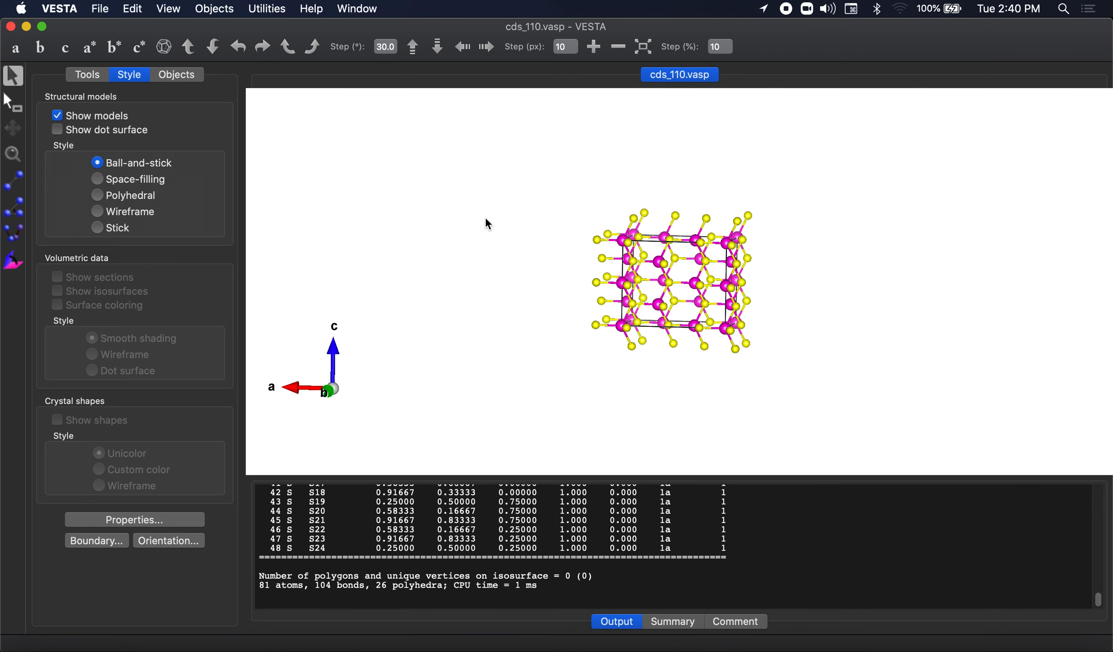
pyautogui.moveTo(588, 226); pyautogui.dragTo(543, 227)
pyautogui.scroll(2, 544, 228)
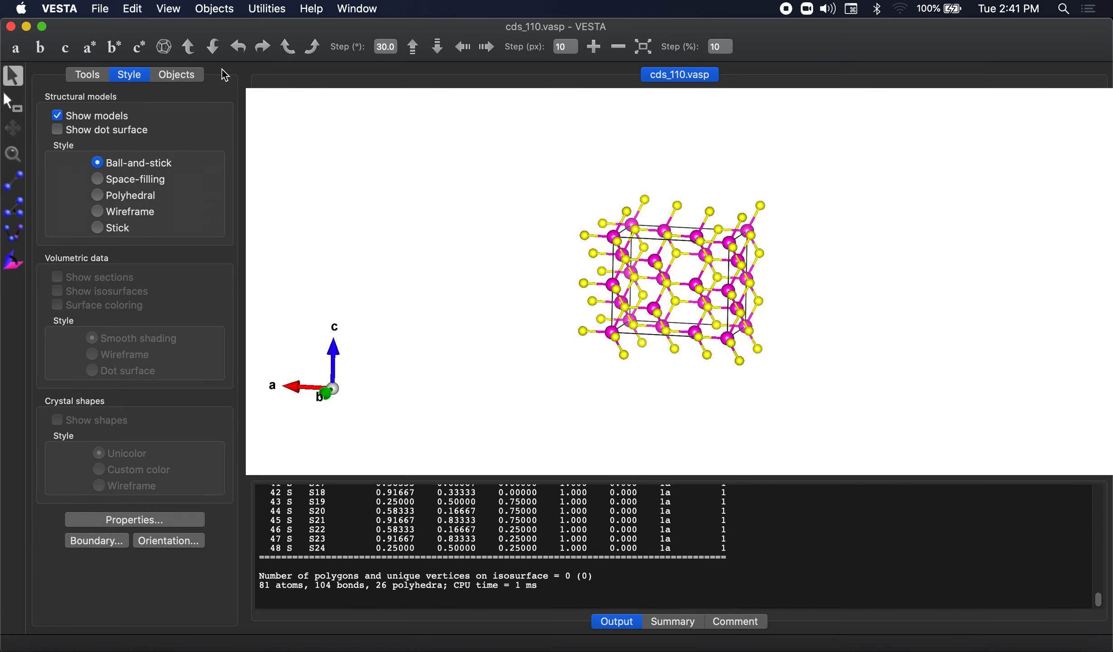
pyautogui.click(11, 49)
pyautogui.click(65, 49)
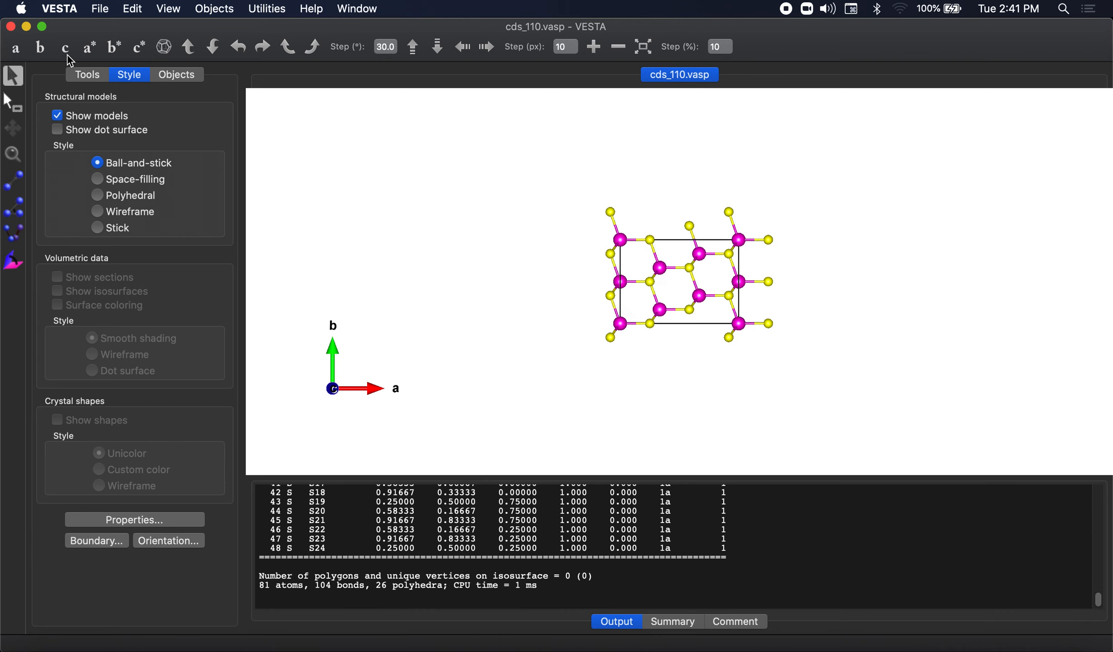
# Step: Delete the Cd–S bond definition from cds_110.vasp and accept the bond settings
pyautogui.click(133, 8)
pyautogui.click(152, 81)
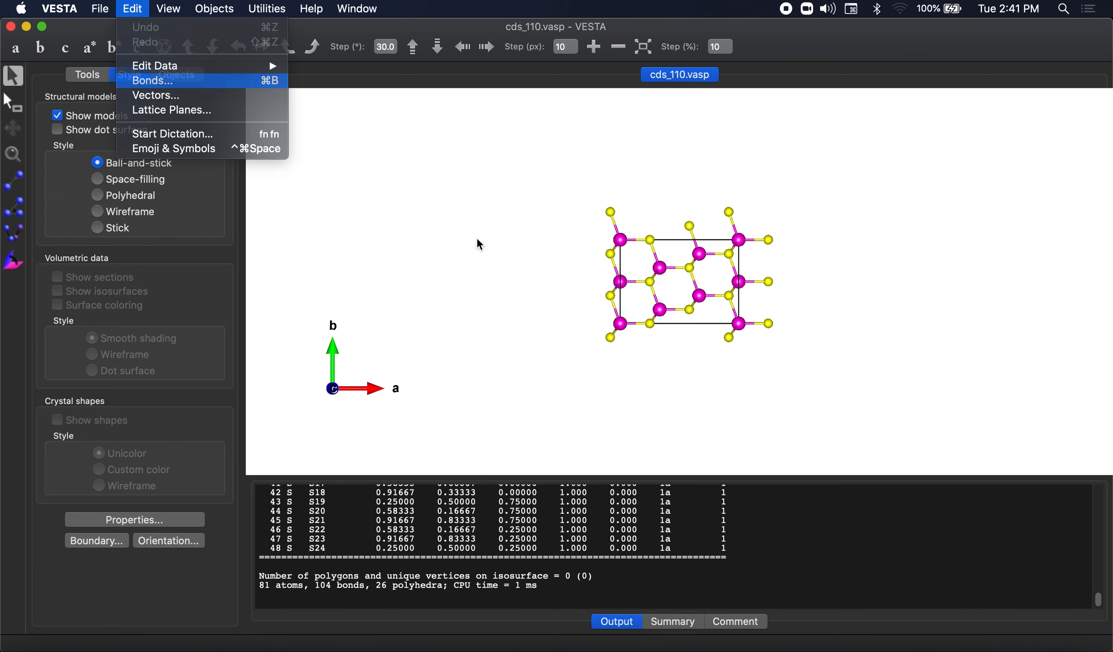
pyautogui.click(360, 295)
pyautogui.press('BackSpace')
pyautogui.click(249, 378)
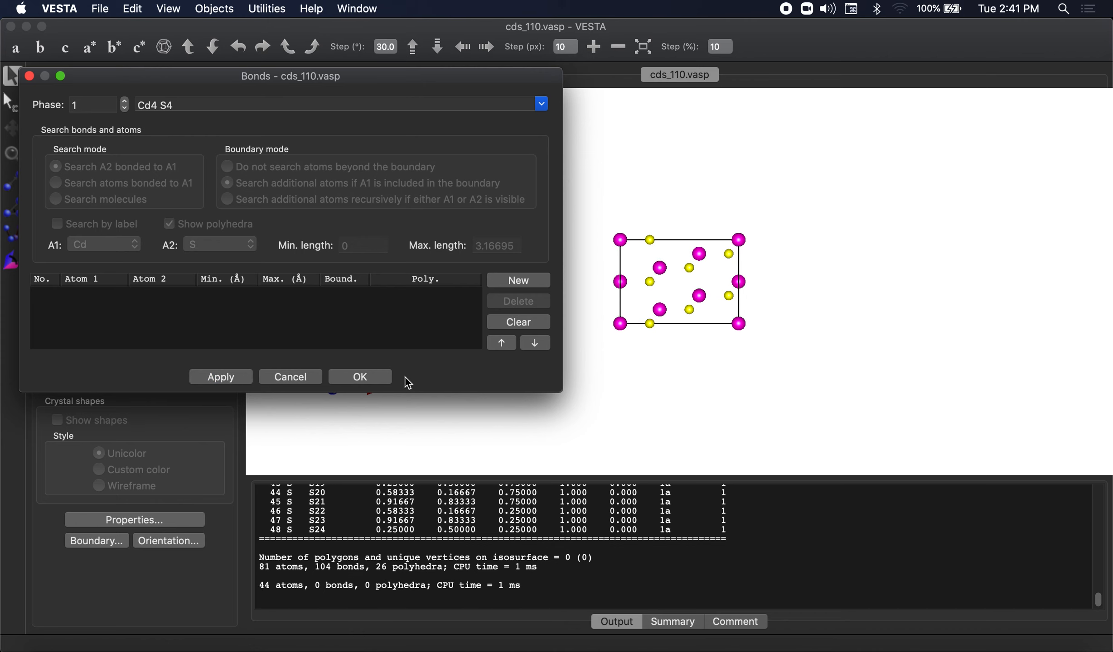
pyautogui.click(380, 378)
# Step: Start a unit cell transformation of cds_110 and set the first two diagonal values of the rotation matrix to 2
pyautogui.click(16, 48)
pyautogui.moveTo(670, 254); pyautogui.dragTo(690, 270)
pyautogui.click(133, 9)
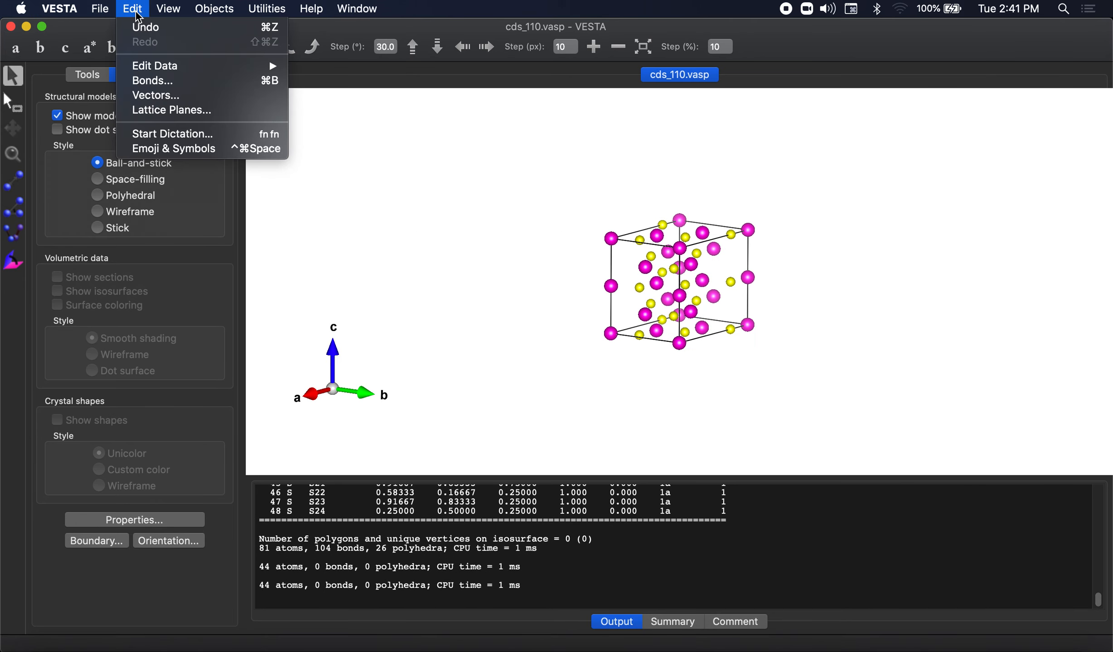
pyautogui.moveTo(156, 68)
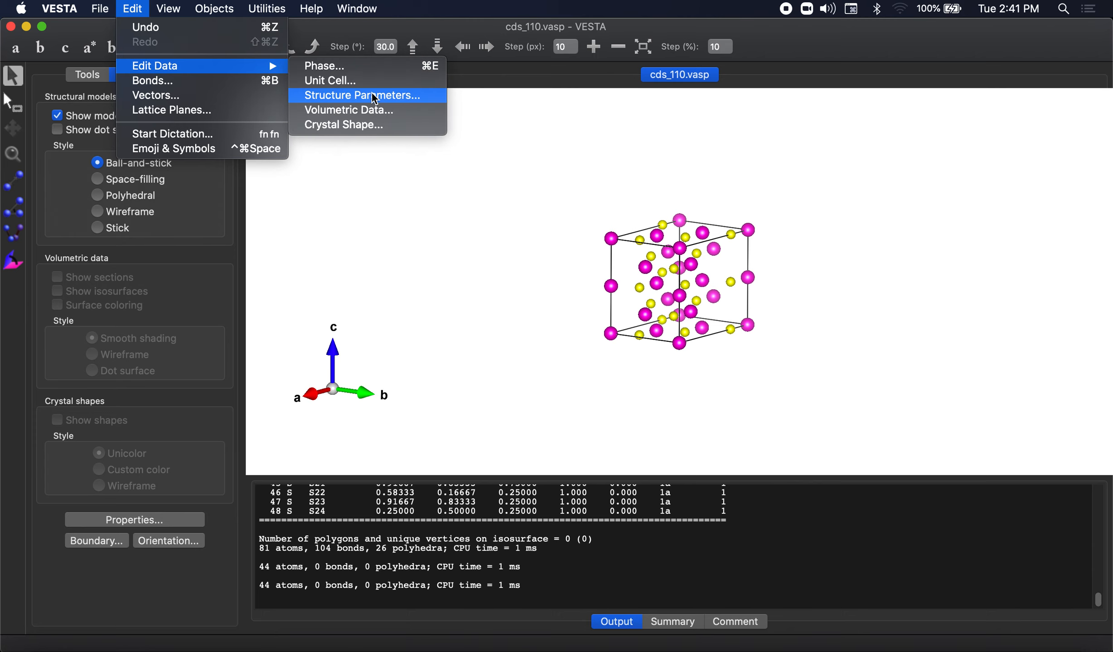
pyautogui.click(345, 80)
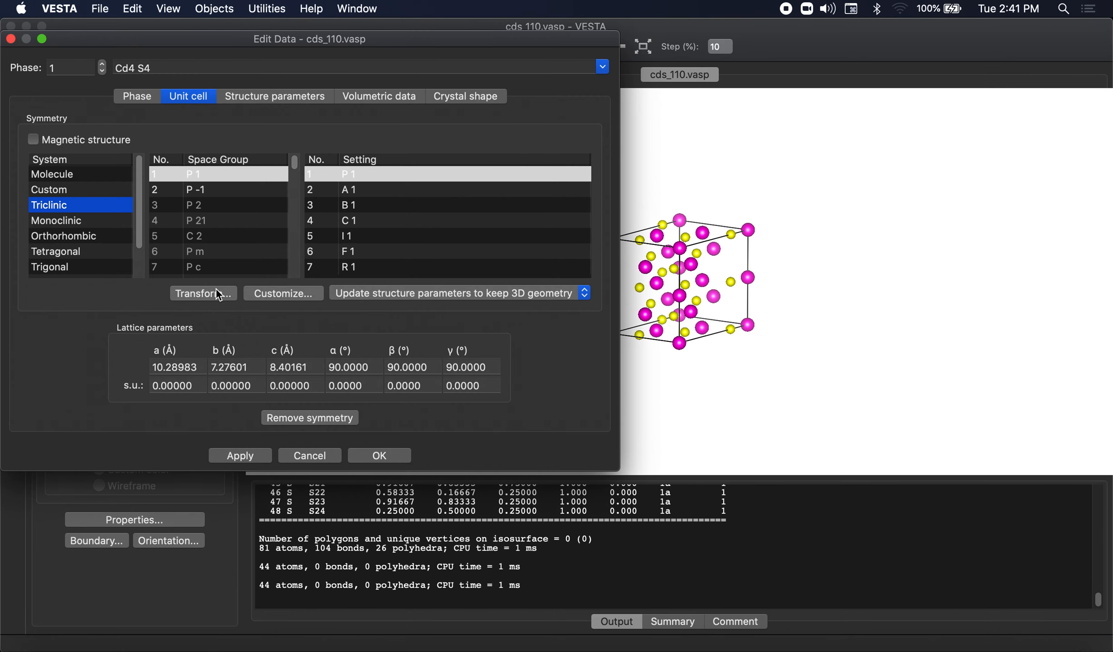
pyautogui.click(220, 294)
pyautogui.write('2')
pyautogui.doubleClick(276, 209)
pyautogui.write('2')
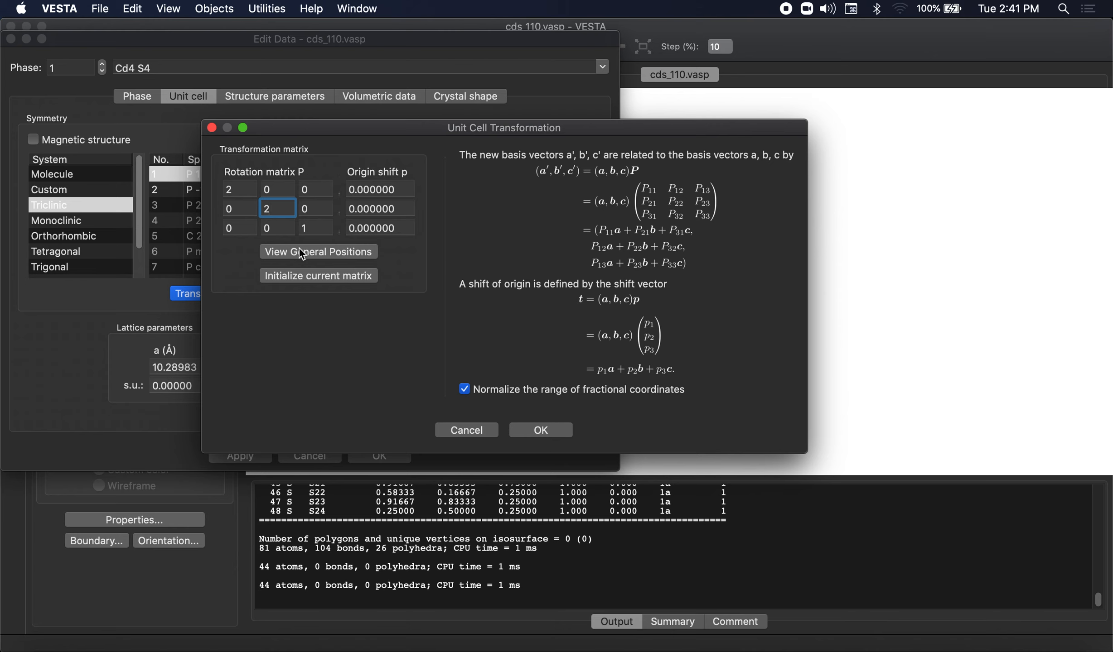
# Step: Apply the 2x2x1 transformation, adding new equivalent positions to the list of symmetry operations, and accept the edited data
pyautogui.moveTo(628, 133); pyautogui.dragTo(530, 128)
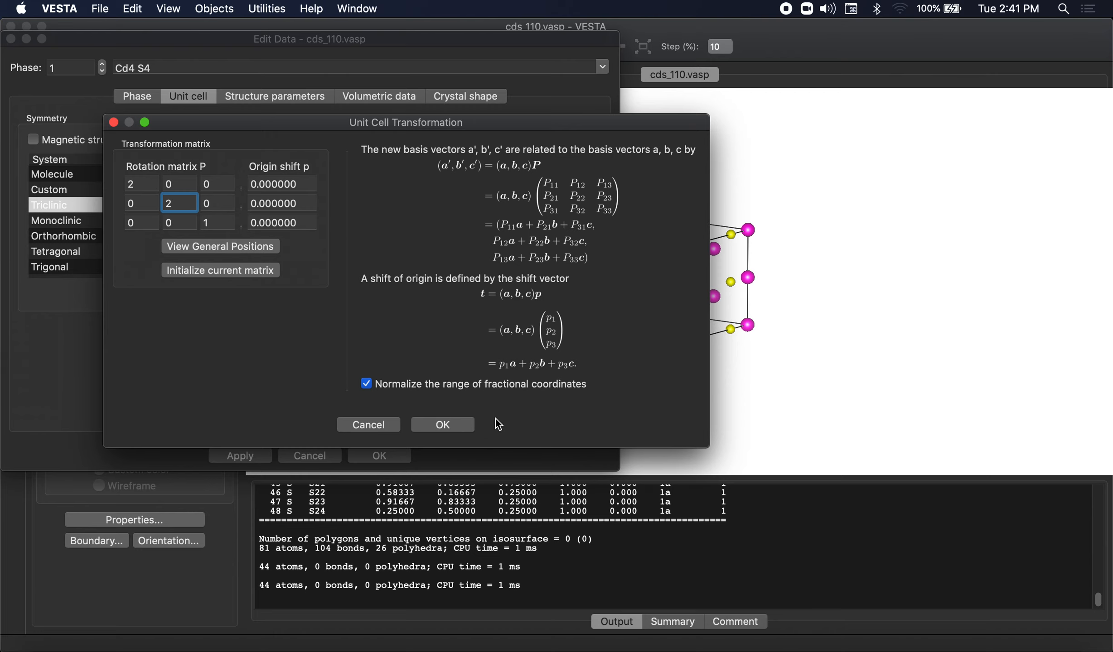
pyautogui.moveTo(633, 122)
pyautogui.mouseDown()
pyautogui.moveTo(450, 141)
pyautogui.moveTo(661, 110)
pyautogui.moveTo(640, 106)
pyautogui.mouseUp()
pyautogui.click(450, 407)
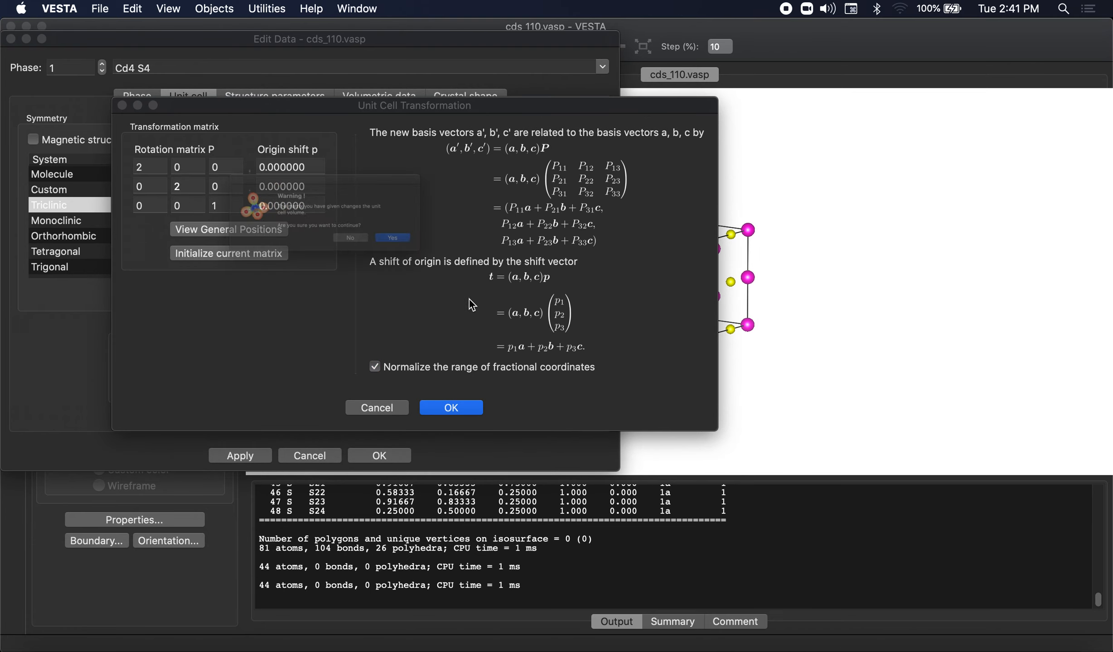
pyautogui.click(456, 257)
pyautogui.click(414, 313)
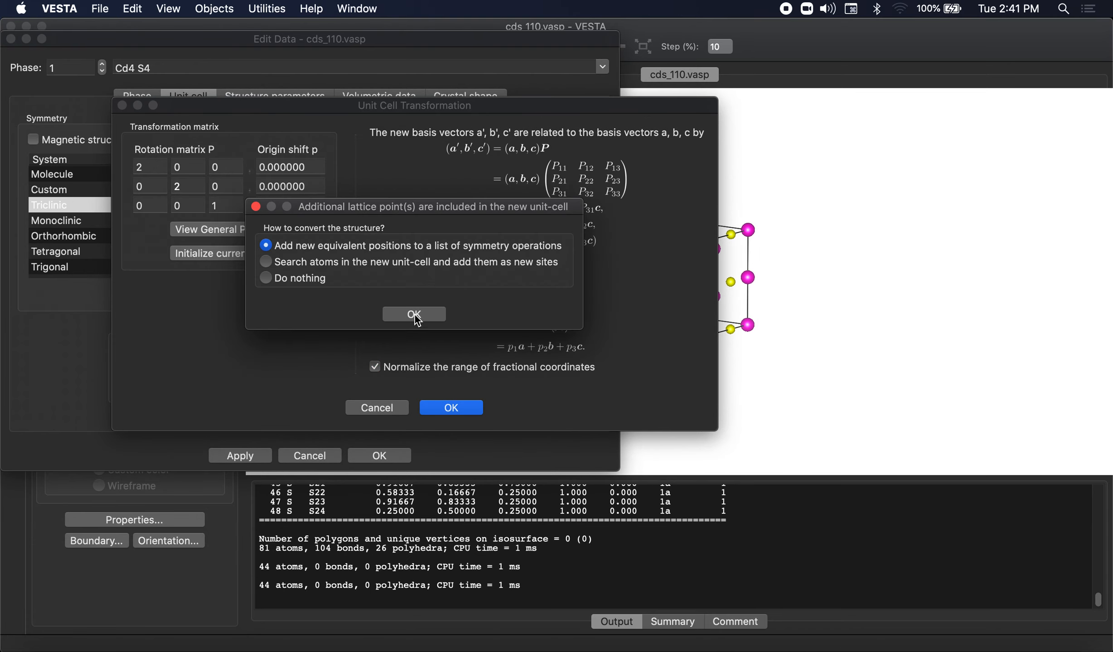
pyautogui.click(247, 455)
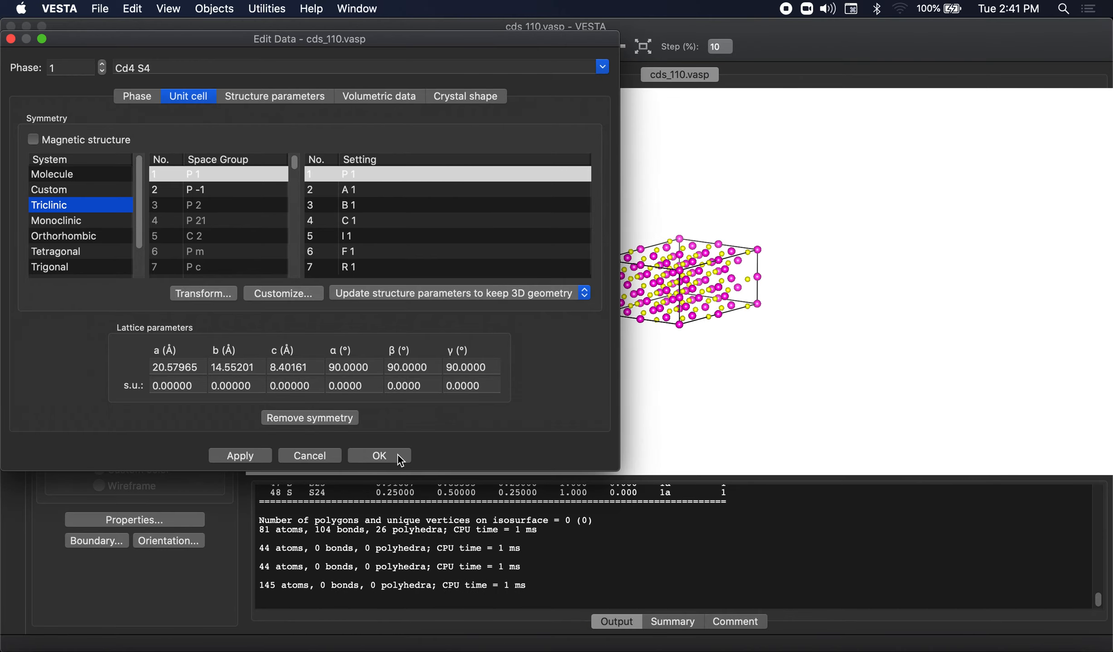
pyautogui.click(393, 454)
# Step: Export the supercell as a VASP file named cds_110_2x2x1 with fractional coordinates and the current unit cell
pyautogui.moveTo(735, 300); pyautogui.dragTo(706, 380)
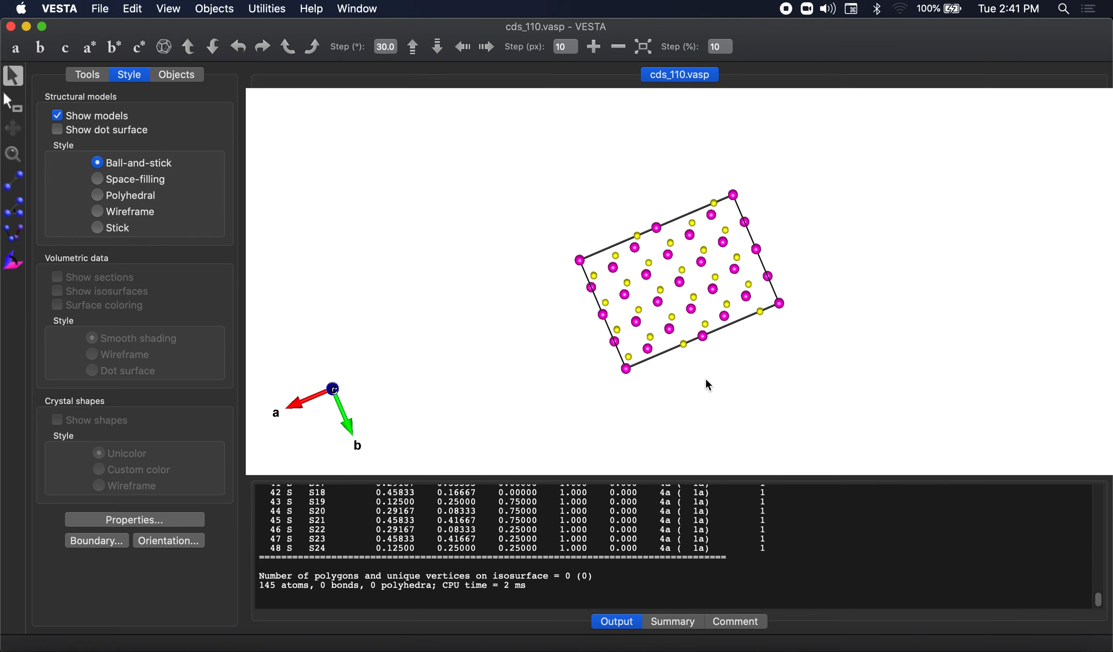
pyautogui.moveTo(707, 384); pyautogui.dragTo(709, 299)
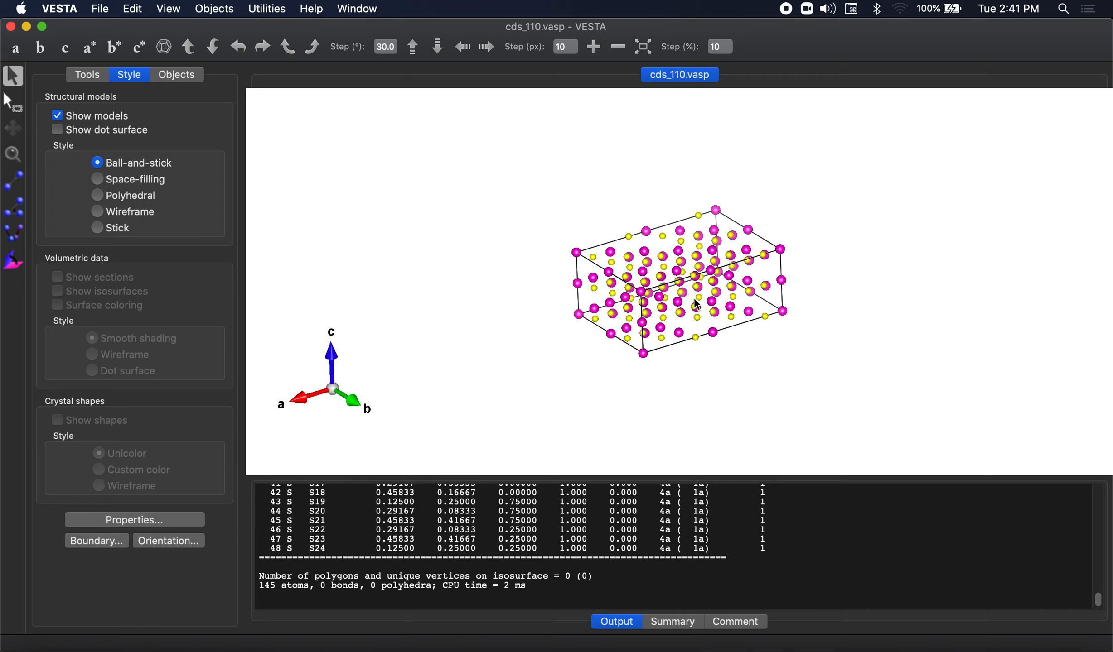
pyautogui.moveTo(788, 305); pyautogui.dragTo(735, 283)
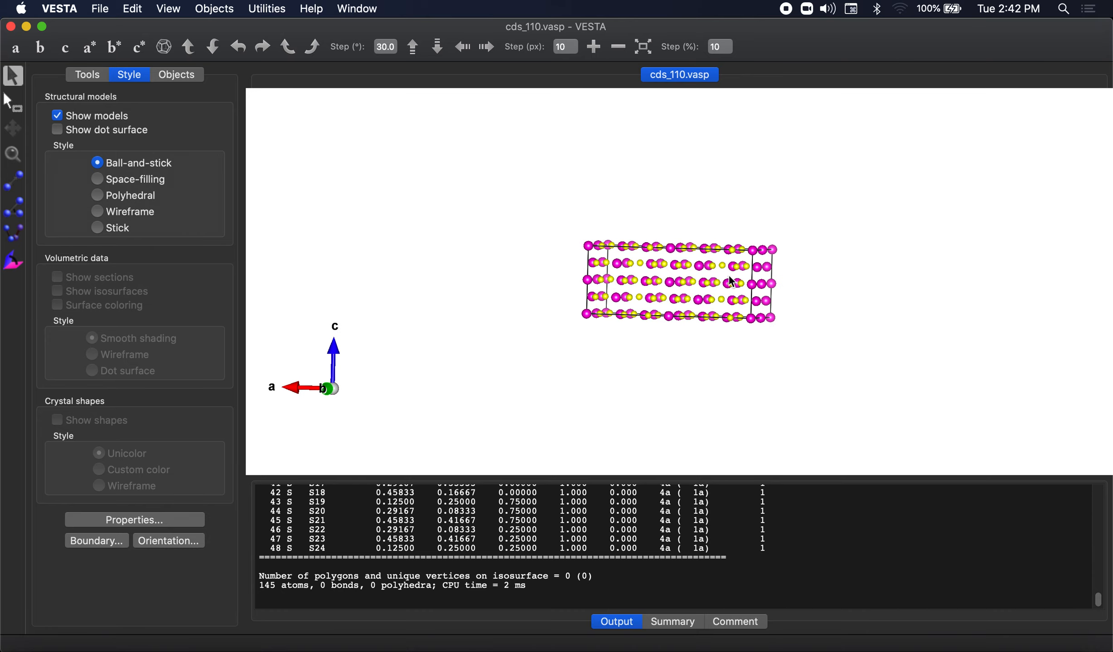
pyautogui.moveTo(641, 263); pyautogui.dragTo(657, 365)
pyautogui.scroll(2, 610, 319)
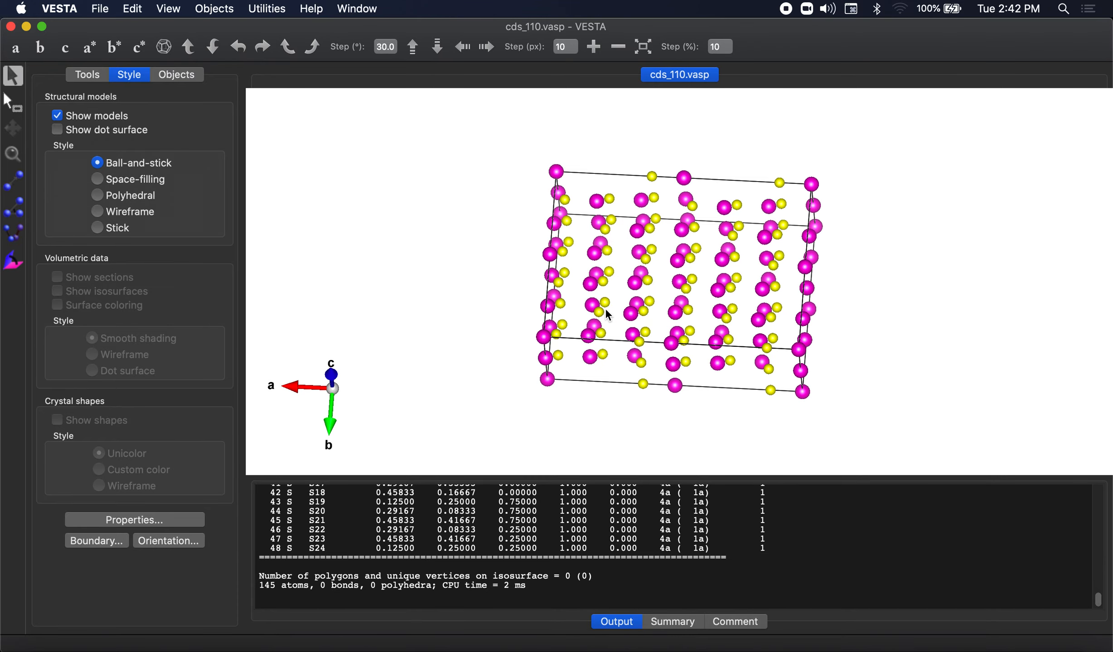
pyautogui.click(99, 10)
pyautogui.click(94, 10)
pyautogui.click(99, 9)
pyautogui.click(150, 132)
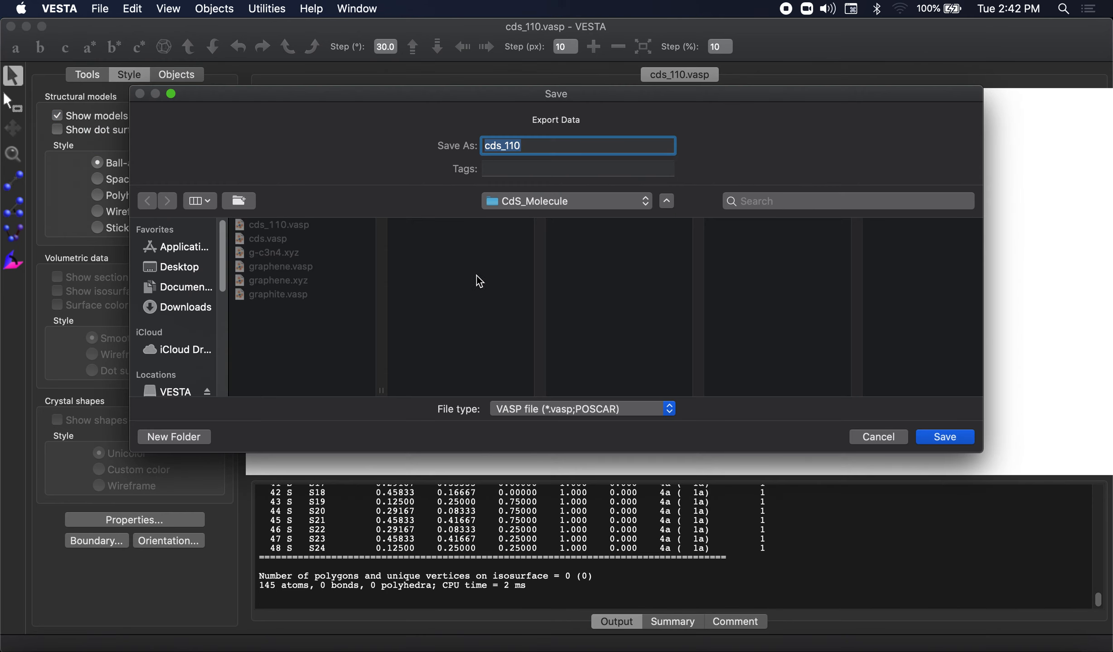
pyautogui.click(556, 144)
pyautogui.write('_2x2x1')
pyautogui.click(938, 441)
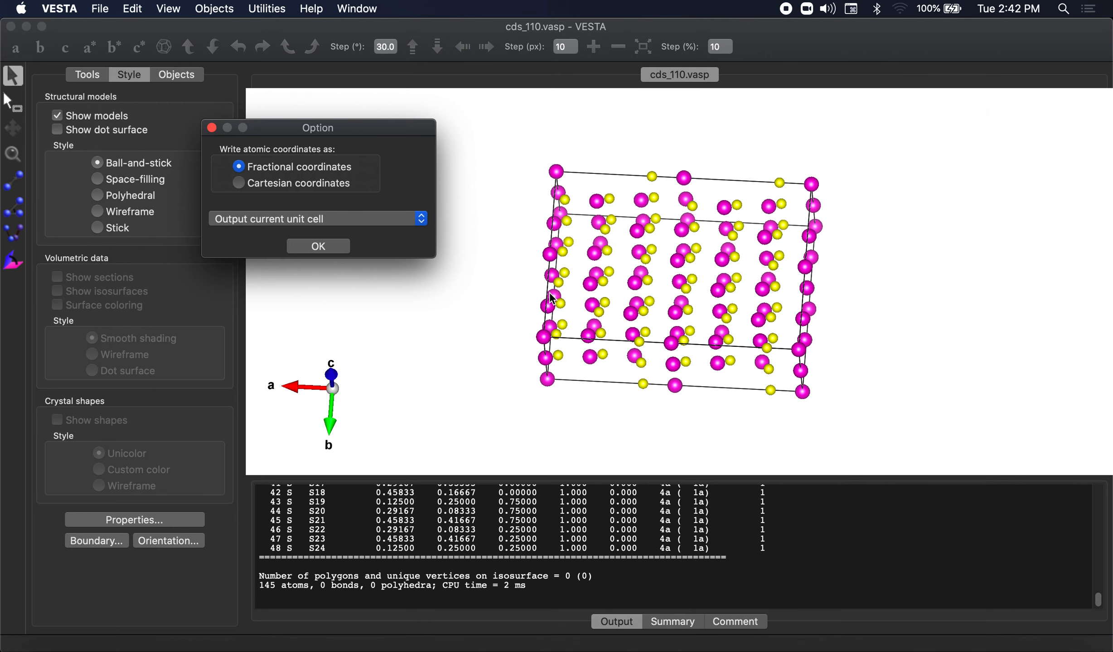
pyautogui.click(334, 247)
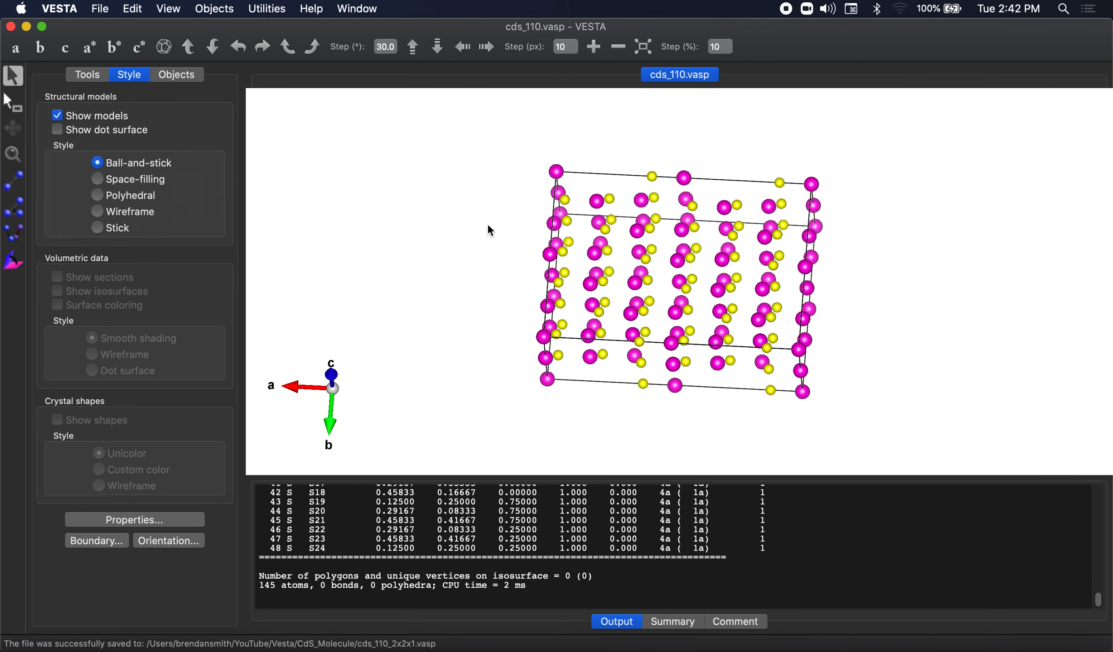
# Step: Open cds_110_2x2x1.vasp and close cds_110.vasp without saving its changes
pyautogui.press('super+o')
pyautogui.click(440, 153)
pyautogui.doubleClick(440, 153)
pyautogui.click(629, 78)
pyautogui.press('super+w')
pyautogui.click(601, 253)
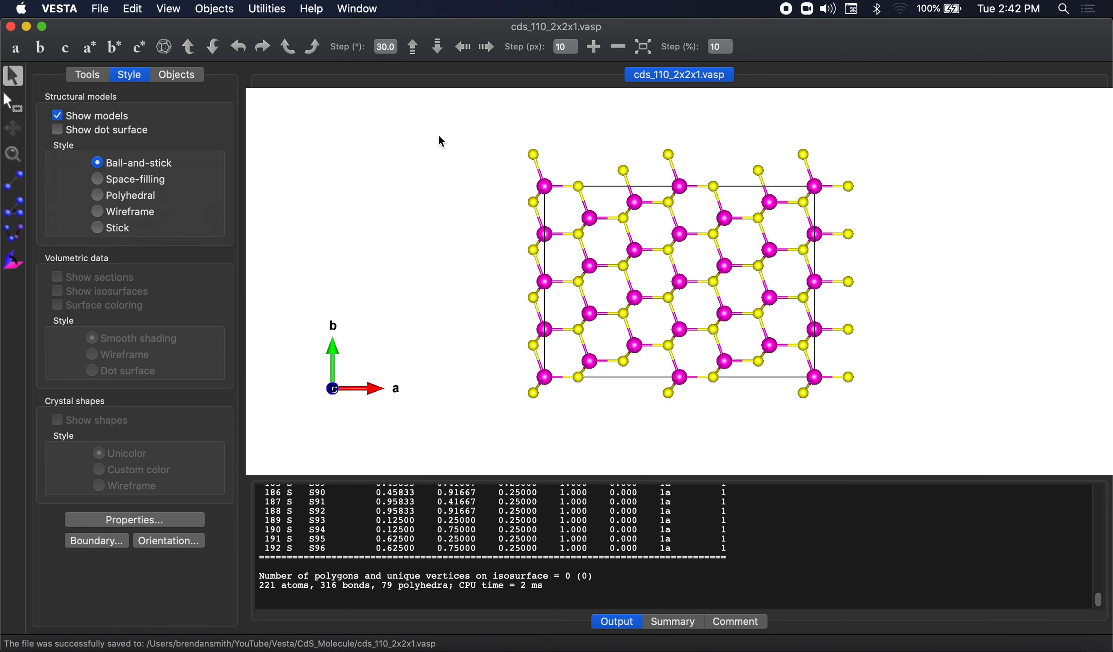
# Step: Delete the Cd–S bond definition from the 2x2x1 supercell and apply the bond settings
pyautogui.click(132, 8)
pyautogui.click(156, 81)
pyautogui.click(357, 295)
pyautogui.click(519, 302)
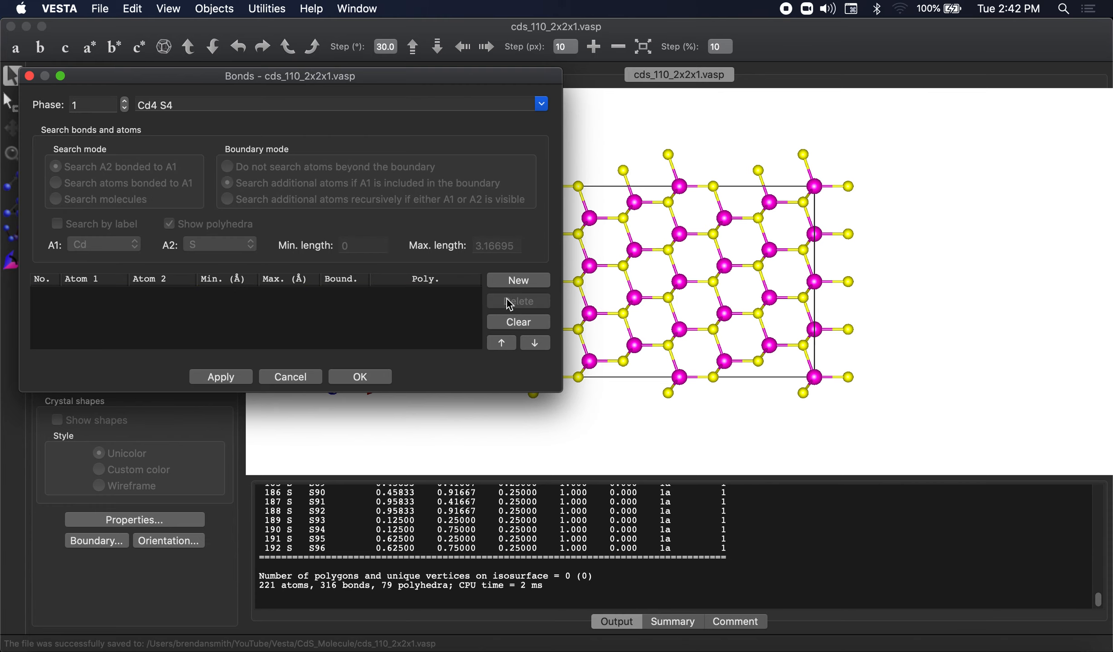
pyautogui.click(235, 376)
pyautogui.click(376, 378)
# Step: Viewed along the c axis, delete the duplicate boundary atoms on the supercell's far b edge and far a edge
pyautogui.moveTo(415, 362); pyautogui.dragTo(742, 258)
pyautogui.moveTo(518, 217); pyautogui.dragTo(444, 208)
pyautogui.click(73, 50)
pyautogui.scroll(5, 509, 275)
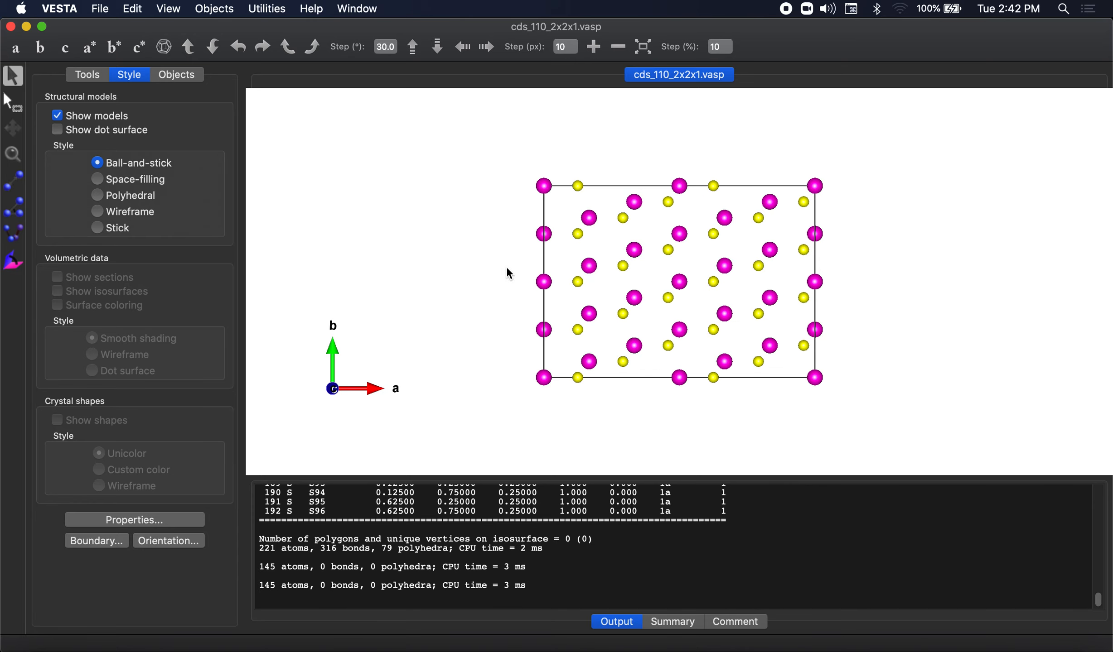
pyautogui.click(14, 102)
pyautogui.moveTo(426, 123); pyautogui.dragTo(874, 187)
pyautogui.press('Delete')
pyautogui.moveTo(934, 159); pyautogui.dragTo(814, 422)
pyautogui.press('Delete')
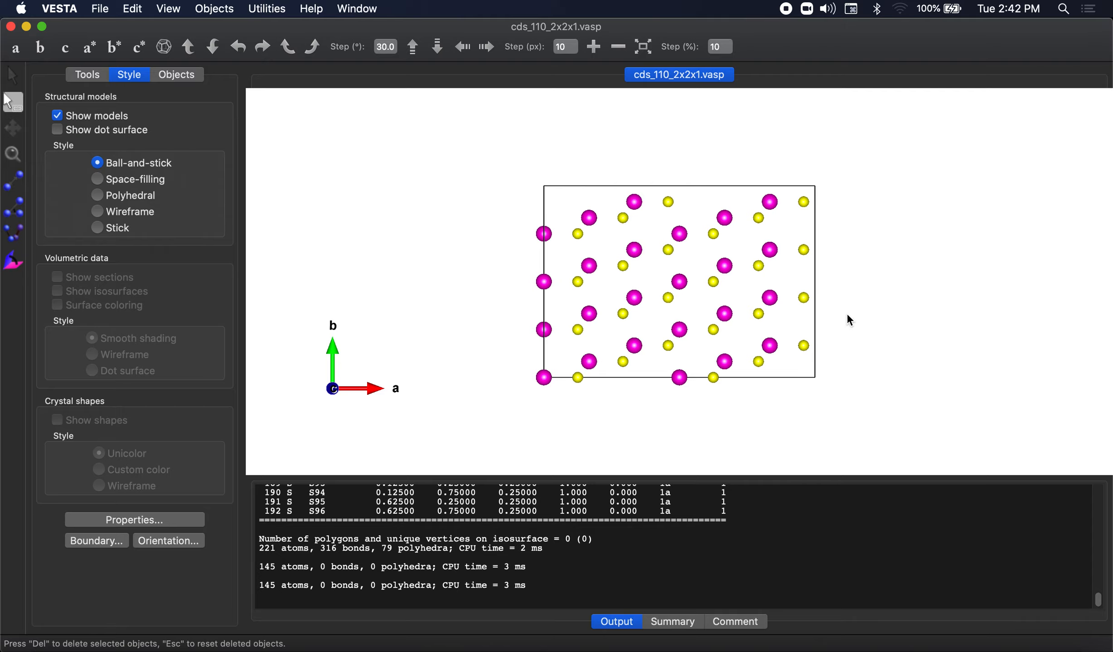
# Step: Rotate the trimmed supercell to an oblique view and export it as an XYZ file named cds_110_2x2x1
pyautogui.click(9, 72)
pyautogui.scroll(-5, 520, 215)
pyautogui.moveTo(672, 347); pyautogui.dragTo(234, 77)
pyautogui.click(113, 9)
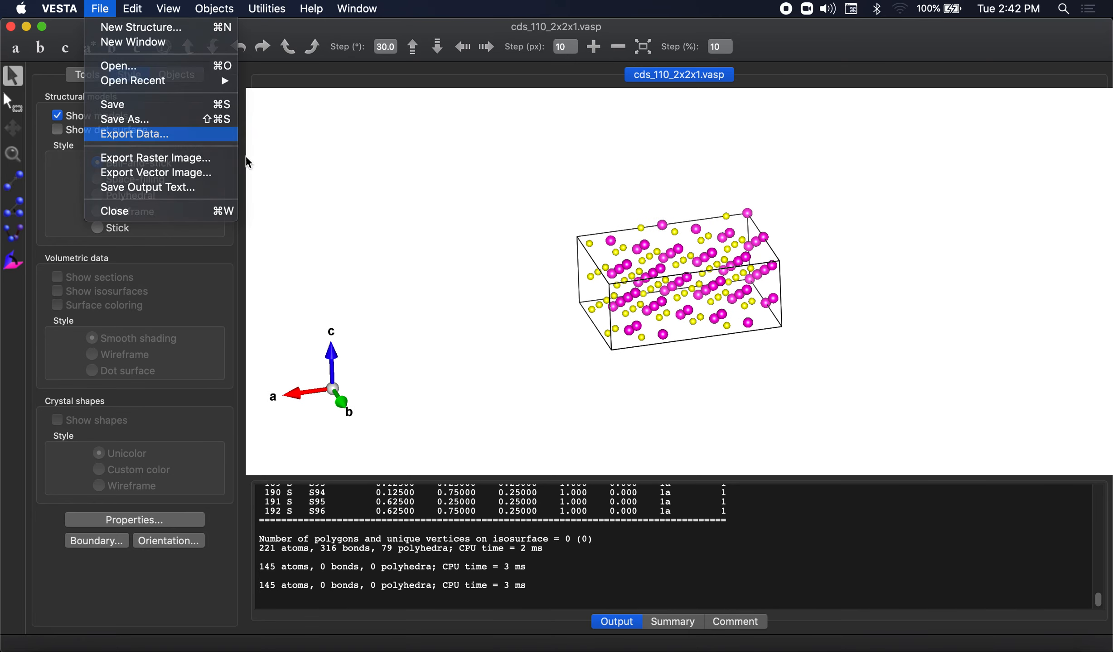
pyautogui.click(174, 142)
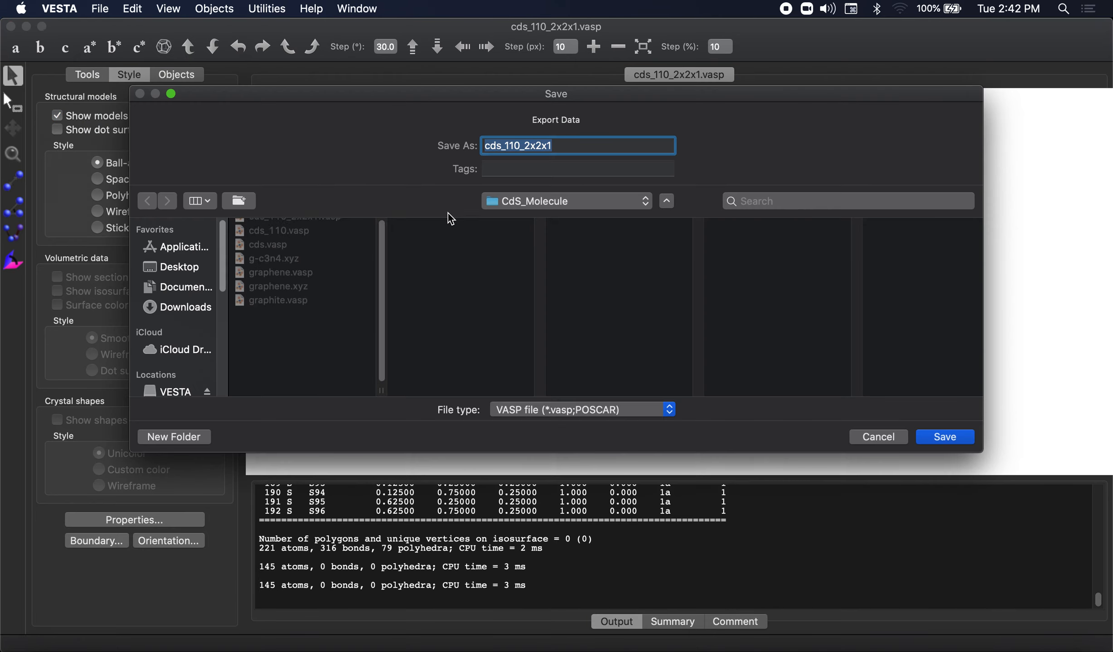
pyautogui.click(535, 409)
pyautogui.click(533, 505)
pyautogui.click(947, 437)
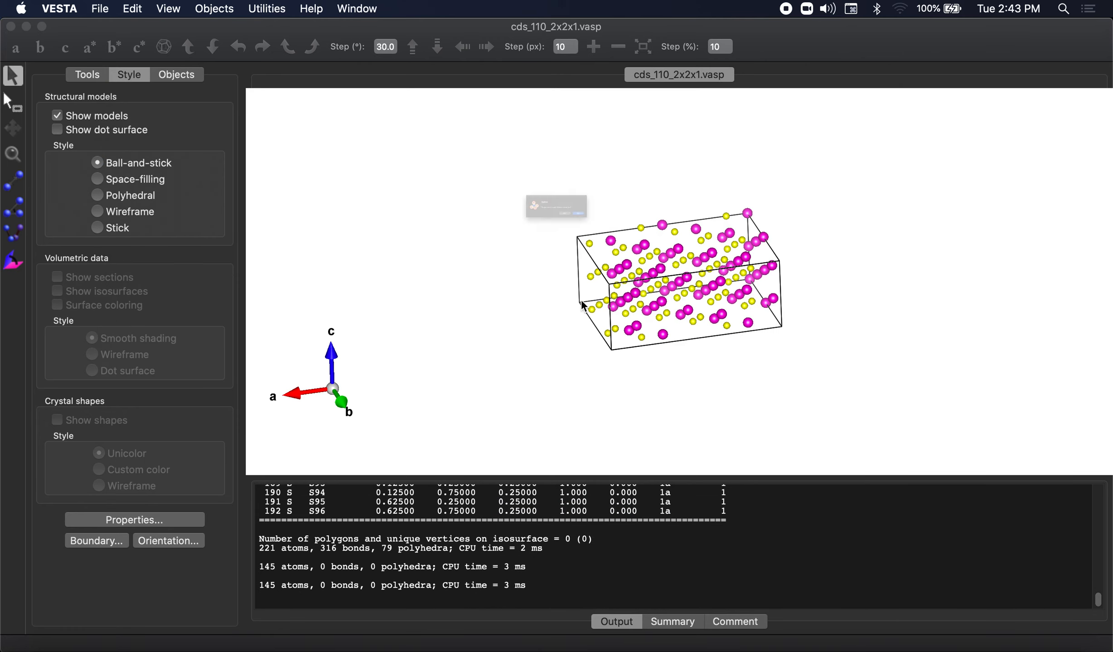
pyautogui.click(588, 247)
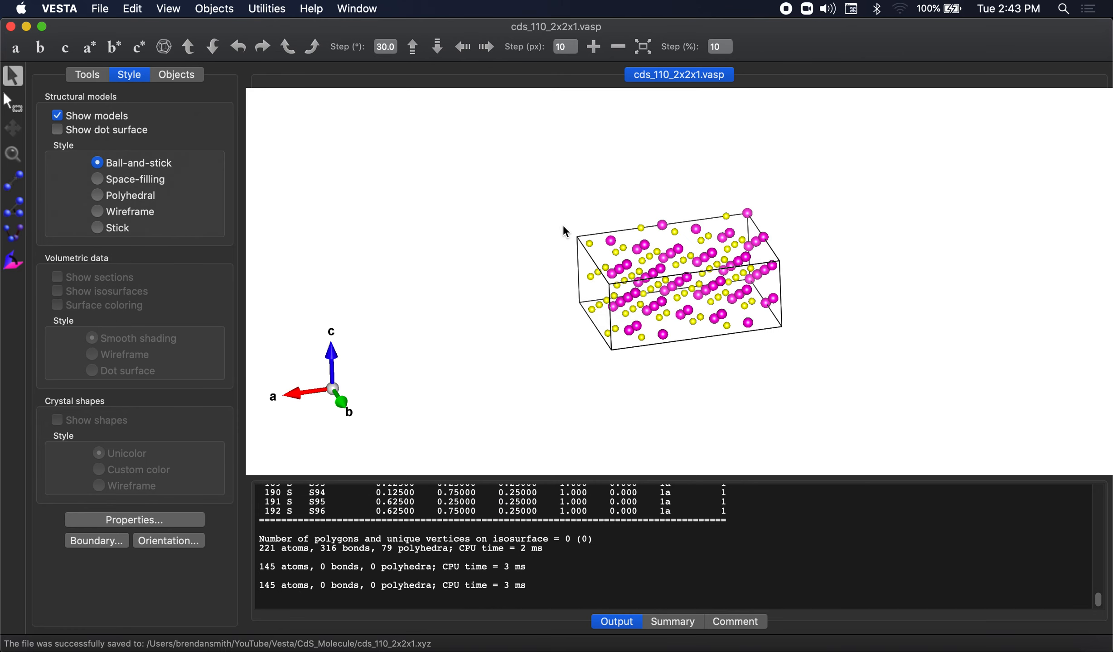
# Step: Switch to PyCharm, close the graphene files, and open cds_110_2x2x1.vasp and cds_110_2x2x1.xyz
pyautogui.click(310, 646)
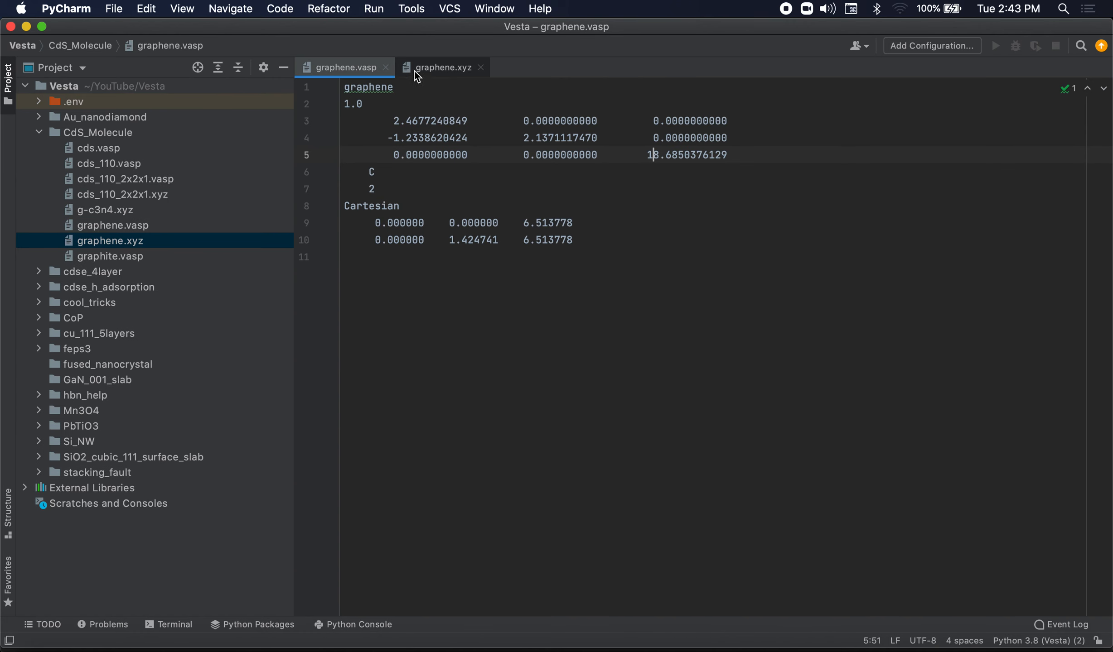
pyautogui.click(385, 68)
pyautogui.click(383, 68)
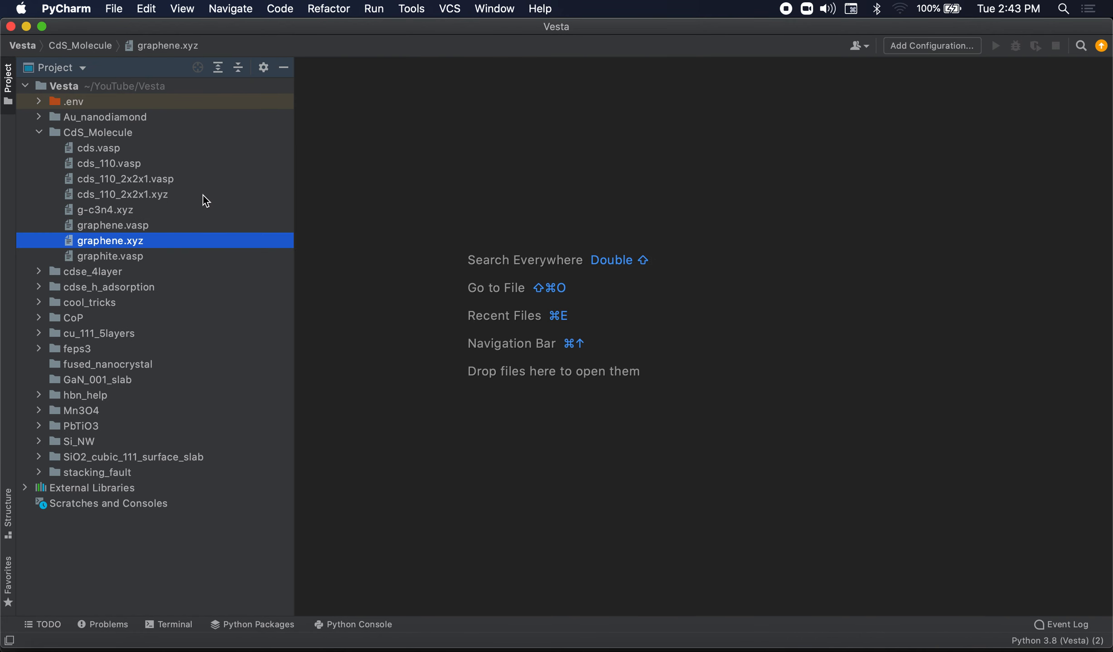
pyautogui.doubleClick(157, 179)
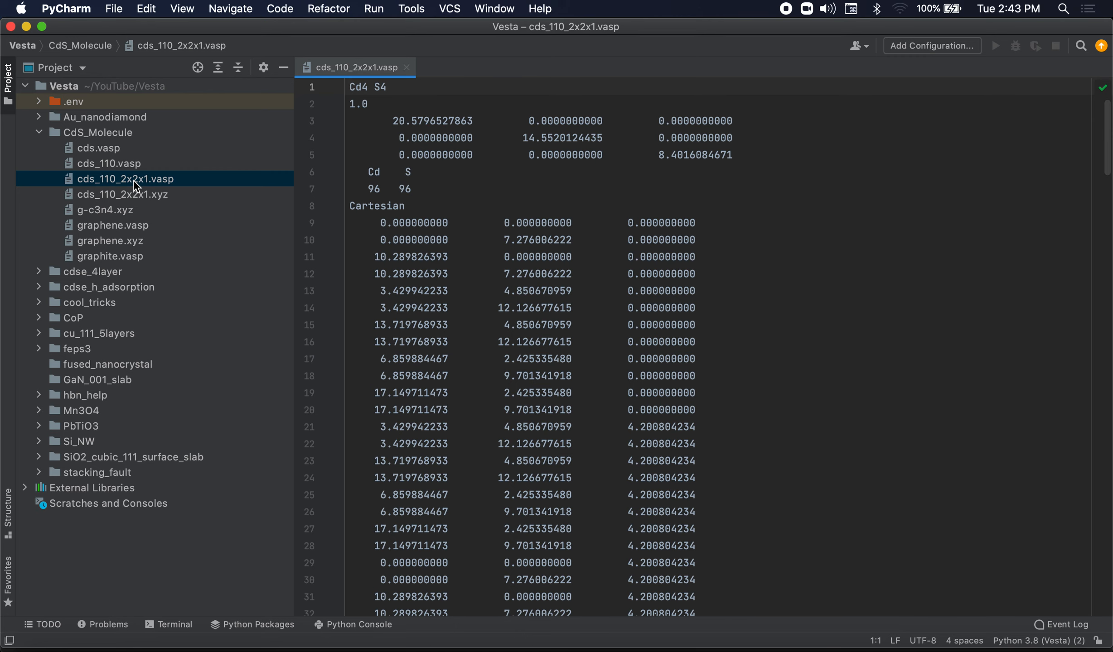
pyautogui.doubleClick(117, 194)
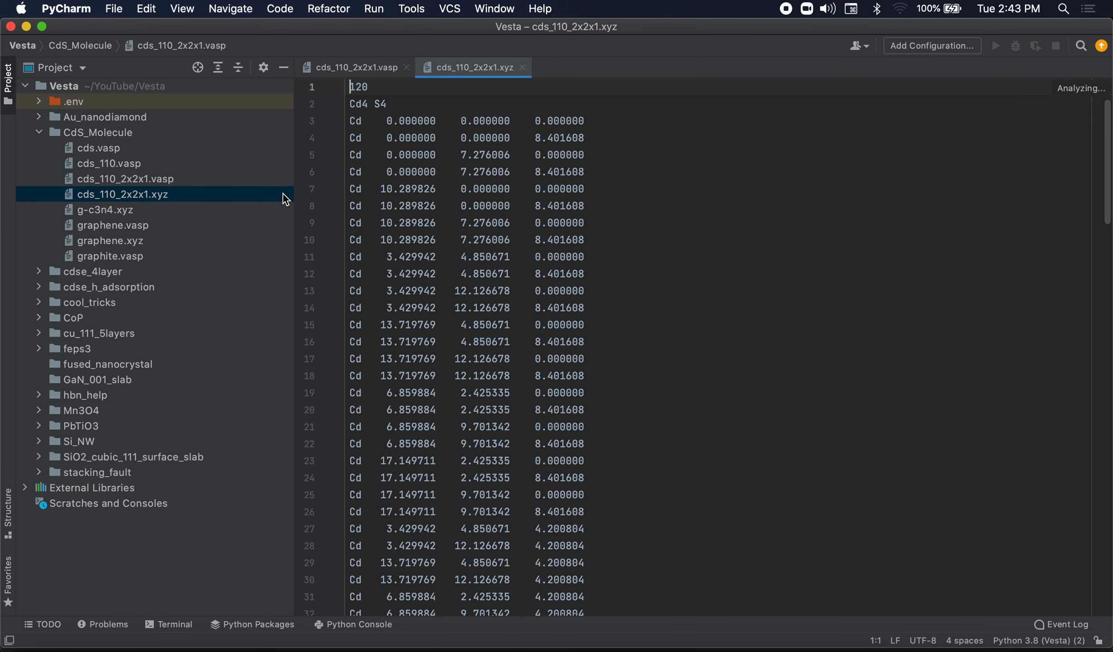
# Step: Select all Cd and S atom lines in cds_110_2x2x1.xyz, from line 3 to the end of the file, for copying
pyautogui.hotkey('shift', 'Down')
pyautogui.hotkey('shift', 'Down')
pyautogui.hotkey('shift', 'Down')
pyautogui.hotkey('shift', 'Down')
pyautogui.hotkey('shift', 'Down')
pyautogui.hotkey('shift', 'Down')
pyautogui.hotkey('shift', 'Down')
pyautogui.hotkey('shift', 'Down')
pyautogui.hotkey('shift', 'Down')
pyautogui.hotkey('shift', 'Down')
pyautogui.hotkey('shift', 'Down')
pyautogui.hotkey('shift', 'Down')
pyautogui.hotkey('shift', 'Down')
pyautogui.hotkey('shift', 'Down')
pyautogui.hotkey('shift', 'Down')
pyautogui.hotkey('shift', 'Down')
pyautogui.hotkey('shift', 'Down')
pyautogui.hotkey('shift', 'Down')
pyautogui.hotkey('shift', 'Down')
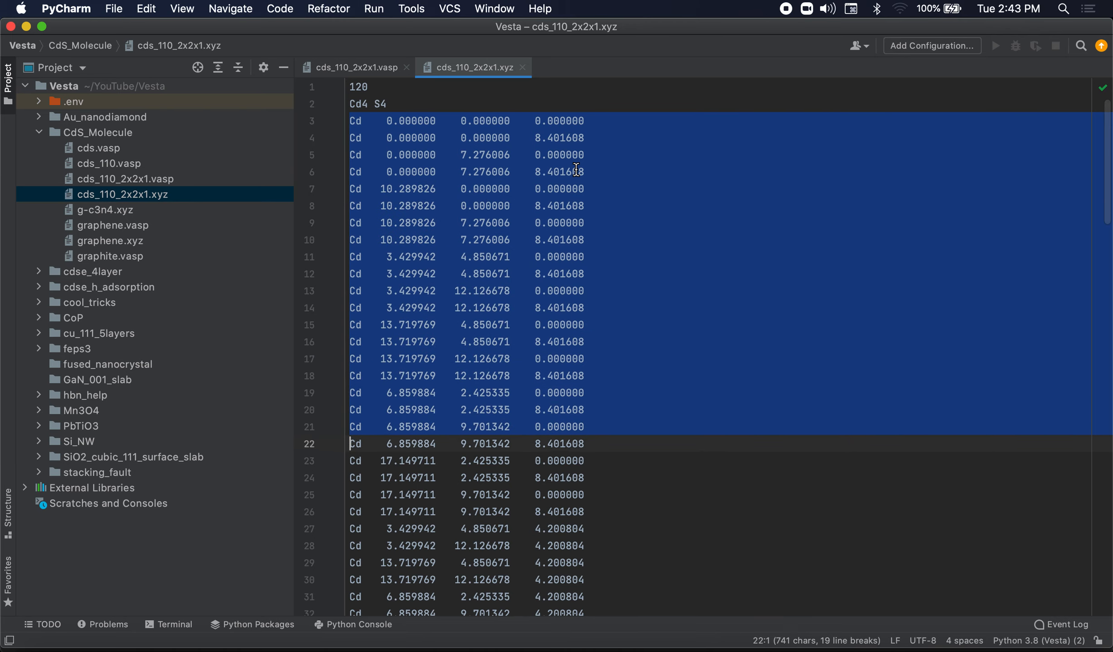
pyautogui.hotkey('shift', 'Down')
pyautogui.hotkey('shift', 'Down')
pyautogui.hotkey('shift', 'Down')
pyautogui.hotkey('shift', 'Down')
pyautogui.hotkey('shift', 'Down')
pyautogui.hotkey('shift', 'Down')
pyautogui.hotkey('shift', 'Down')
pyautogui.hotkey('shift', 'Down')
pyautogui.hotkey('shift', 'Down')
pyautogui.hotkey('shift', 'Down')
pyautogui.hotkey('shift', 'Down')
pyautogui.hotkey('shift', 'Down')
pyautogui.hotkey('shift', 'Down')
pyautogui.hotkey('shift', 'Down')
pyautogui.hotkey('shift', 'Down')
pyautogui.hotkey('shift', 'Down')
pyautogui.hotkey('shift', 'Down')
pyautogui.hotkey('shift', 'Down')
pyautogui.hotkey('shift', 'Down')
pyautogui.hotkey('shift', 'Down')
pyautogui.hotkey('shift', 'Down')
pyautogui.hotkey('shift', 'Down')
pyautogui.hotkey('shift', 'Down')
pyautogui.hotkey('shift', 'Down')
pyautogui.hotkey('shift', 'Down')
pyautogui.hotkey('shift', 'Down')
pyautogui.hotkey('shift', 'Down')
pyautogui.hotkey('shift', 'Down')
pyautogui.hotkey('shift', 'Down')
pyautogui.hotkey('shift', 'Down')
pyautogui.hotkey('shift', 'Down')
pyautogui.hotkey('shift', 'Down')
pyautogui.hotkey('shift', 'Down')
pyautogui.hotkey('shift', 'Down')
pyautogui.hotkey('shift', 'Down')
pyautogui.hotkey('shift', 'Down')
pyautogui.hotkey('shift', 'Down')
pyautogui.hotkey('shift', 'Down')
pyautogui.hotkey('shift', 'Down')
pyautogui.hotkey('shift', 'Down')
pyautogui.hotkey('shift', 'Down')
pyautogui.hotkey('shift', 'Down')
pyautogui.hotkey('shift', 'Down')
pyautogui.hotkey('shift', 'Down')
pyautogui.hotkey('shift', 'Down')
pyautogui.hotkey('shift', 'Down')
pyautogui.hotkey('shift', 'Down')
pyautogui.hotkey('shift', 'Down')
pyautogui.hotkey('shift', 'Down')
pyautogui.hotkey('shift', 'Down')
pyautogui.hotkey('shift', 'Down')
pyautogui.hotkey('shift', 'Down')
pyautogui.hotkey('shift', 'Down')
pyautogui.hotkey('shift', 'Down')
pyautogui.hotkey('shift', 'Down')
pyautogui.hotkey('shift', 'Down')
pyautogui.hotkey('shift', 'Down')
pyautogui.hotkey('shift', 'Down')
pyautogui.hotkey('shift', 'Down')
pyautogui.hotkey('shift', 'Down')
pyautogui.hotkey('shift', 'Down')
pyautogui.hotkey('shift', 'Down')
pyautogui.hotkey('shift', 'Down')
pyautogui.hotkey('shift', 'Down')
pyautogui.hotkey('shift', 'Down')
pyautogui.hotkey('shift', 'Down')
pyautogui.hotkey('shift', 'Down')
pyautogui.hotkey('shift', 'Down')
pyautogui.hotkey('shift', 'Down')
pyautogui.hotkey('shift', 'Down')
pyautogui.hotkey('shift', 'Down')
pyautogui.hotkey('shift', 'Down')
pyautogui.hotkey('shift', 'Down')
pyautogui.hotkey('shift', 'Down')
pyautogui.hotkey('shift', 'Down')
pyautogui.hotkey('shift', 'Down')
pyautogui.hotkey('shift', 'Down')
pyautogui.hotkey('shift', 'Down')
pyautogui.hotkey('shift', 'Down')
pyautogui.hotkey('shift', 'Down')
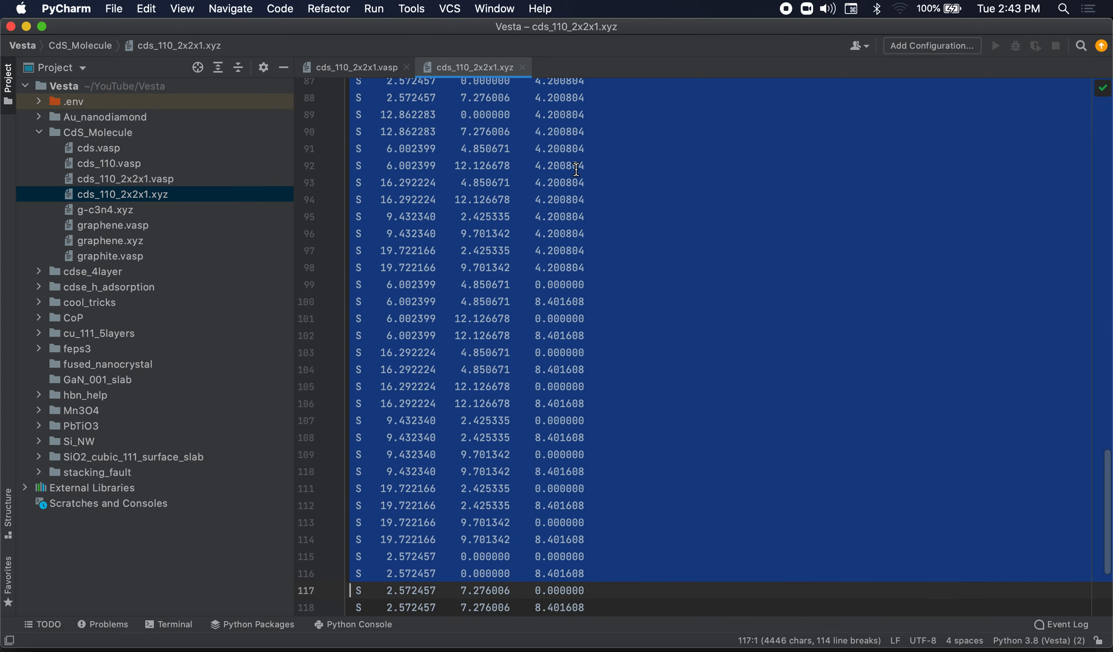
pyautogui.hotkey('shift', 'Down')
pyautogui.hotkey('shift', 'Down')
pyautogui.hotkey('shift', 'Down')
pyautogui.hotkey('shift', 'Down')
pyautogui.hotkey('shift', 'Down')
pyautogui.hotkey('shift', 'Down')
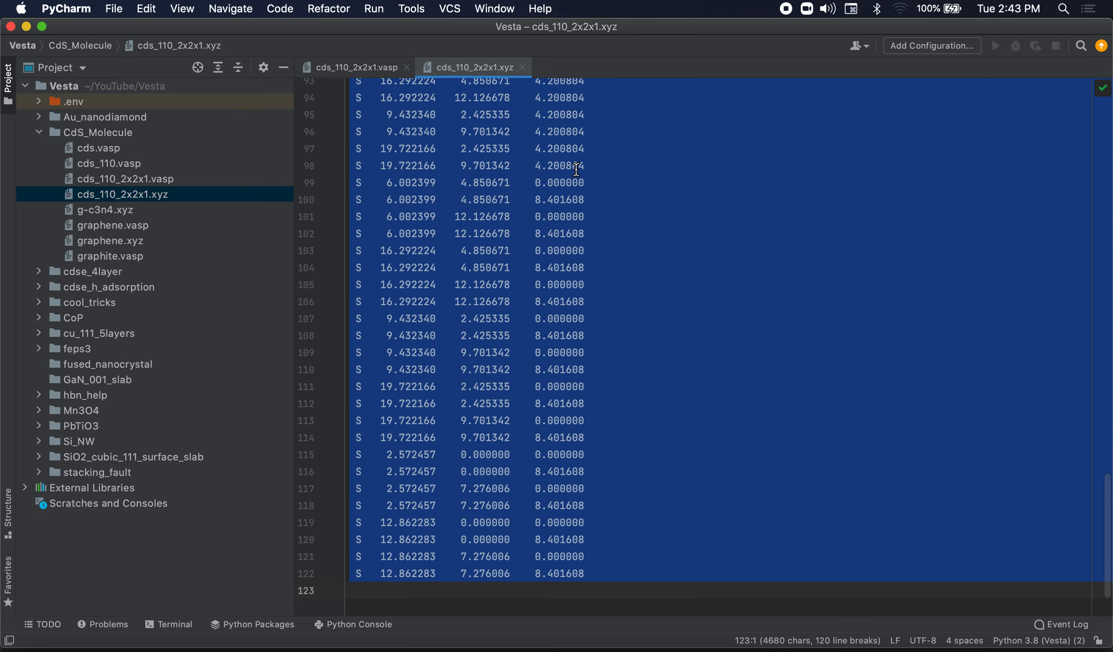
# Step: Replace all coordinates below the Cartesian line in cds_110_2x2x1.vasp with the atom lines copied from the XYZ file
pyautogui.click(356, 68)
pyautogui.scroll(-15, 691, 525)
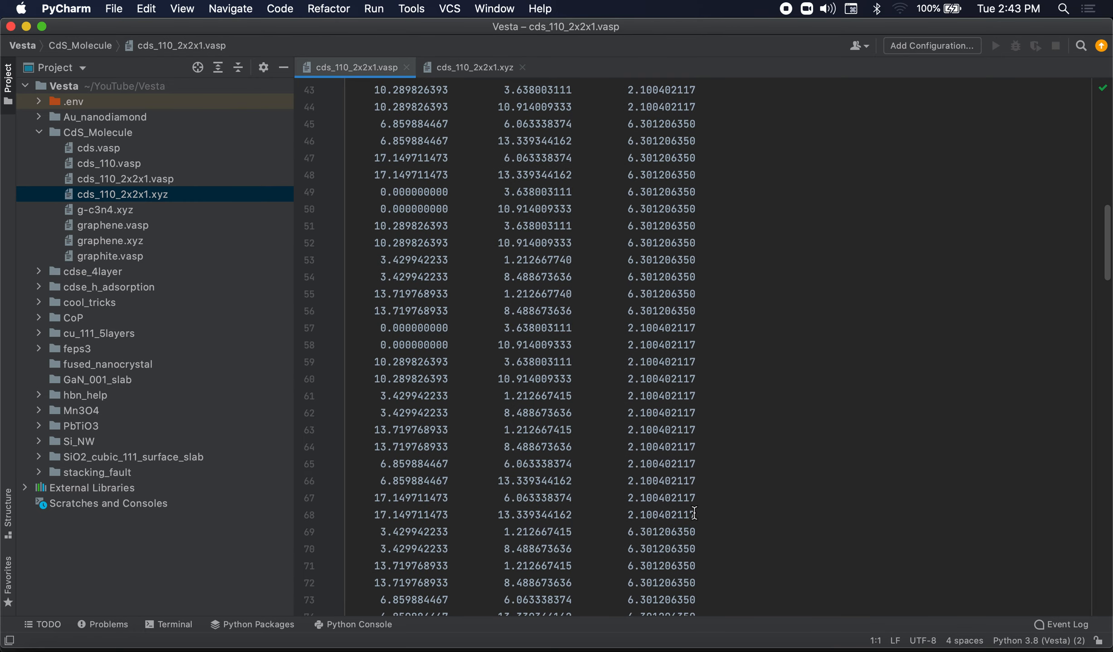
pyautogui.scroll(-18, 691, 525)
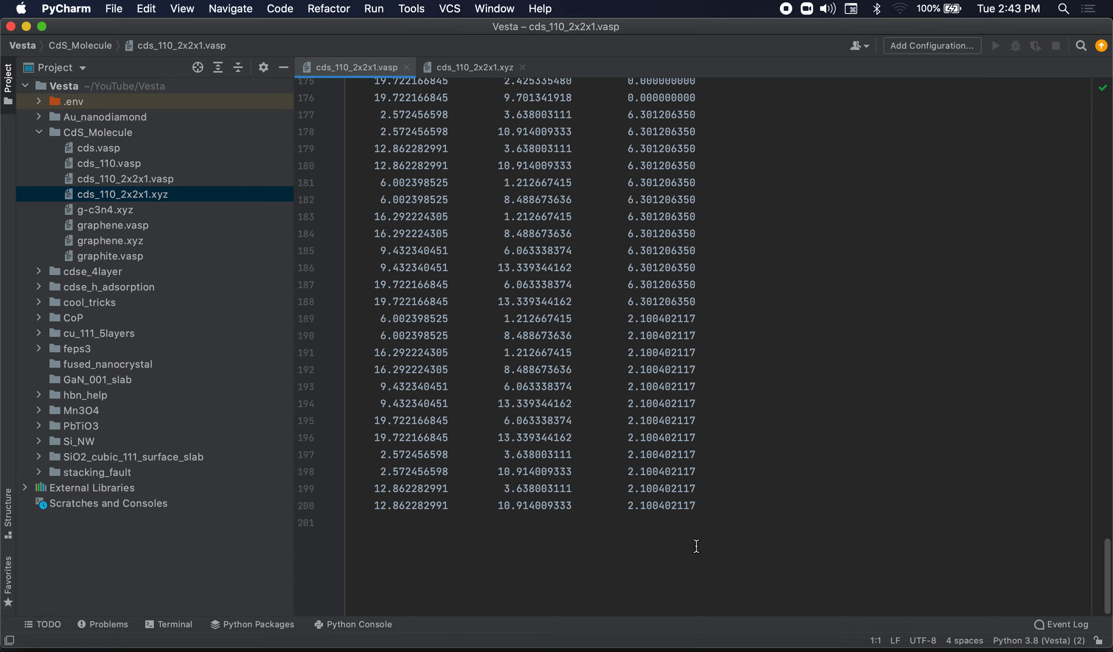
pyautogui.moveTo(636, 482); pyautogui.dragTo(329, 221)
pyautogui.press('super+v')
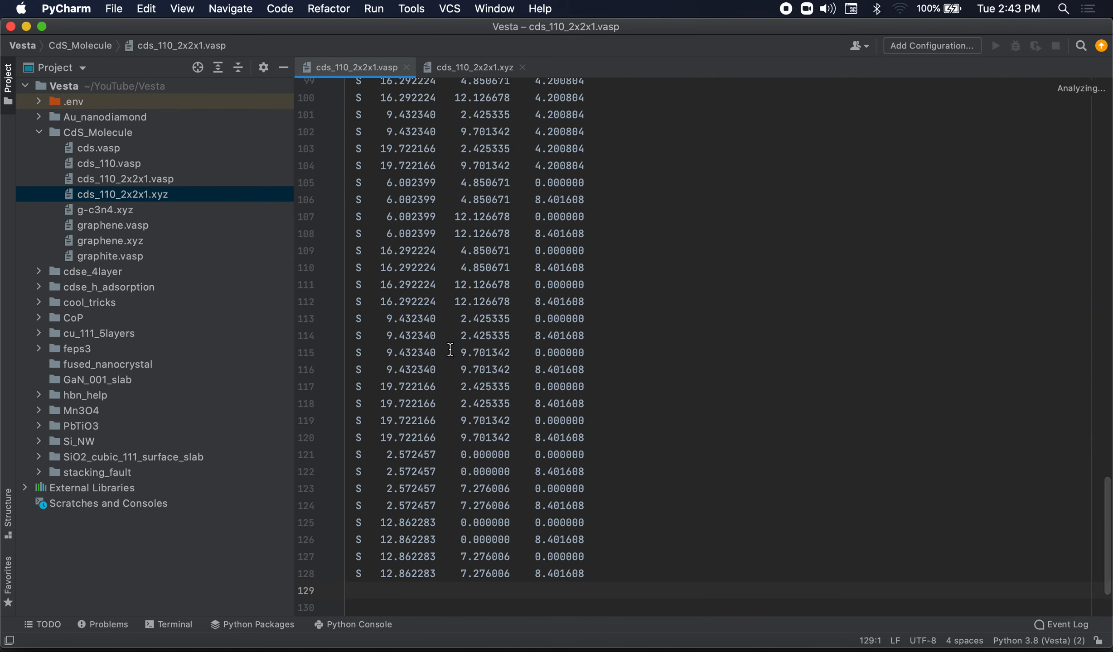
# Step: Check the line range of the Cd atoms and set the Cd atom count on line 7 to 60
pyautogui.scroll(20, 446, 357)
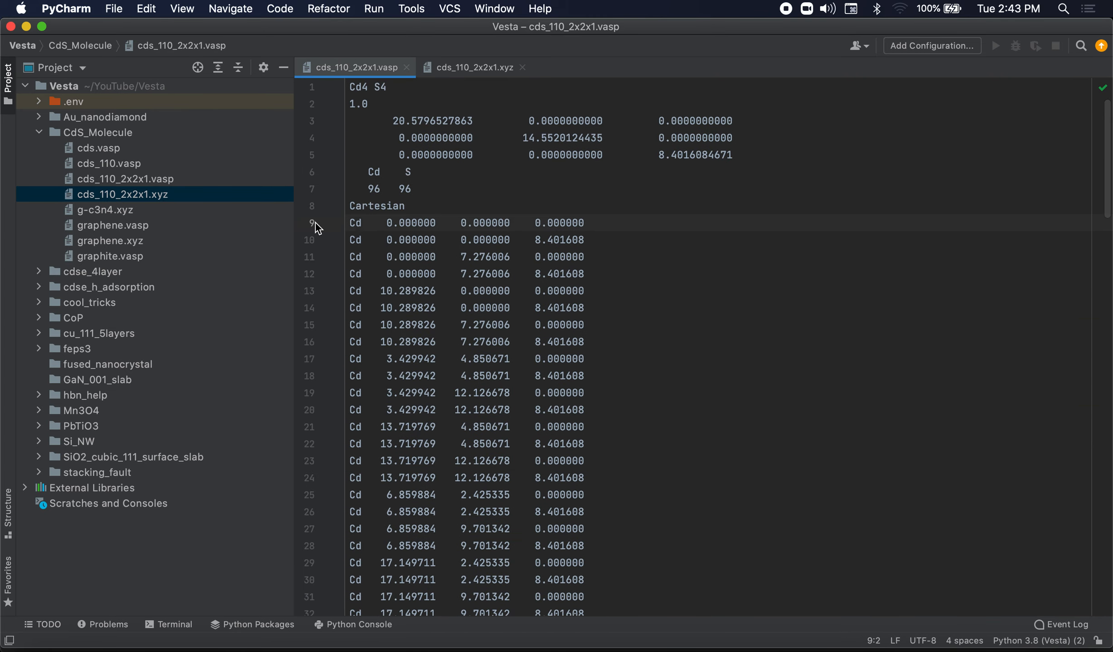
pyautogui.scroll(-14, 355, 290)
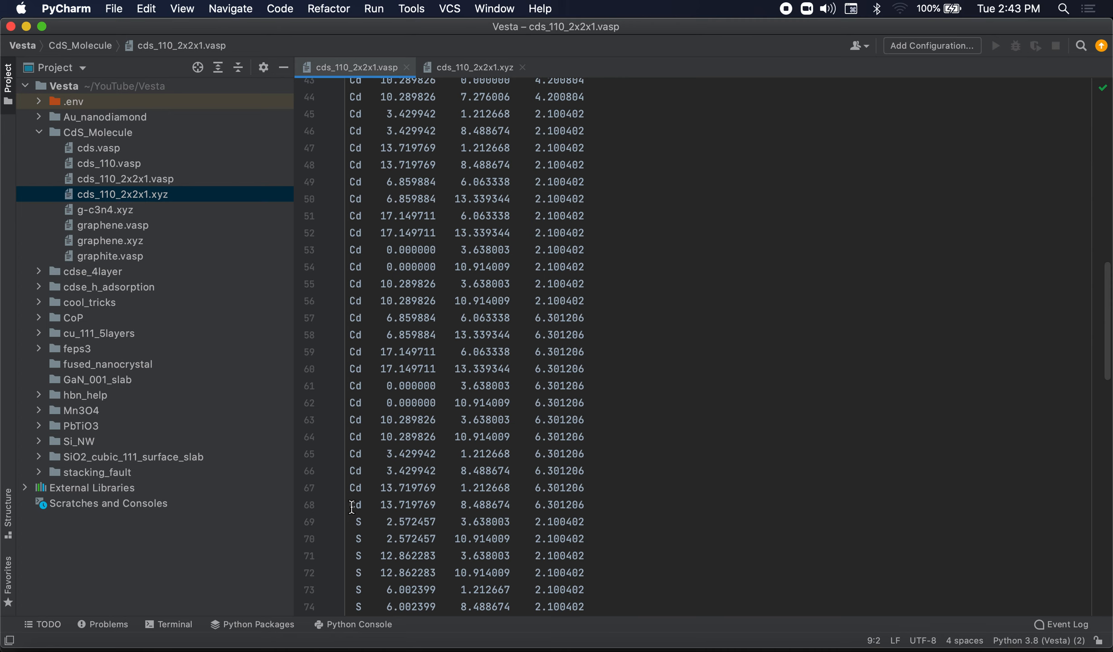
pyautogui.scroll(14, 490, 402)
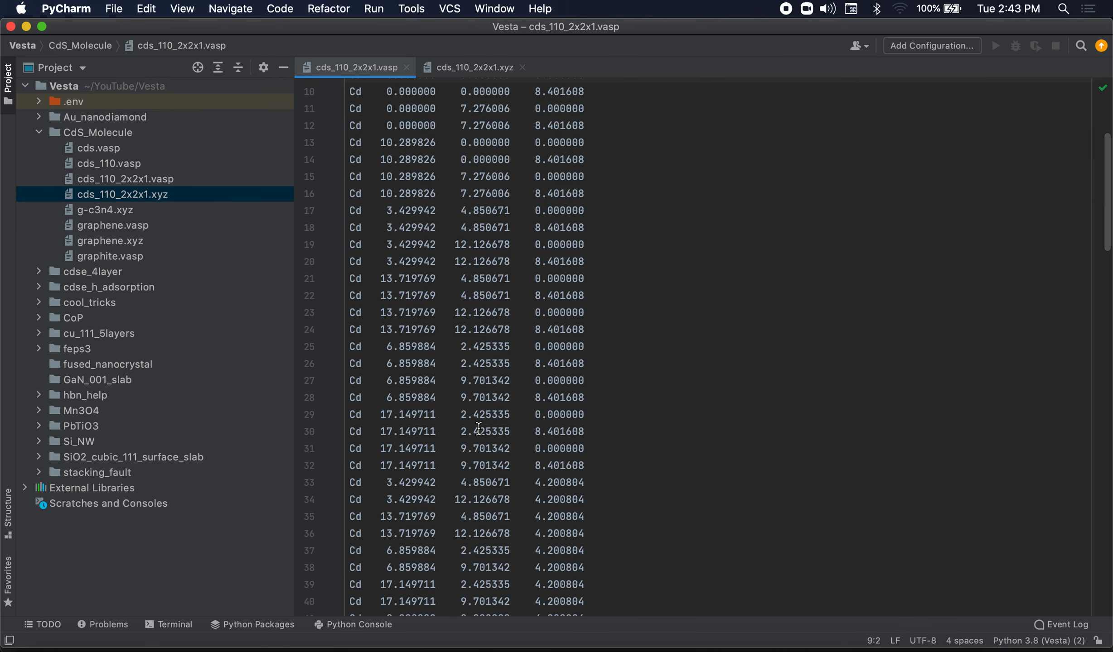
pyautogui.click(388, 190)
pyautogui.press('BackSpace')
pyautogui.press('BackSpace')
pyautogui.write('60   96')
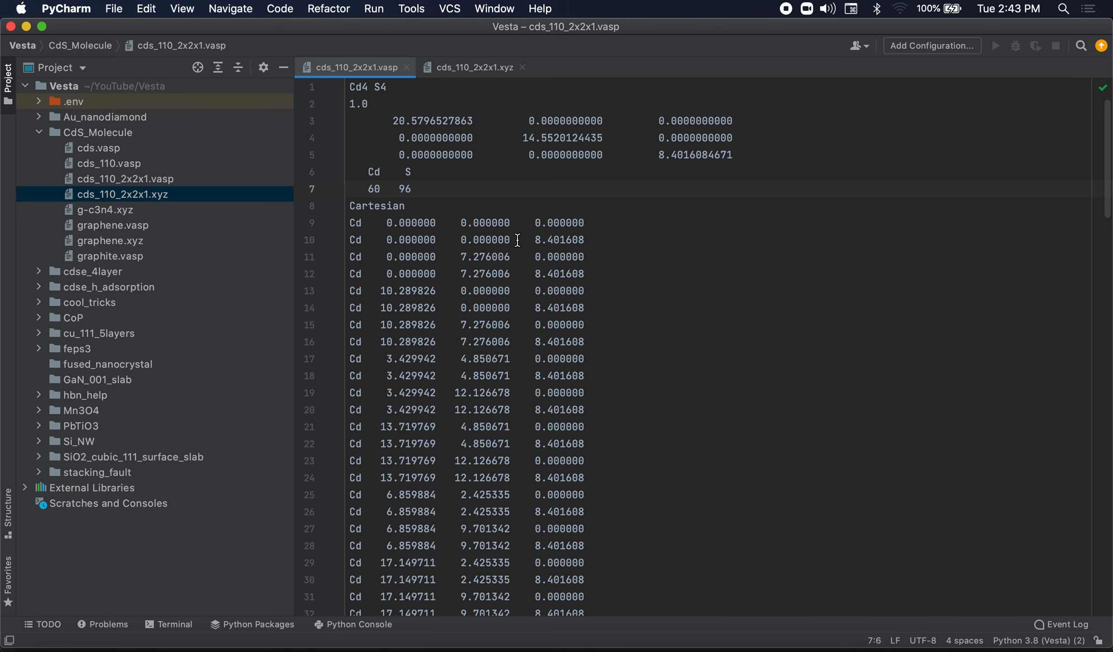
# Step: Check the first and last S atom lines, and calculate 128-69 with a Google search in Chrome
pyautogui.scroll(-16, 517, 240)
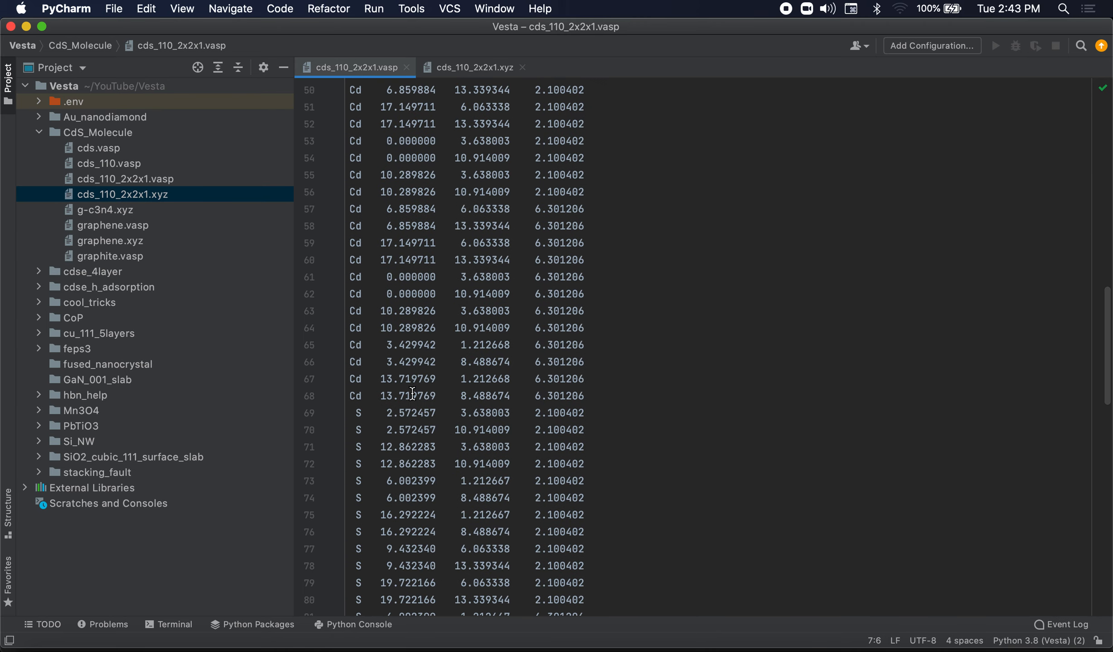
pyautogui.scroll(-16, 394, 415)
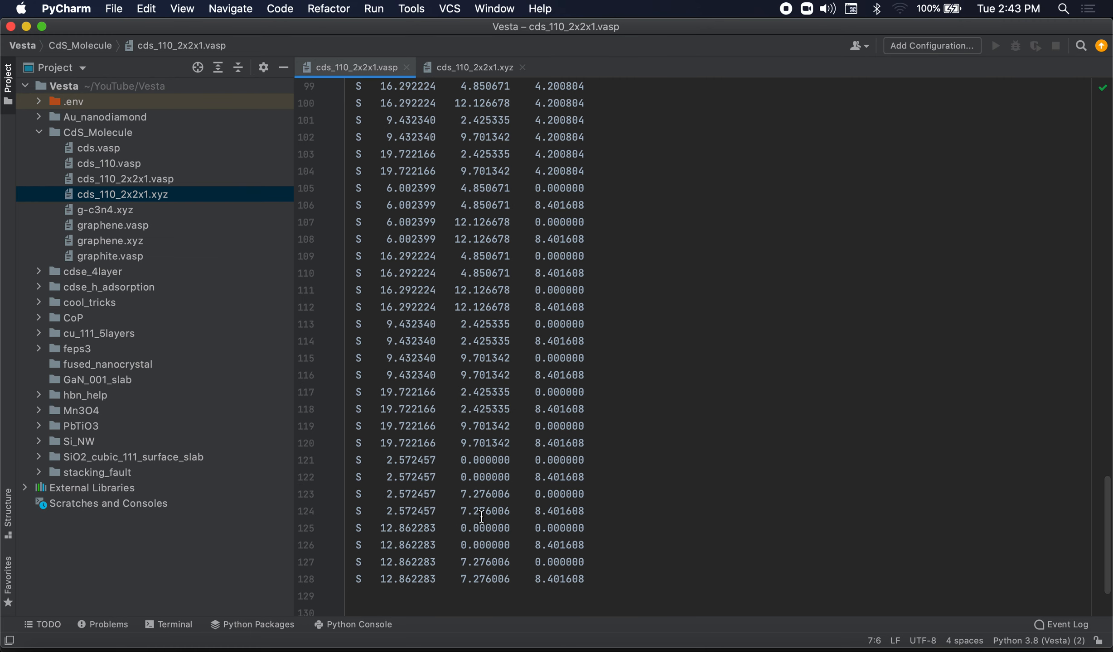
pyautogui.scroll(4, 495, 493)
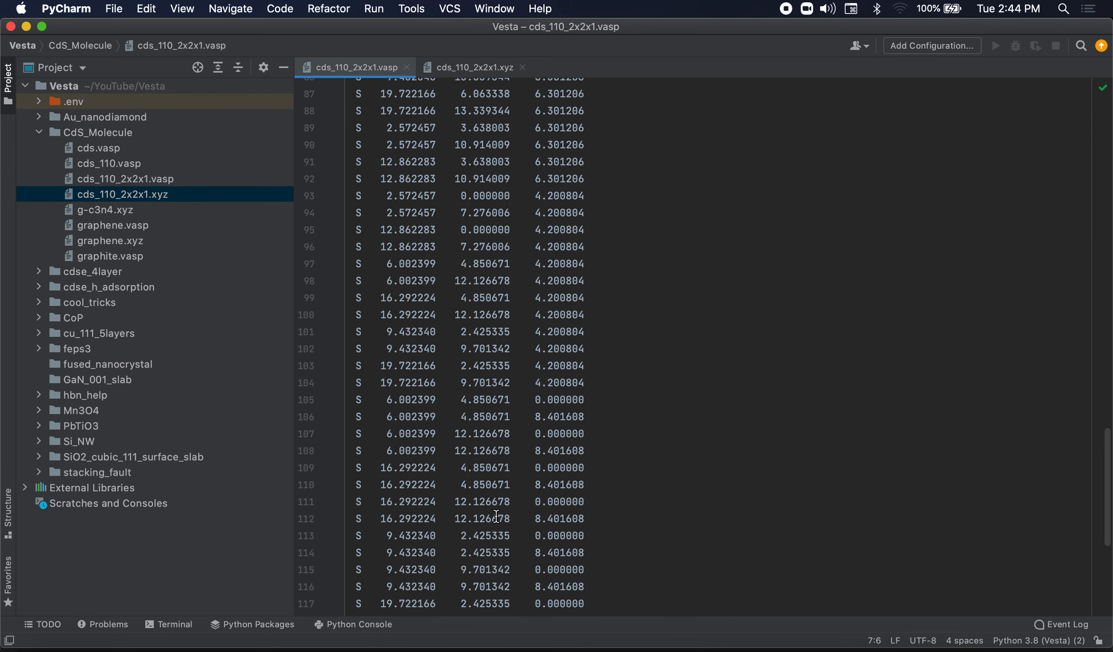
pyautogui.click(410, 640)
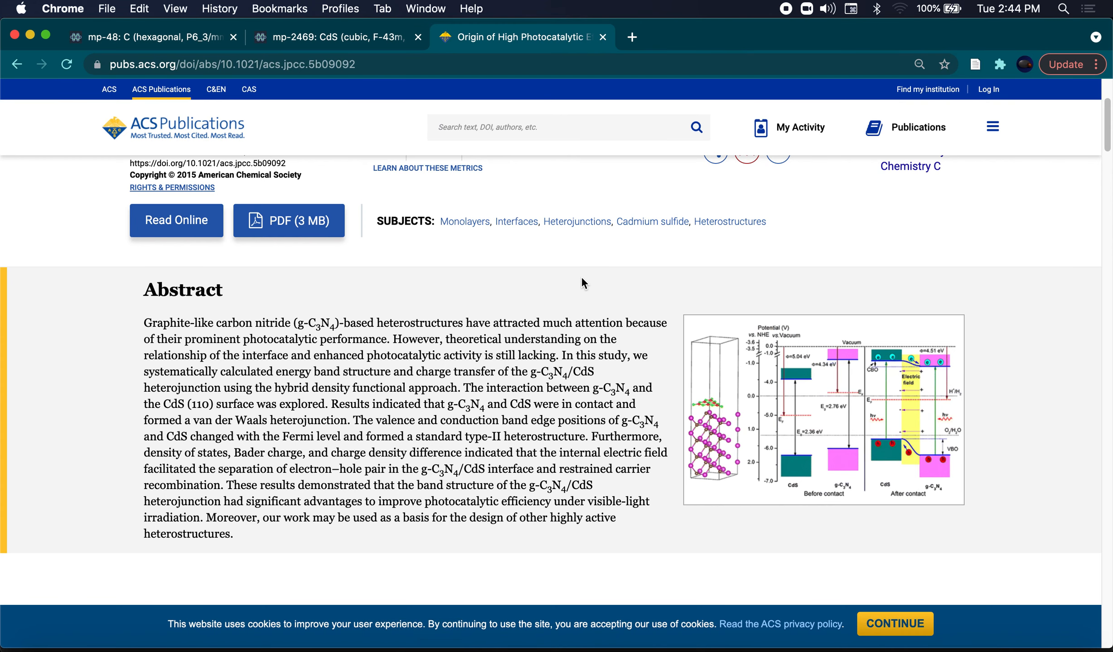
pyautogui.click(636, 37)
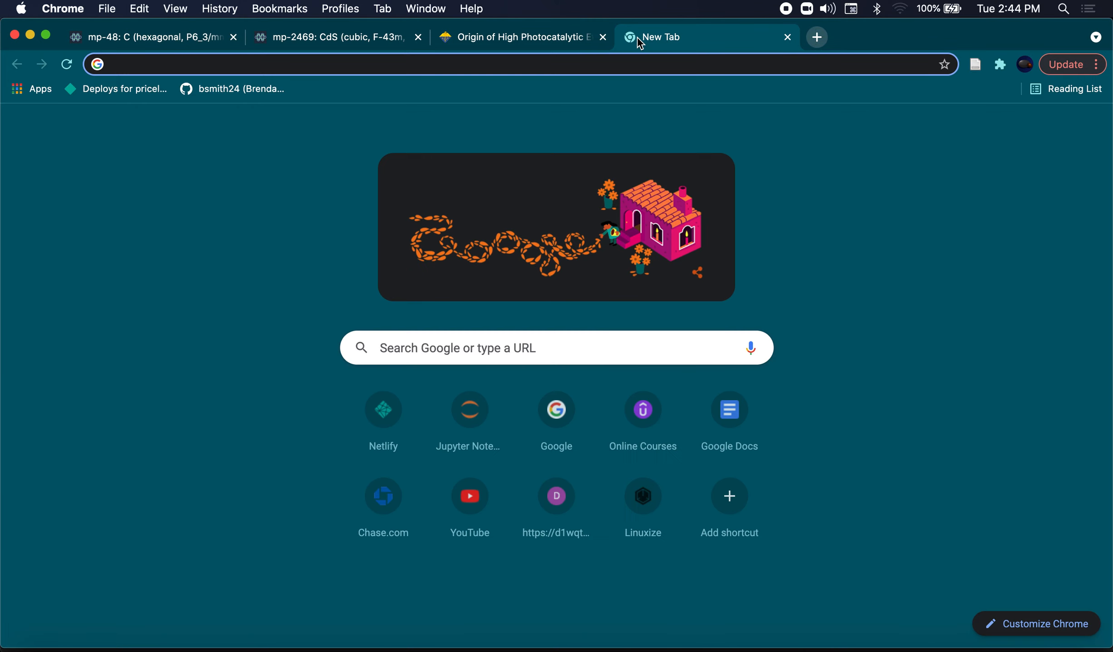
pyautogui.write('128-69')
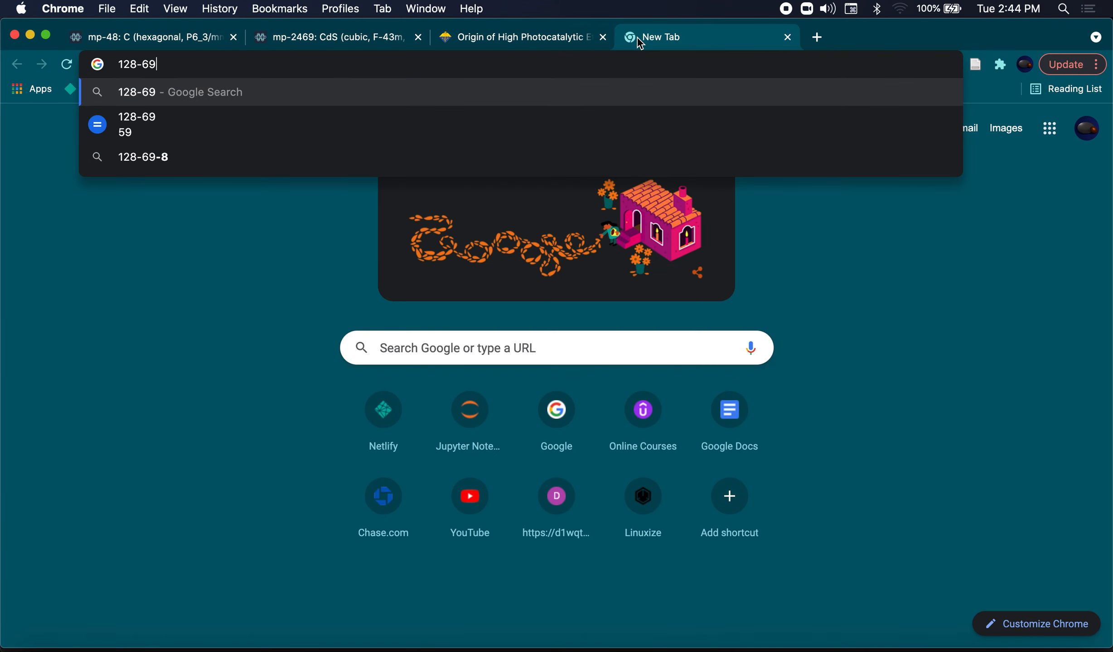
pyautogui.press('Return')
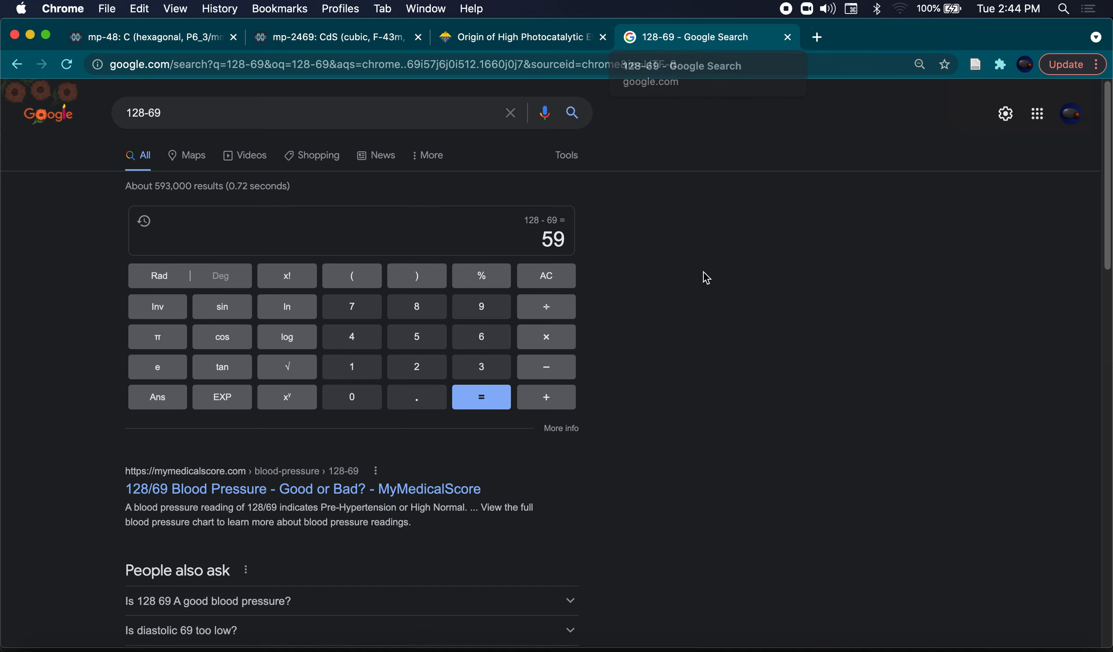
pyautogui.click(504, 47)
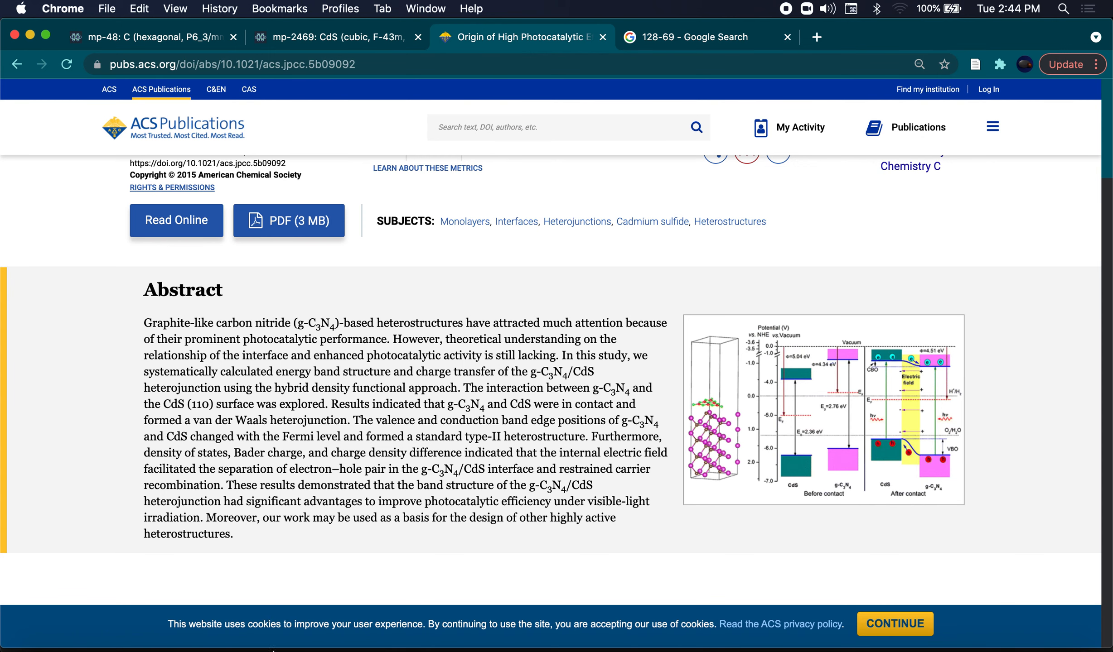
# Step: Back in PyCharm, set the S atom count in cds_110_2x2x1.vasp to 60 and change the title line to cds_111_2x2x1
pyautogui.click(312, 637)
pyautogui.scroll(20, 508, 241)
pyautogui.click(432, 189)
pyautogui.press('BackSpace')
pyautogui.press('BackSpace')
pyautogui.write('60   60')
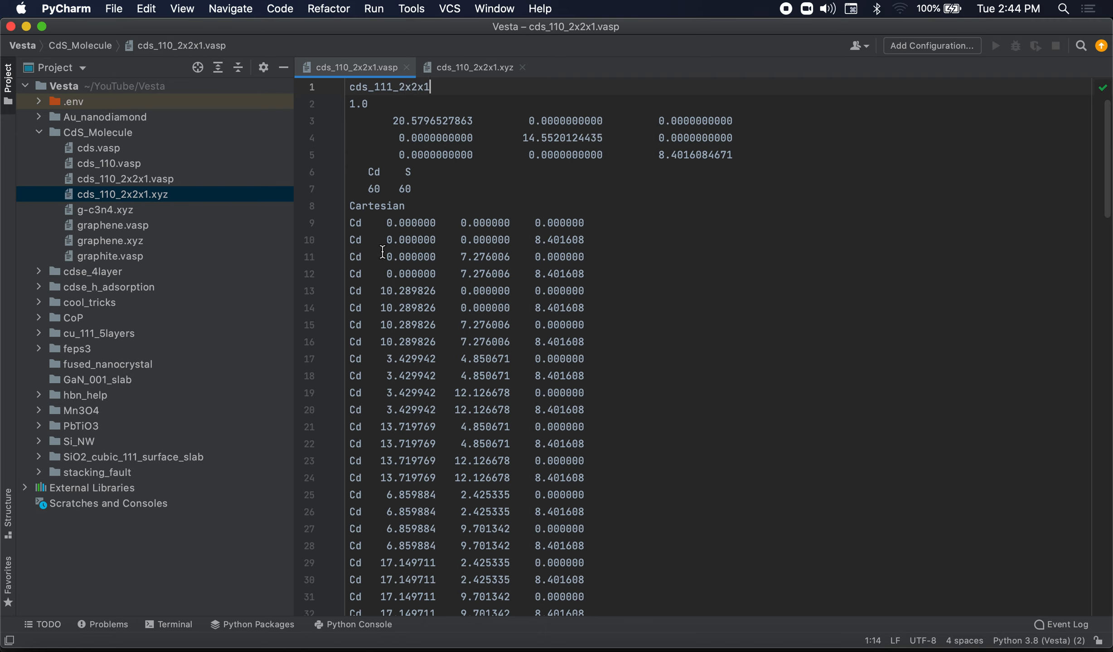
# Step: Remove the Cd labels from all coordinate lines by replacing every "Cd " with nothing, and restore Cd in the element line
pyautogui.press('super+r')
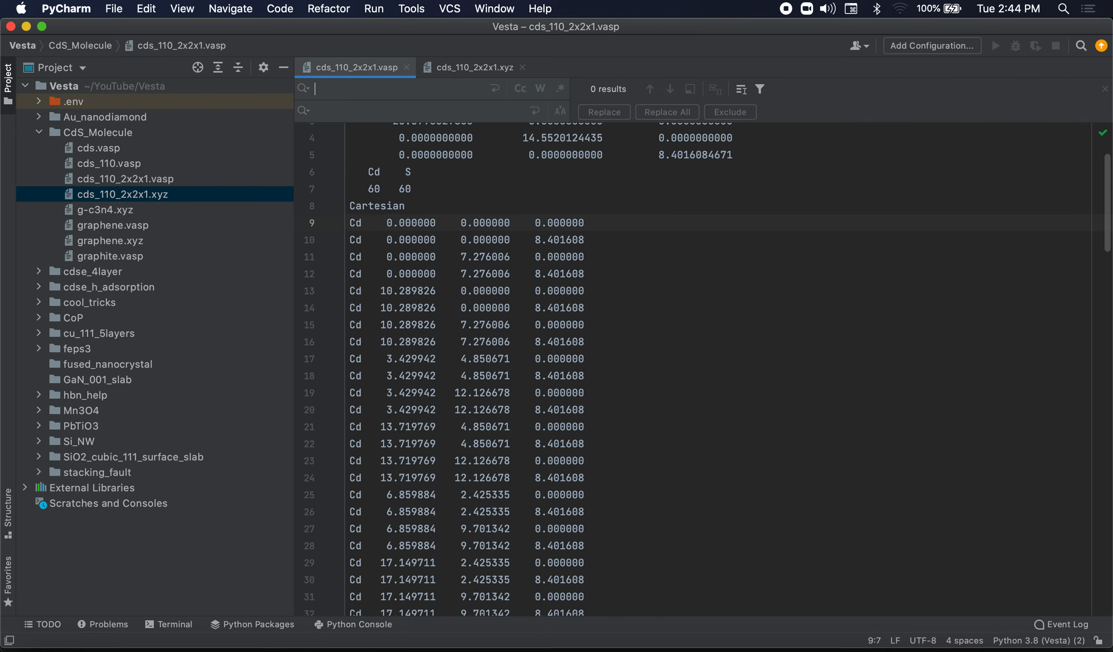
pyautogui.write('Cd .')
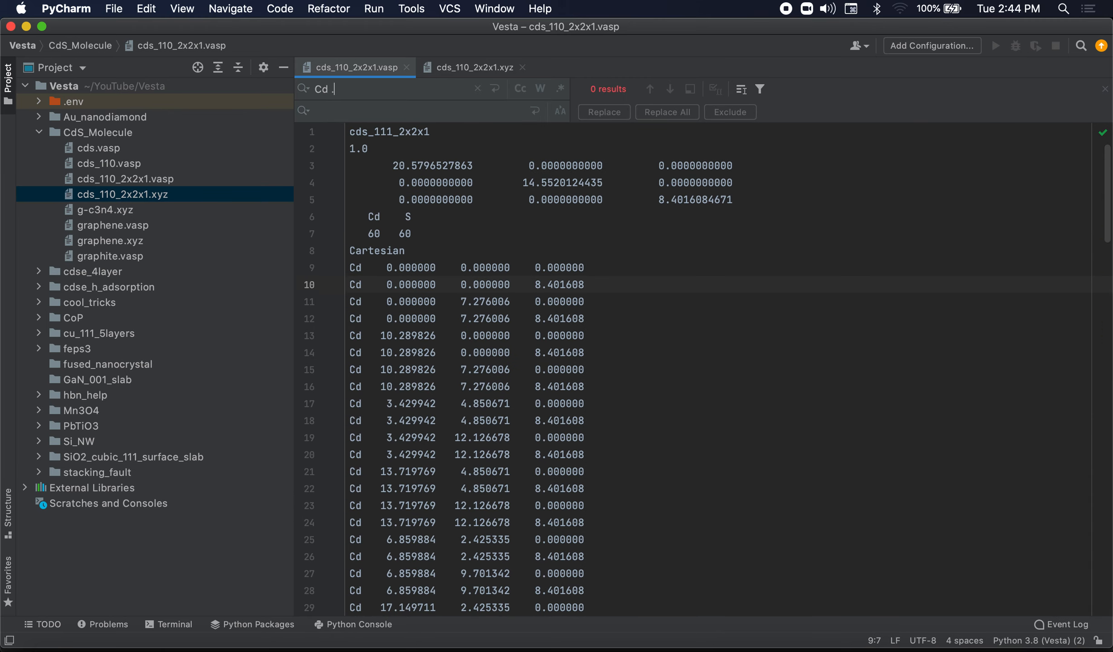
pyautogui.press('BackSpace')
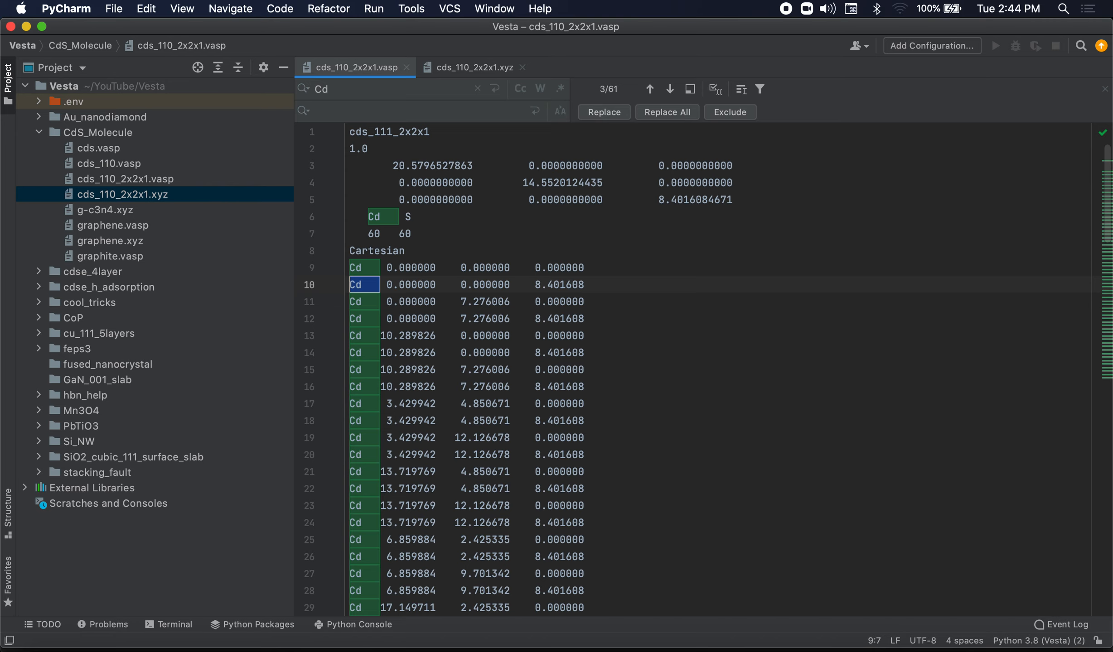
pyautogui.press('BackSpace')
pyautogui.press('BackSpace')
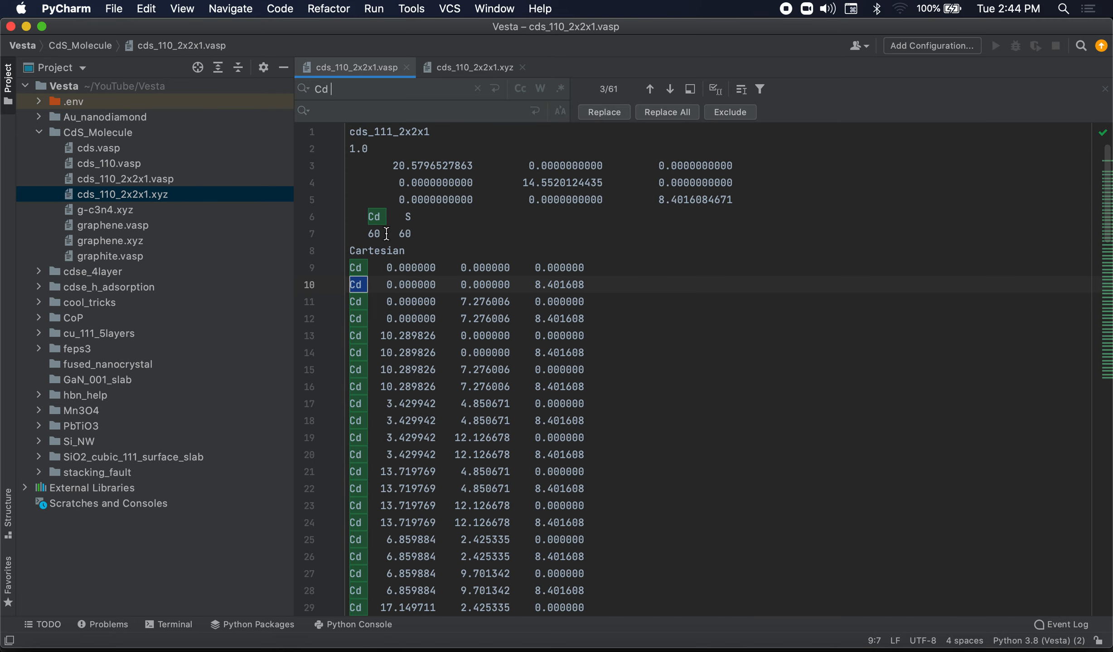
pyautogui.click(667, 113)
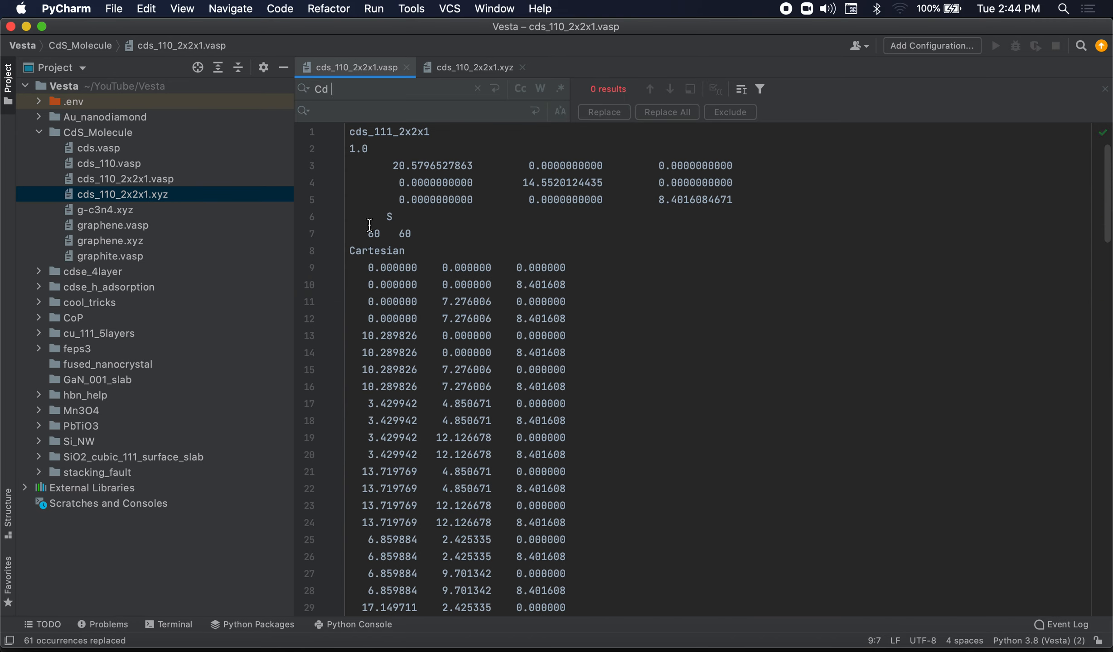
pyautogui.write('Cd')
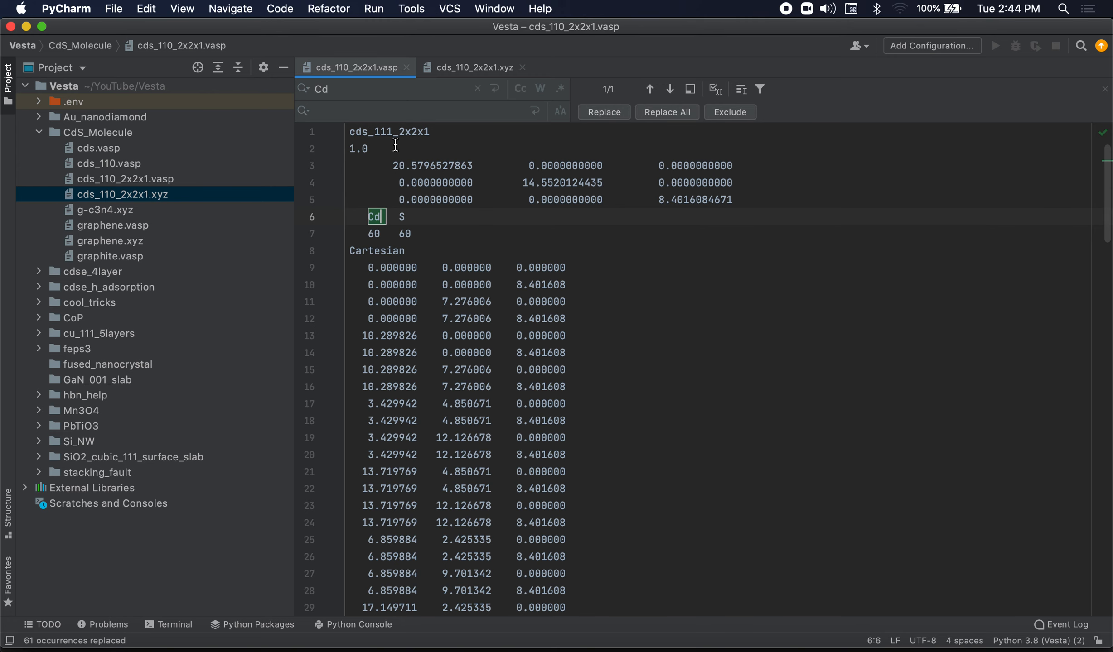
# Step: Remove the S labels from all coordinate lines by replacing every "S " with nothing, and close the search
pyautogui.press('BackSpace')
pyautogui.press('BackSpace')
pyautogui.write('S')
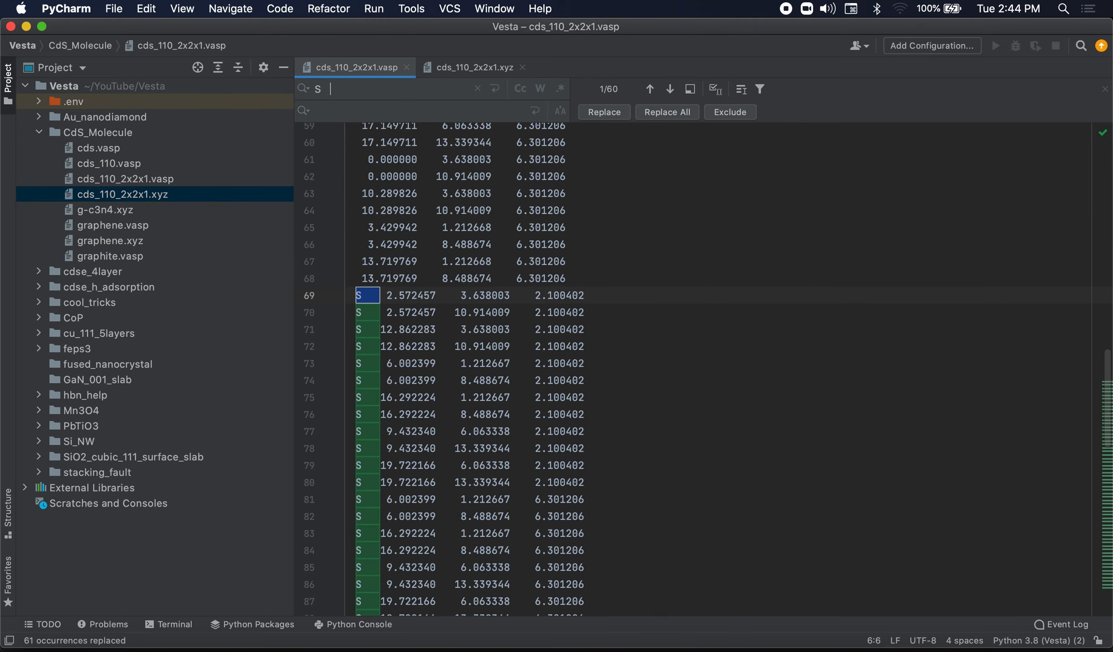
pyautogui.scroll(10, 564, 288)
pyautogui.scroll(5, 564, 288)
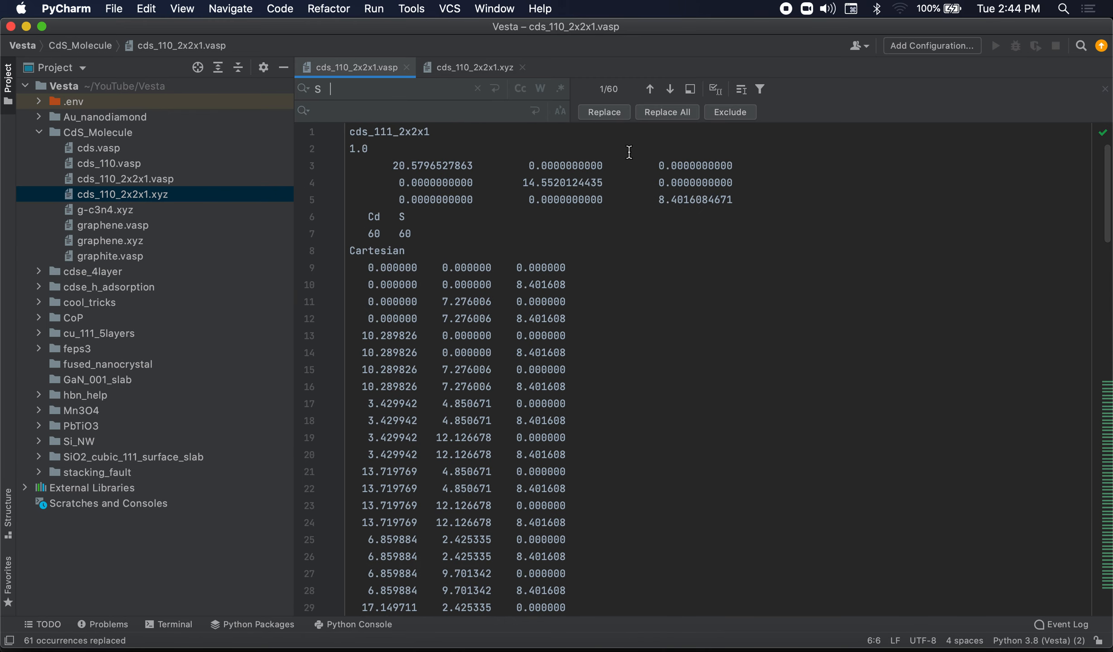
pyautogui.click(660, 115)
pyautogui.scroll(-6, 427, 389)
pyautogui.scroll(6, 418, 386)
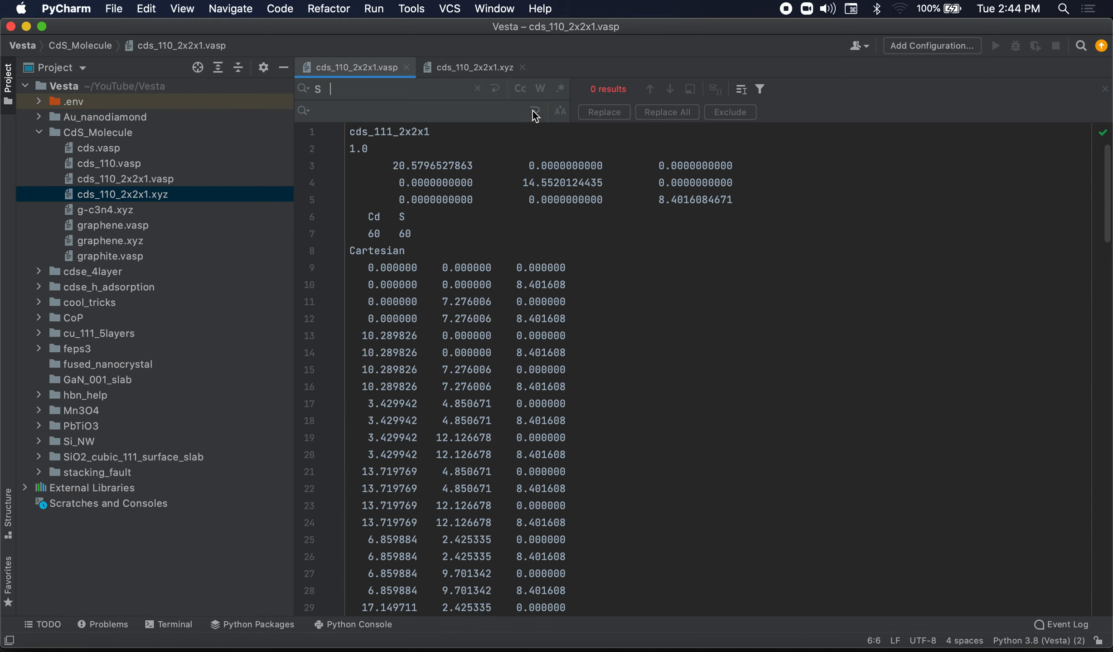
pyautogui.click(477, 89)
pyautogui.click(1105, 89)
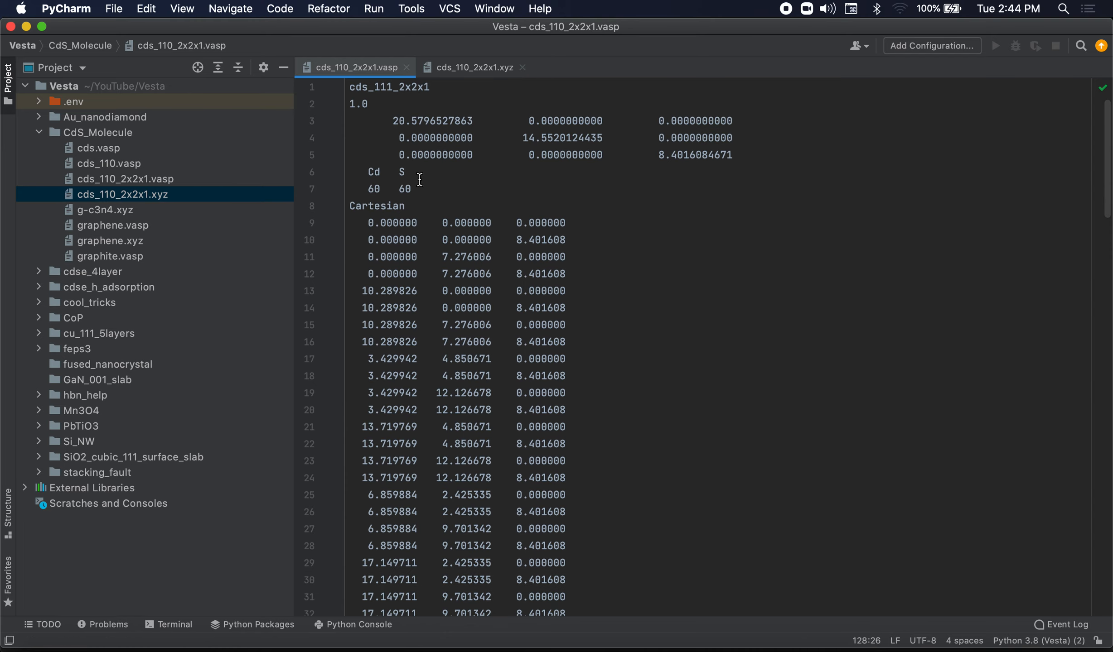
# Step: Set the c lattice vector's z component on line 5 to 28.4016084671, and open cds_110_2x2x1.vasp in VESTA
pyautogui.click(659, 156)
pyautogui.write('2')
pyautogui.press('super+Tab')
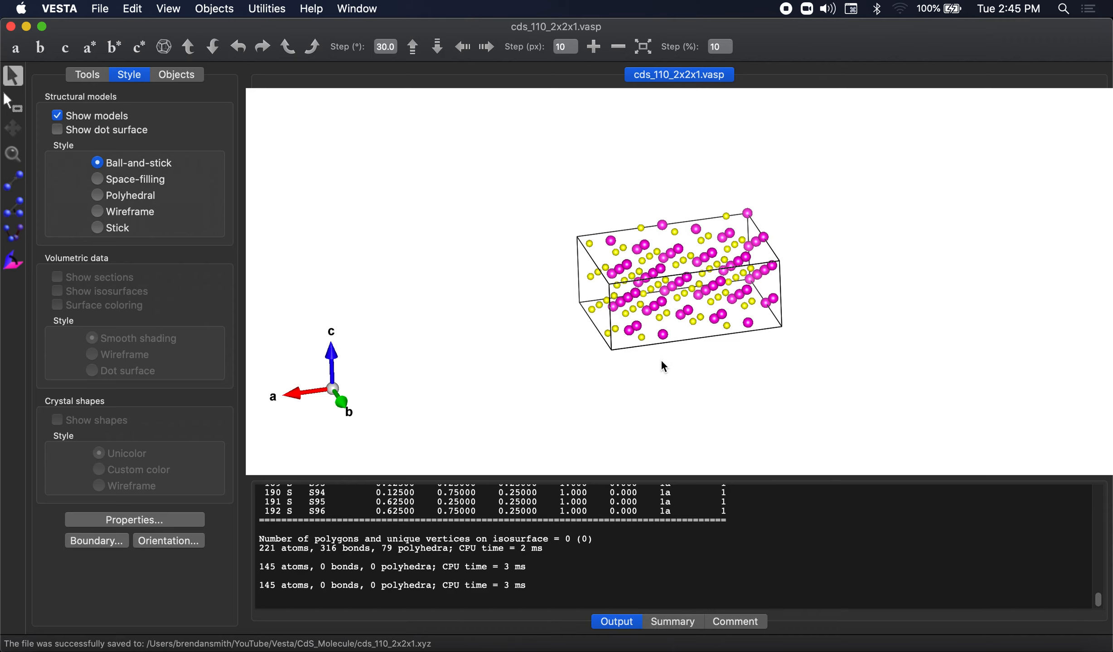
pyautogui.press('super+o')
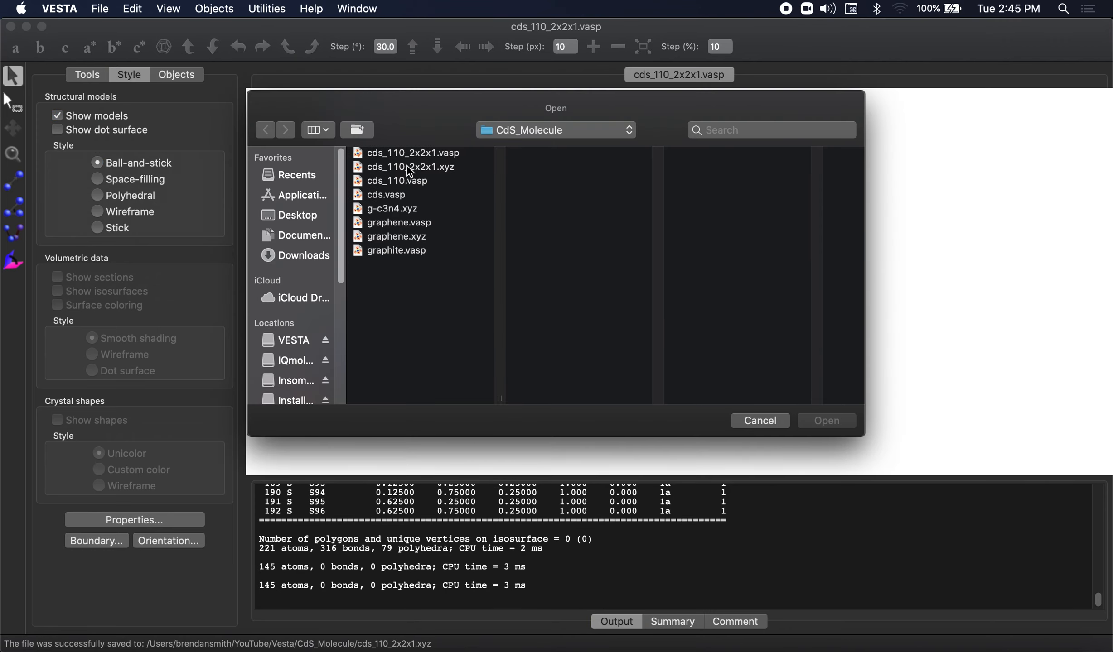
pyautogui.doubleClick(411, 154)
pyautogui.moveTo(555, 366)
pyautogui.mouseDown()
pyautogui.moveTo(588, 384)
pyautogui.moveTo(591, 295)
pyautogui.moveTo(574, 231)
pyautogui.moveTo(549, 236)
pyautogui.moveTo(589, 231)
pyautogui.moveTo(552, 344)
pyautogui.mouseUp()
pyautogui.scroll(3, 550, 339)
pyautogui.moveTo(620, 331)
pyautogui.mouseDown()
pyautogui.moveTo(598, 346)
pyautogui.moveTo(604, 334)
pyautogui.moveTo(633, 338)
pyautogui.mouseUp()
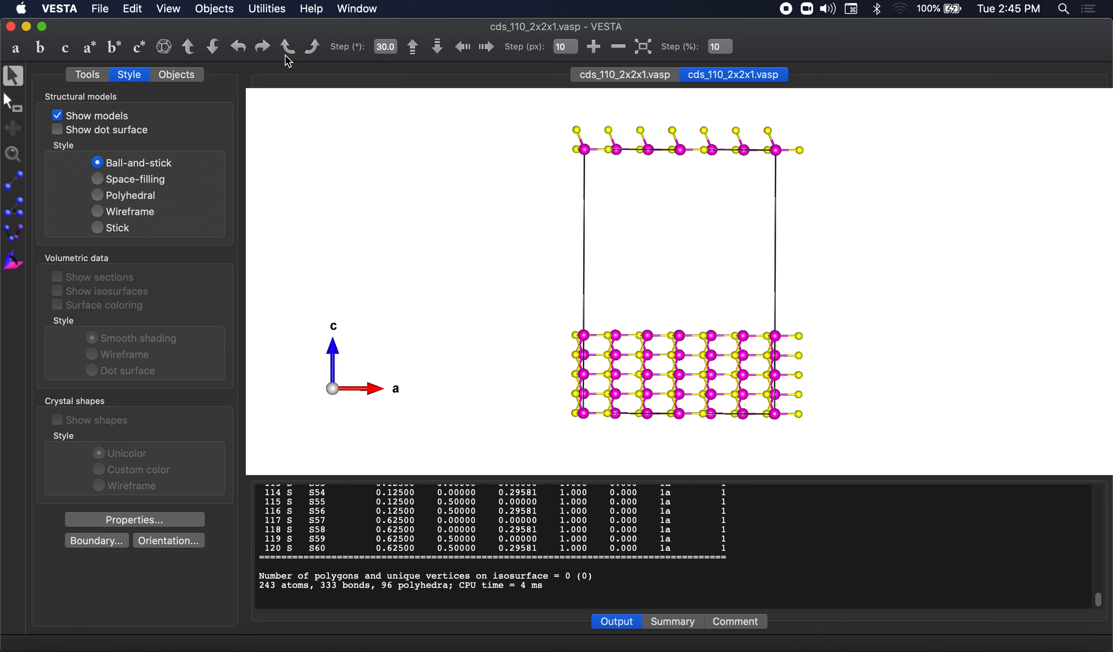
# Step: Delete the Cd–S bond definition from the structure and apply the change
pyautogui.click(133, 8)
pyautogui.click(256, 77)
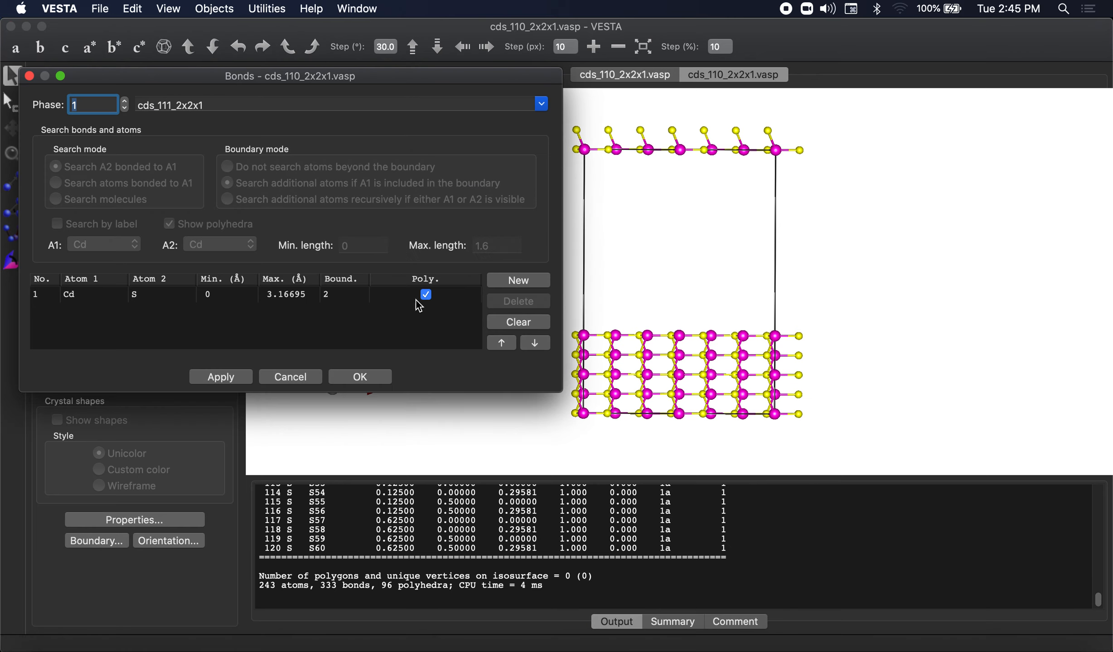
pyautogui.click(418, 307)
pyautogui.click(519, 302)
pyautogui.click(226, 380)
pyautogui.click(367, 374)
pyautogui.moveTo(511, 293)
pyautogui.mouseDown()
pyautogui.moveTo(484, 295)
pyautogui.moveTo(479, 320)
pyautogui.moveTo(493, 286)
pyautogui.moveTo(515, 303)
pyautogui.mouseUp()
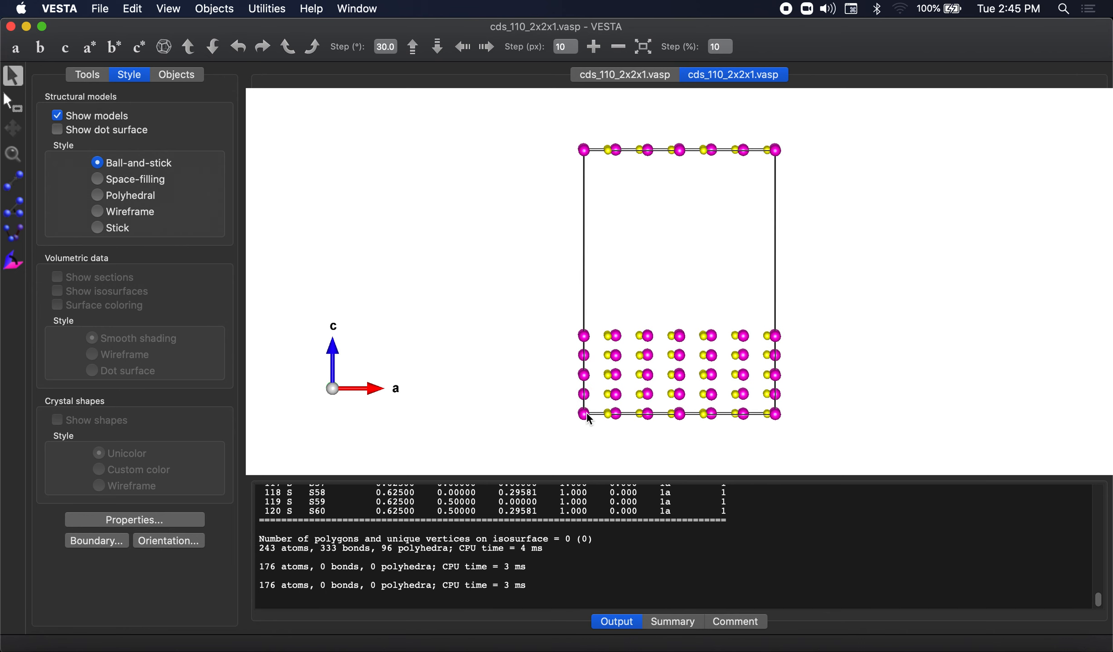
# Step: Delete the isolated atom layer at the upper end of the cell and display the structure in space-filling style
pyautogui.press('s')
pyautogui.moveTo(440, 119); pyautogui.dragTo(806, 211)
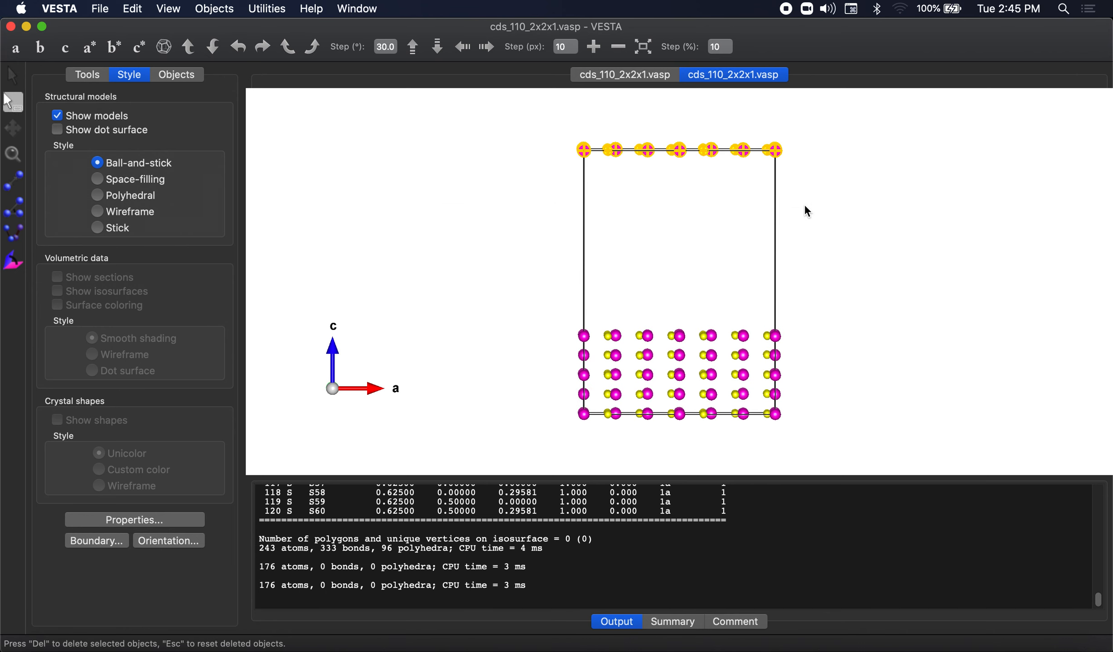
pyautogui.click(13, 74)
pyautogui.moveTo(689, 245); pyautogui.dragTo(728, 235)
pyautogui.click(163, 181)
pyautogui.moveTo(777, 285); pyautogui.dragTo(797, 318)
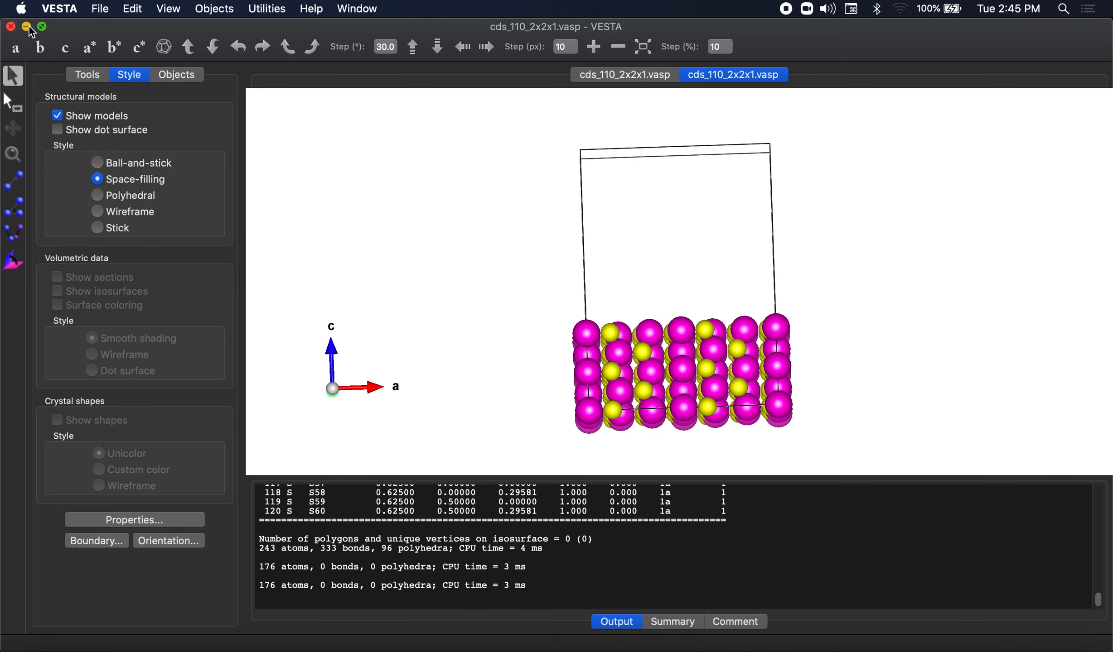
# Step: Try deleting the slab's uppermost atom layer while viewing along the a axis, and undo the deletion
pyautogui.click(26, 51)
pyautogui.click(13, 102)
pyautogui.moveTo(538, 241); pyautogui.dragTo(809, 338)
pyautogui.press('Delete')
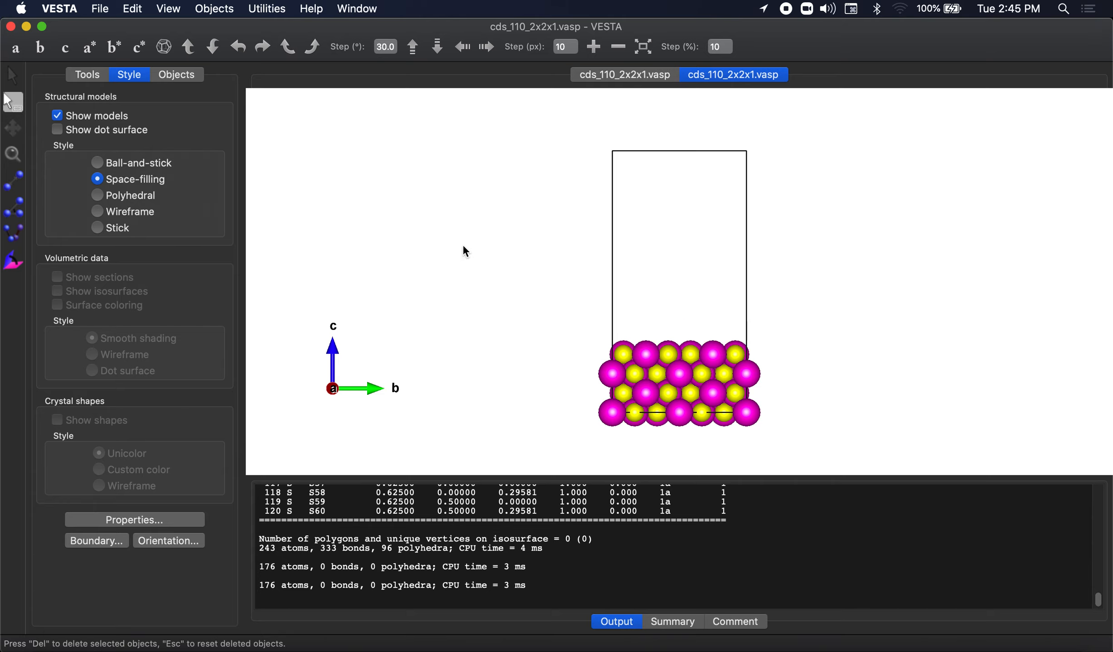
pyautogui.click(12, 75)
pyautogui.moveTo(471, 183); pyautogui.dragTo(580, 216)
pyautogui.press('super+z')
pyautogui.press('super+z')
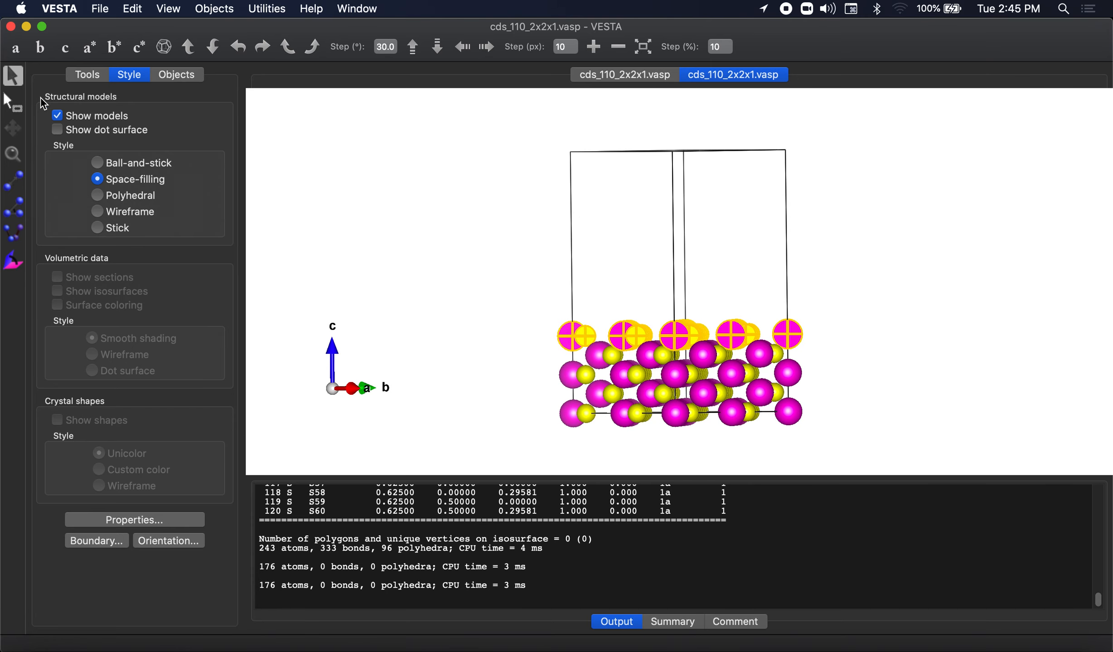
pyautogui.click(14, 101)
pyautogui.click(15, 74)
pyautogui.moveTo(444, 173); pyautogui.dragTo(694, 240)
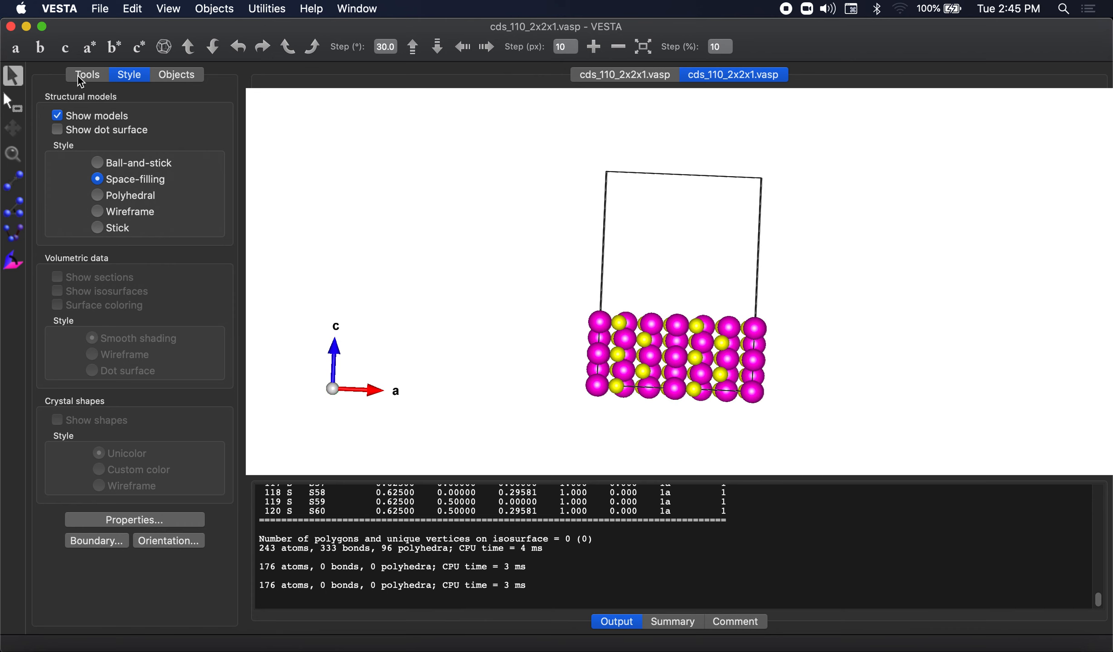
# Step: View the slab along the a axis, open its phase data, and check the VASP file's title line in PyCharm
pyautogui.click(16, 47)
pyautogui.click(105, 8)
pyautogui.click(94, 8)
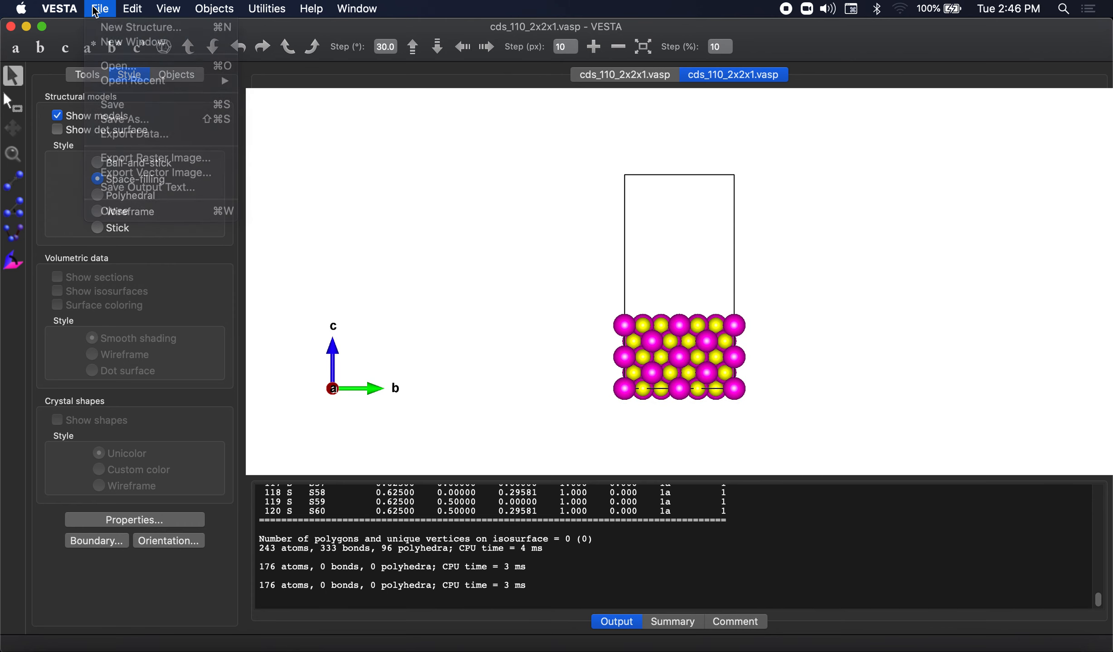
pyautogui.click(132, 8)
pyautogui.moveTo(172, 70)
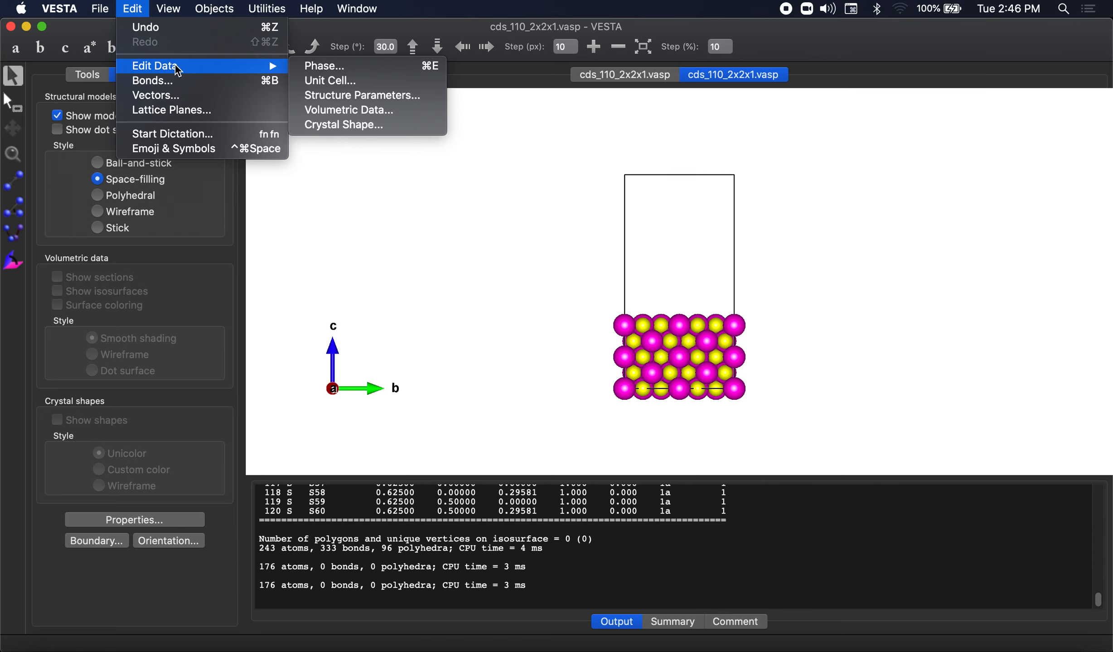
pyautogui.click(329, 68)
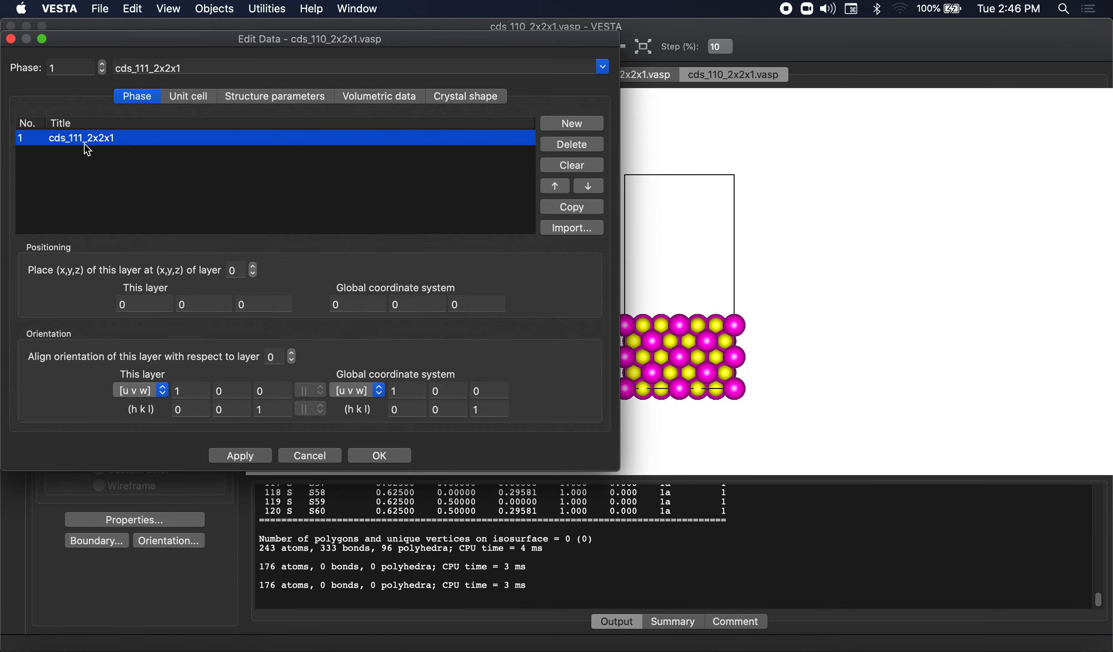
pyautogui.click(333, 640)
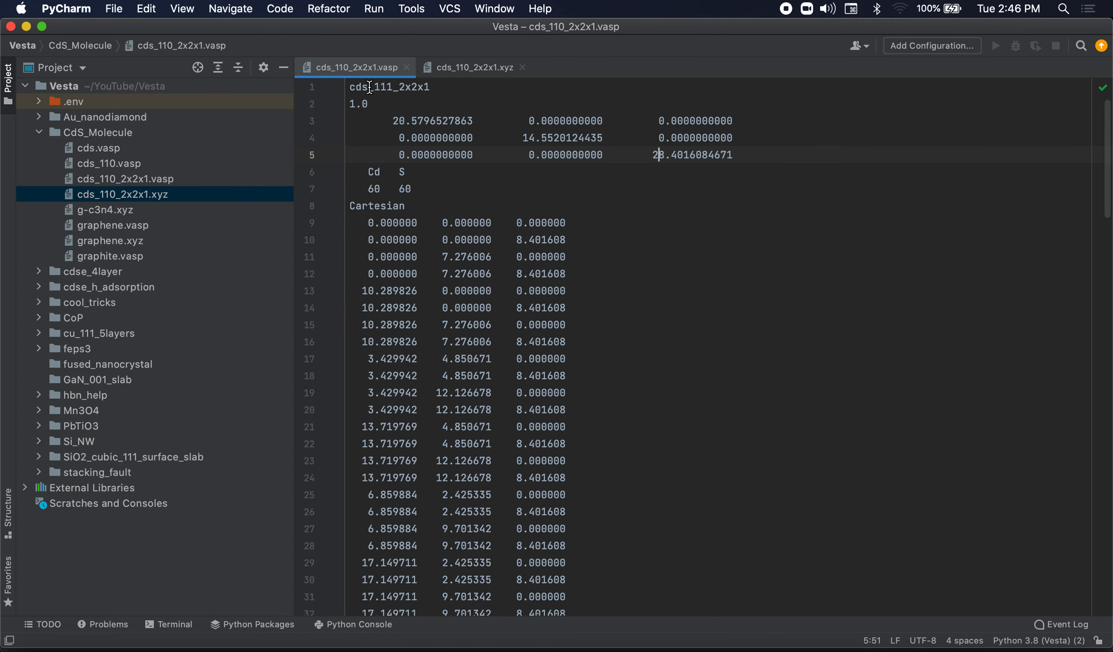
pyautogui.press('super+Tab')
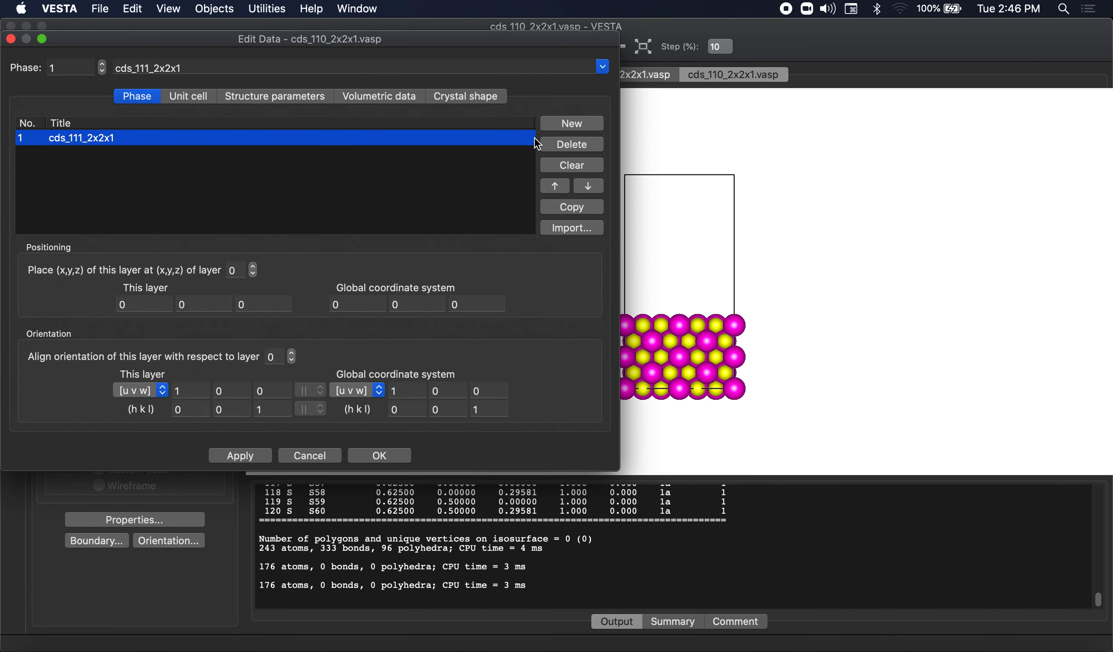
# Step: Try importing g-c3n4.xyz as a second phase, deleting the empty structure and importing the file again
pyautogui.click(564, 128)
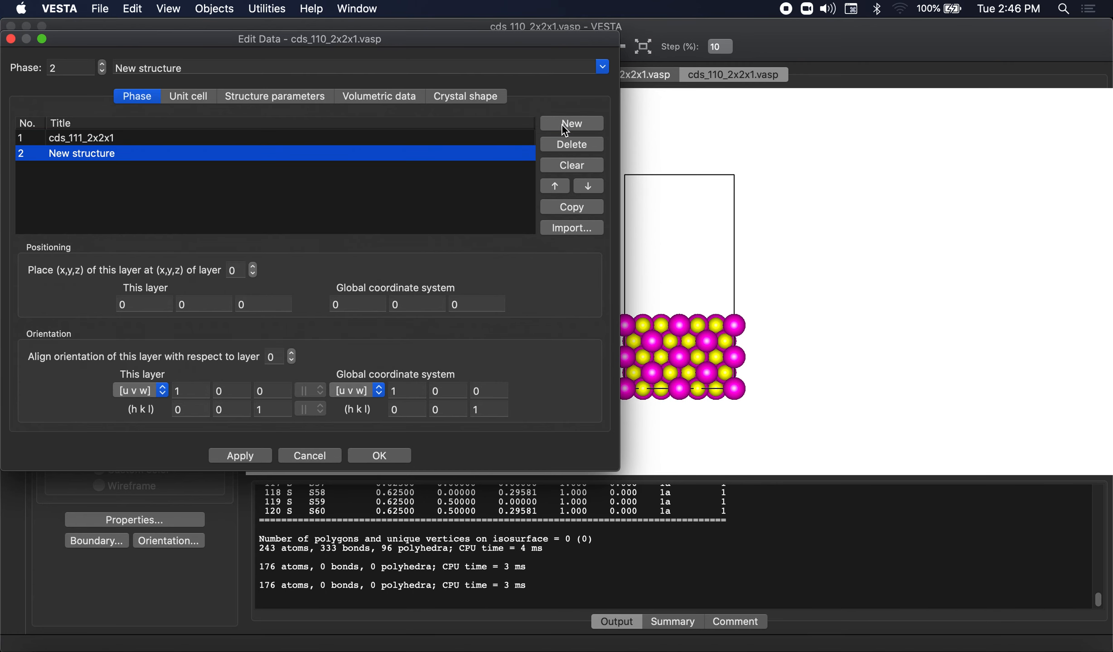
pyautogui.click(566, 231)
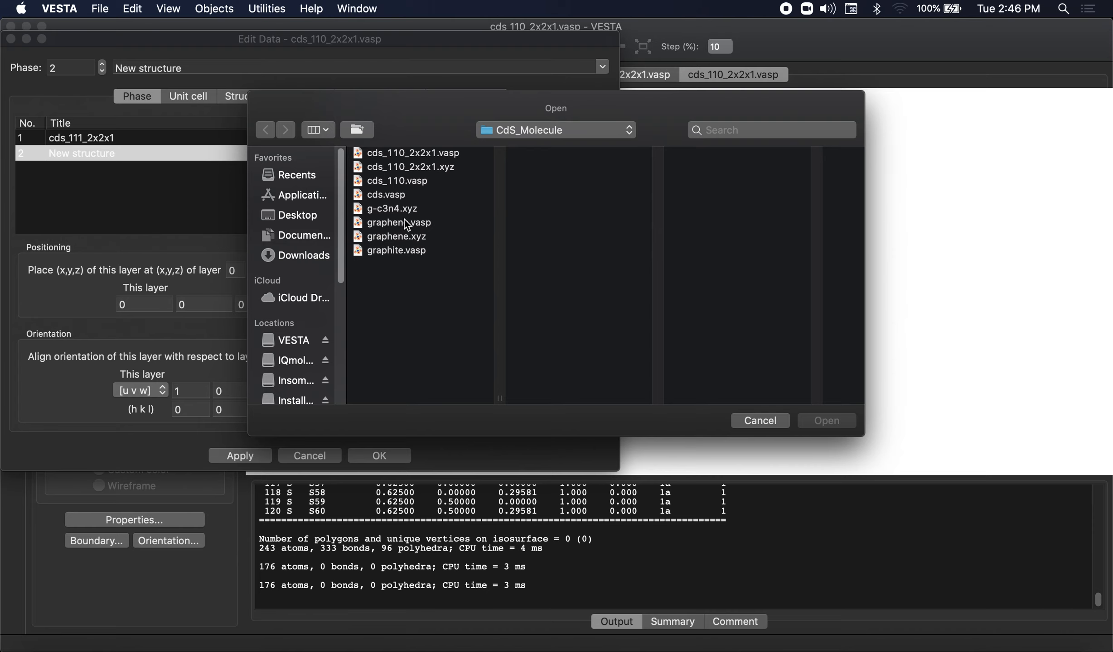
pyautogui.click(394, 209)
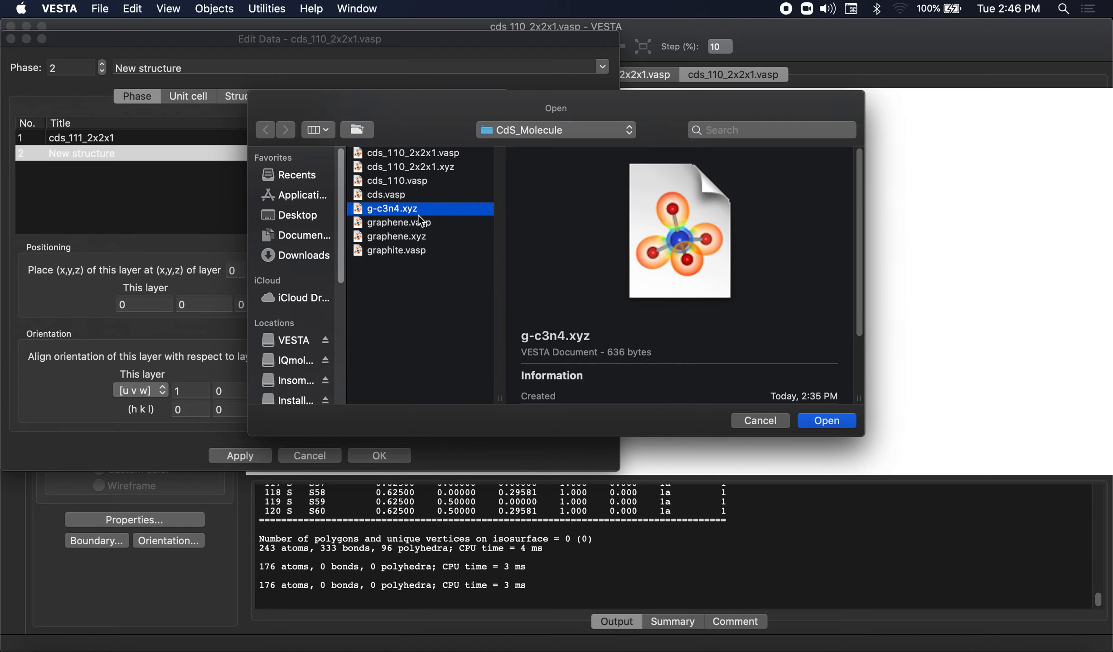
pyautogui.click(816, 423)
pyautogui.click(172, 155)
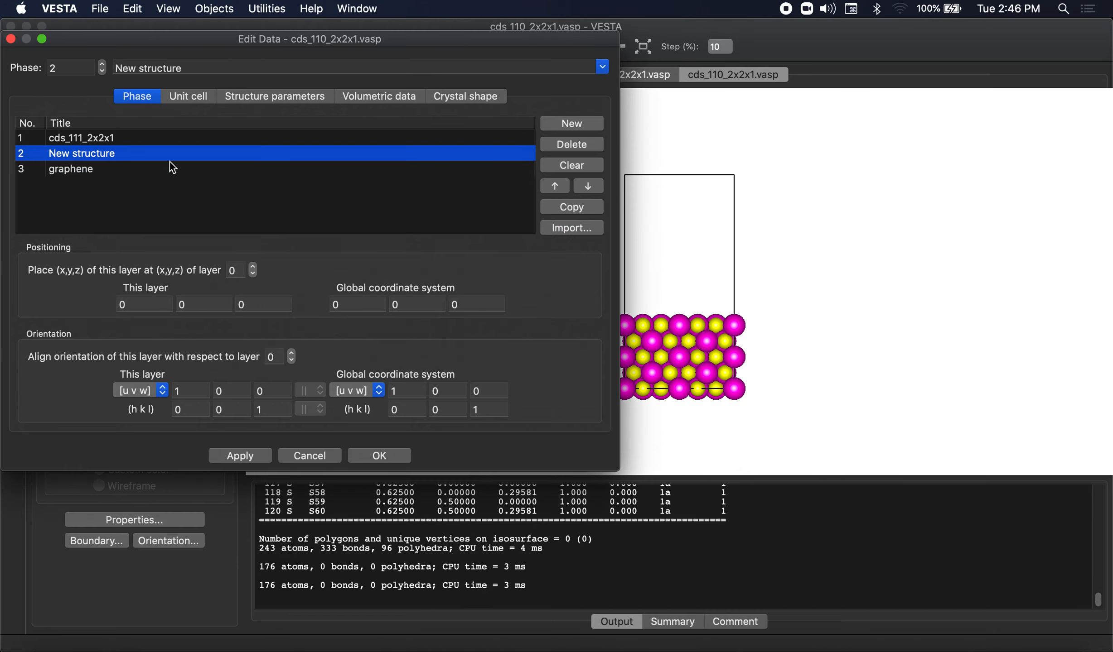
pyautogui.click(575, 151)
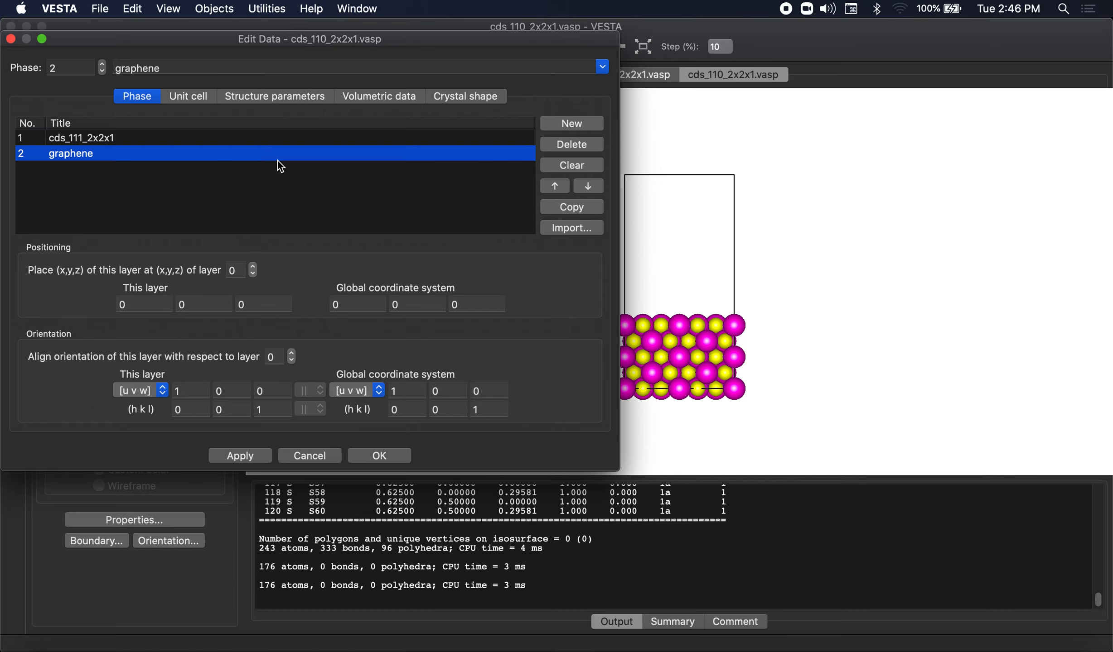
pyautogui.click(573, 148)
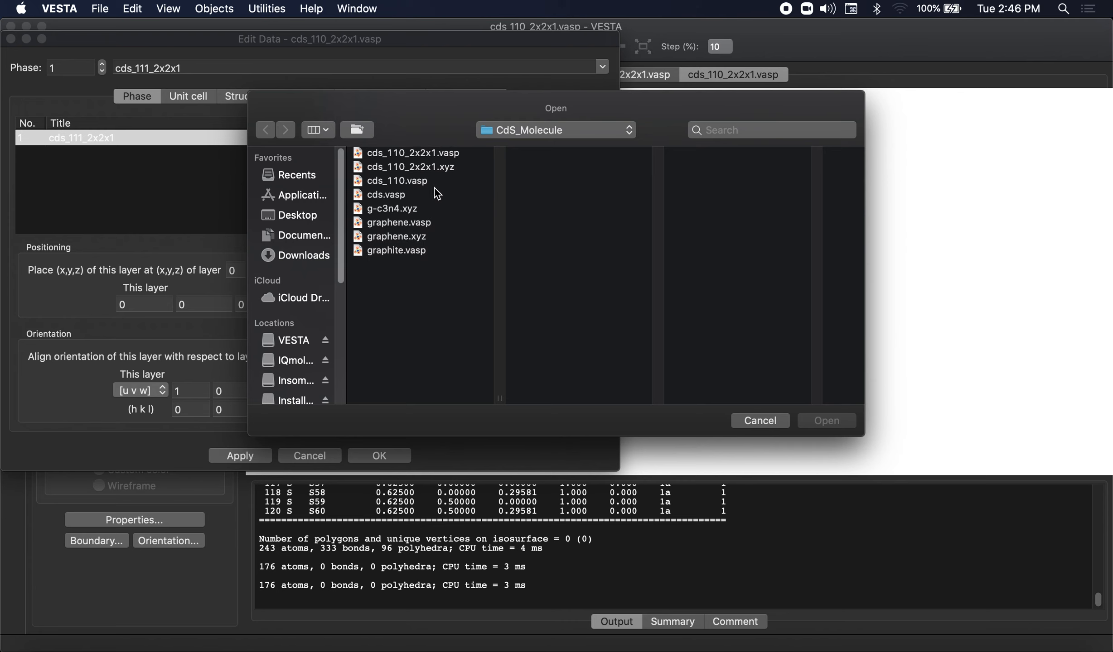
pyautogui.click(400, 209)
pyautogui.click(820, 421)
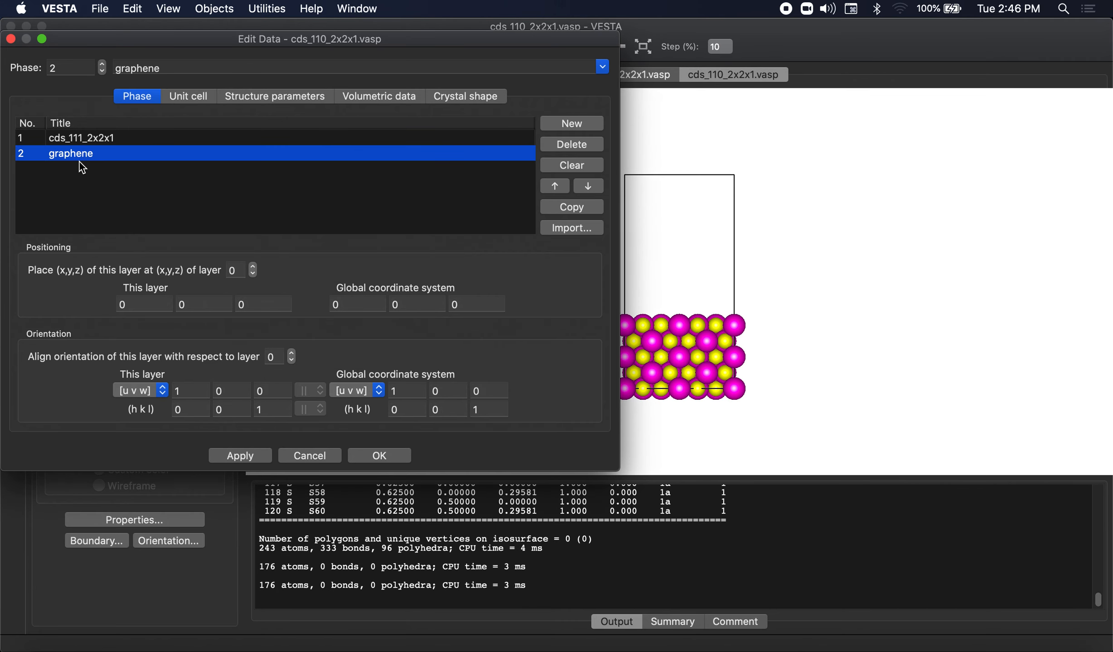
# Step: Switch to PyCharm and change the title line of g-c3n4.xyz to g-c3n4
pyautogui.click(397, 646)
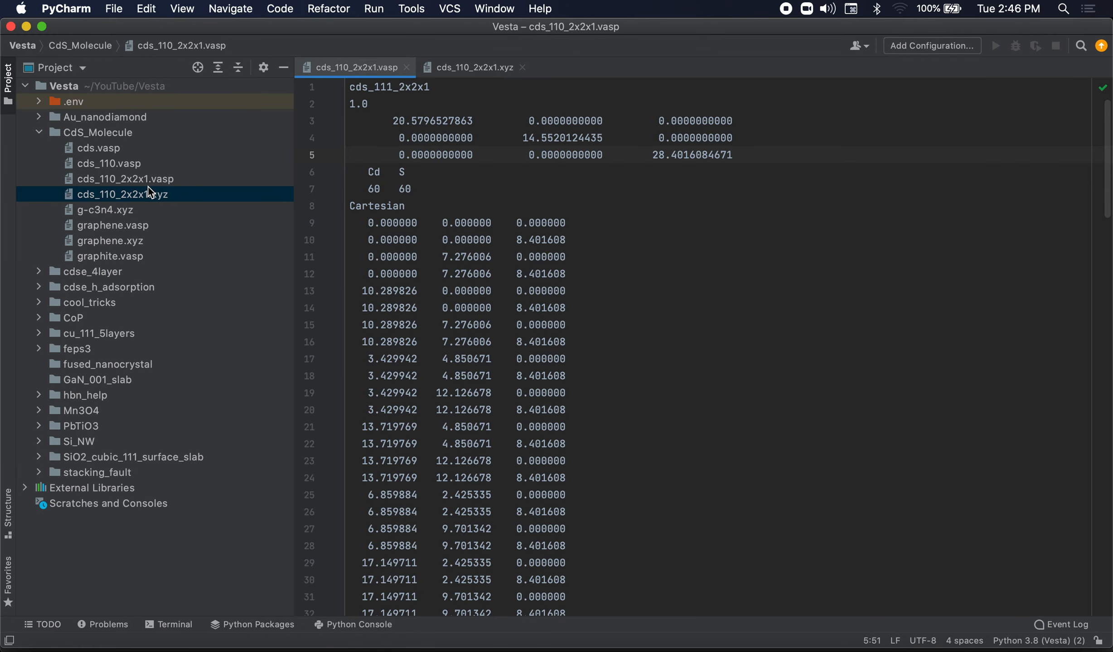
pyautogui.click(124, 212)
pyautogui.doubleClick(125, 212)
pyautogui.moveTo(398, 106); pyautogui.dragTo(346, 104)
pyautogui.write('g-c3n3')
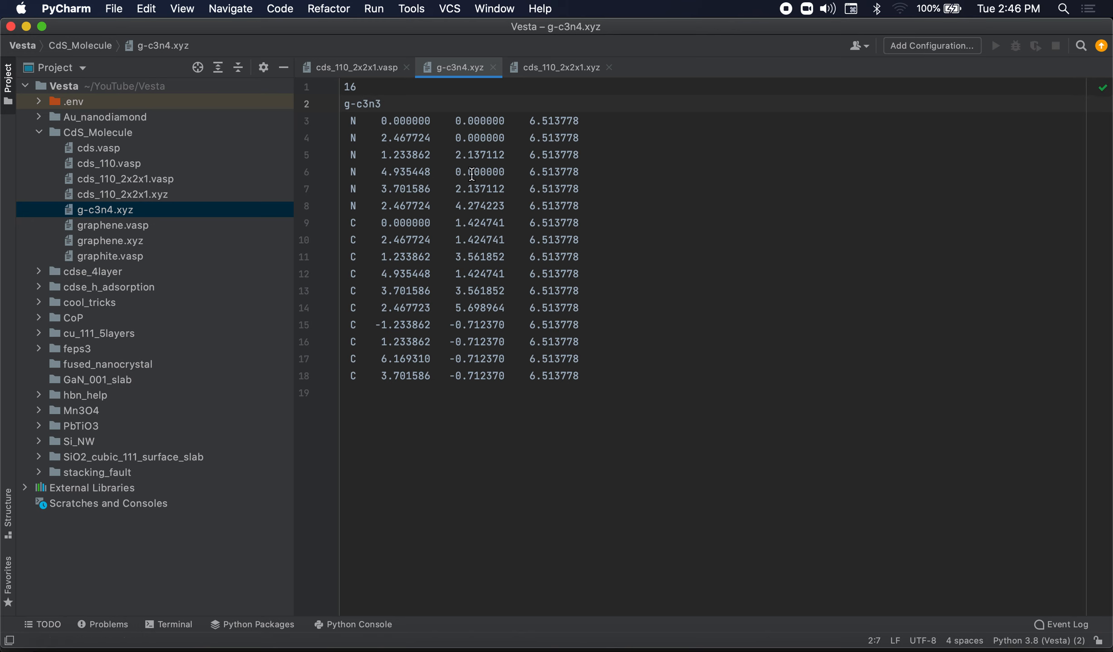
# Step: Back in VESTA, delete the graphene phase, import g-c3n4.xyz as the second phase and apply it
pyautogui.press('super+Tab')
pyautogui.press('super+Tab')
pyautogui.press('super+Tab')
pyautogui.click(561, 145)
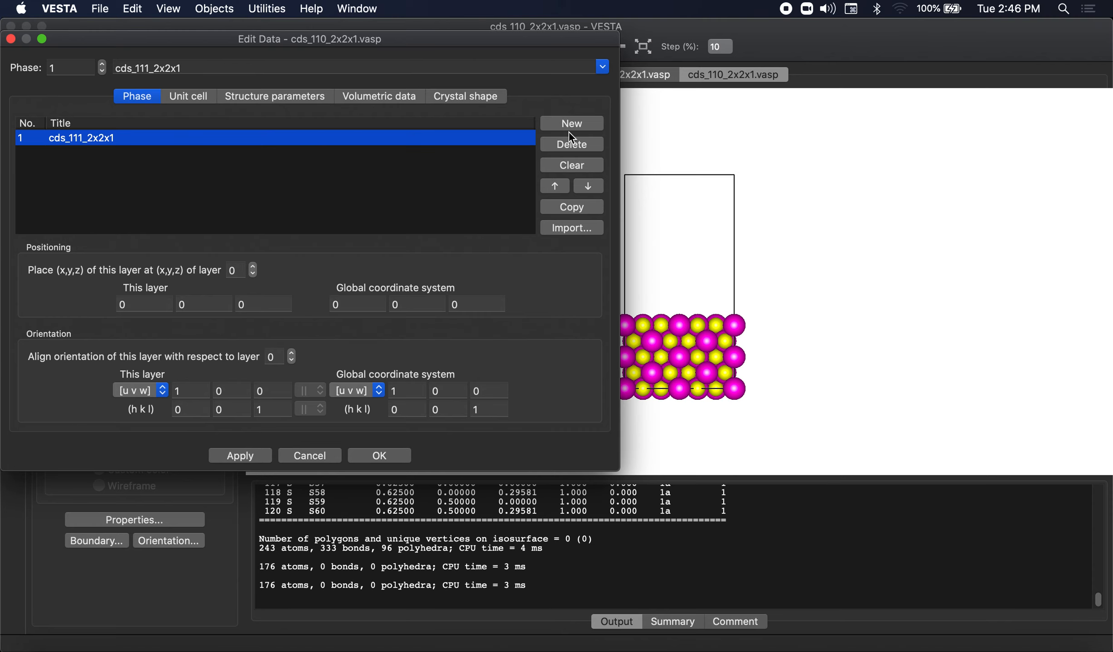
pyautogui.click(564, 232)
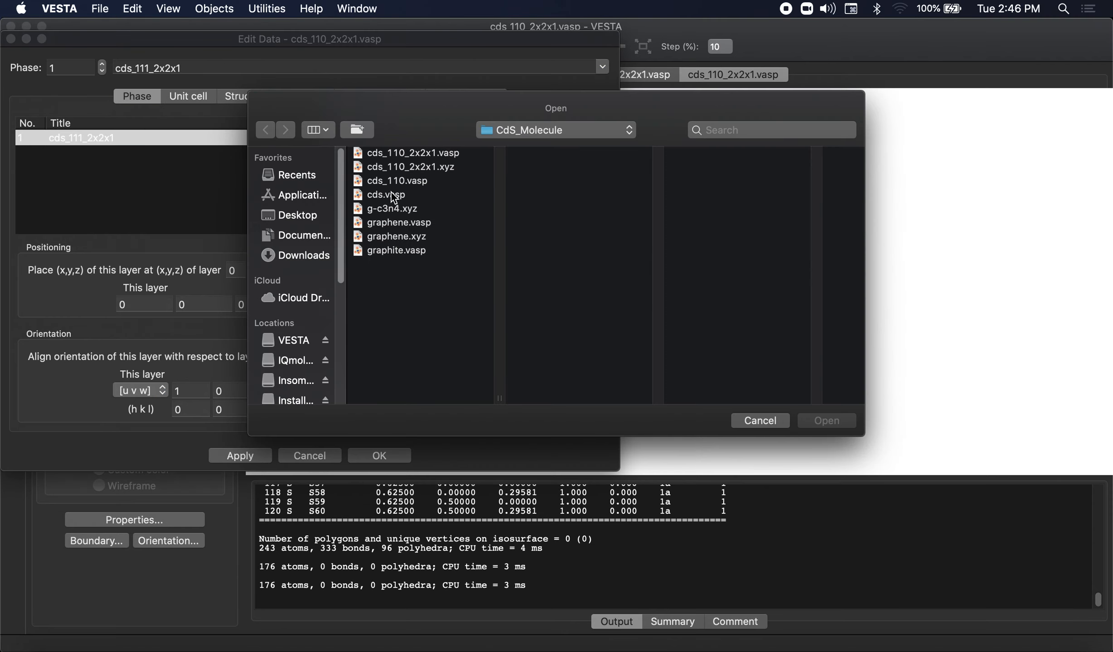
pyautogui.click(406, 208)
pyautogui.click(820, 422)
pyautogui.click(77, 156)
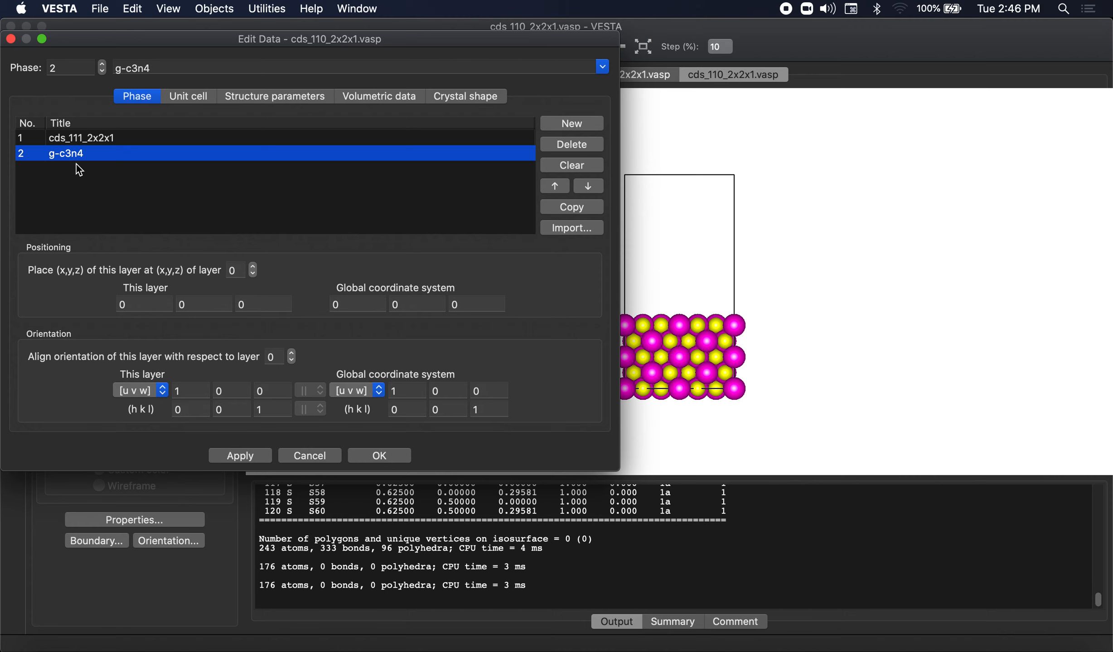
pyautogui.click(240, 456)
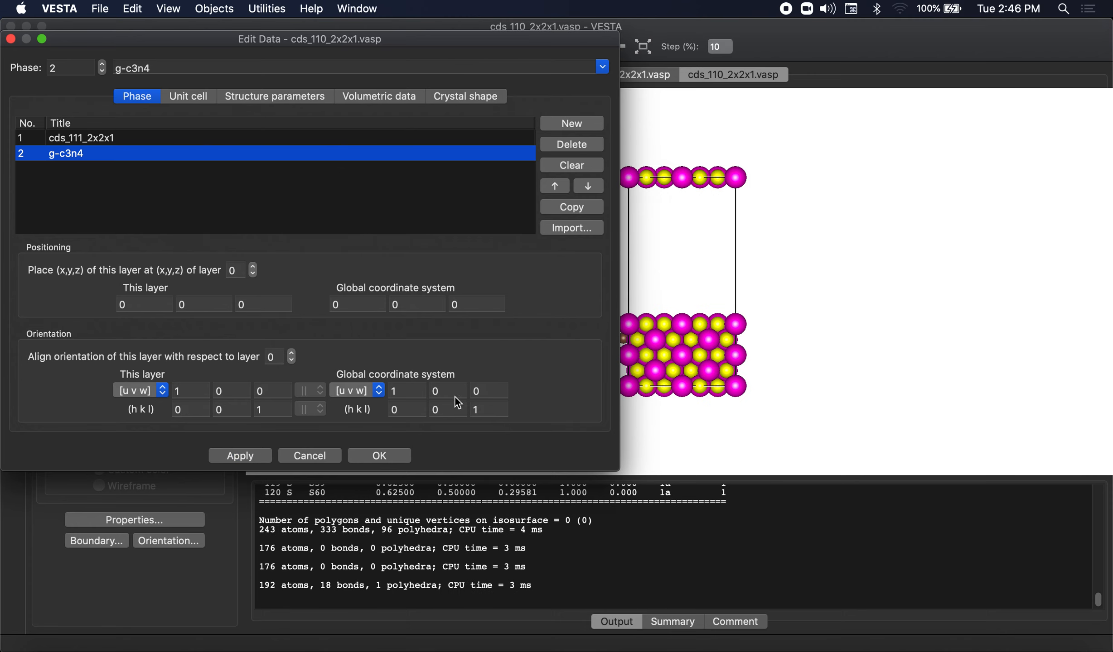
# Step: Set the g-c3n4 layer's z position in the global coordinate system to 5 and apply it
pyautogui.moveTo(469, 32); pyautogui.dragTo(345, 46)
pyautogui.scroll(5, 606, 323)
pyautogui.moveTo(588, 181); pyautogui.dragTo(755, 183)
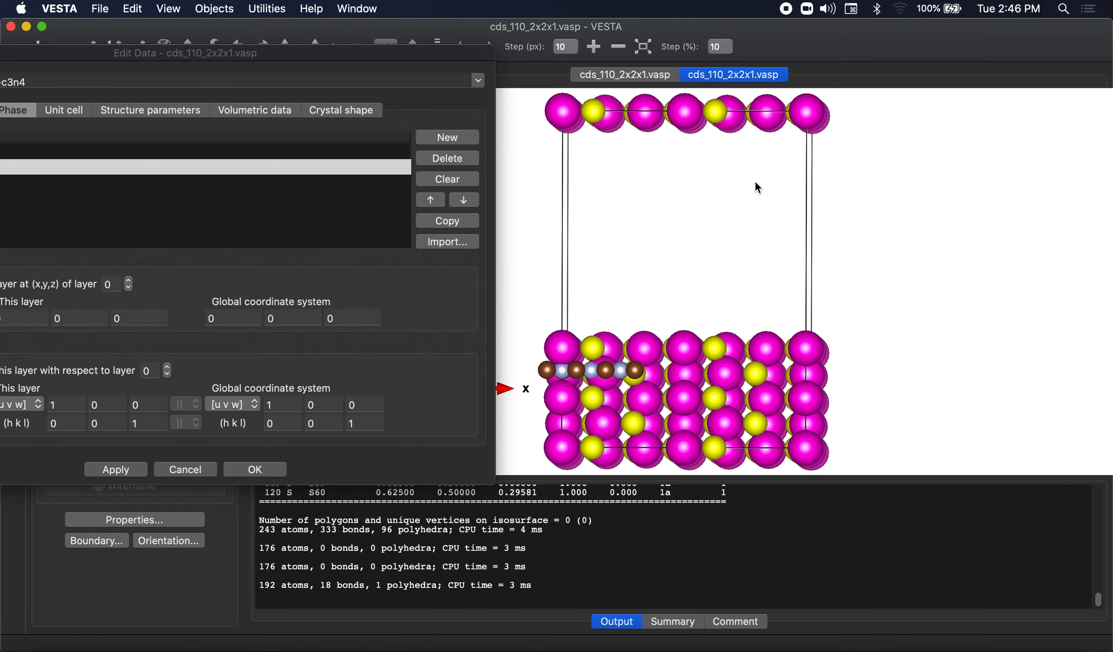
pyautogui.click(347, 70)
pyautogui.moveTo(292, 55); pyautogui.dragTo(475, 110)
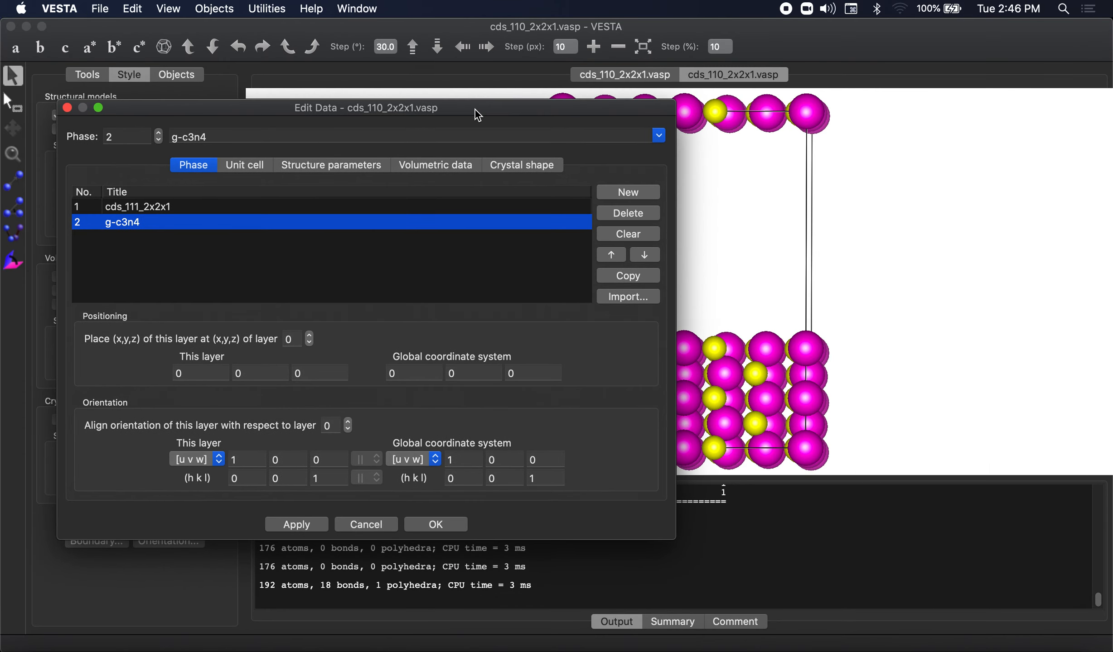
pyautogui.click(527, 369)
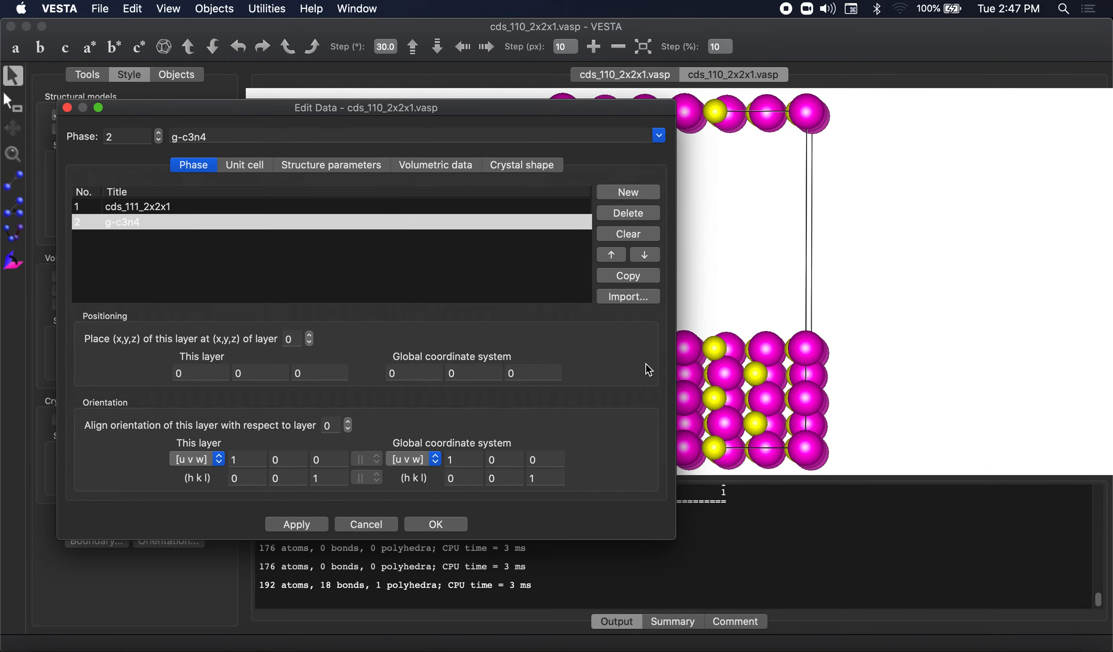
pyautogui.click(15, 131)
pyautogui.moveTo(730, 211); pyautogui.dragTo(897, 218)
pyautogui.click(535, 373)
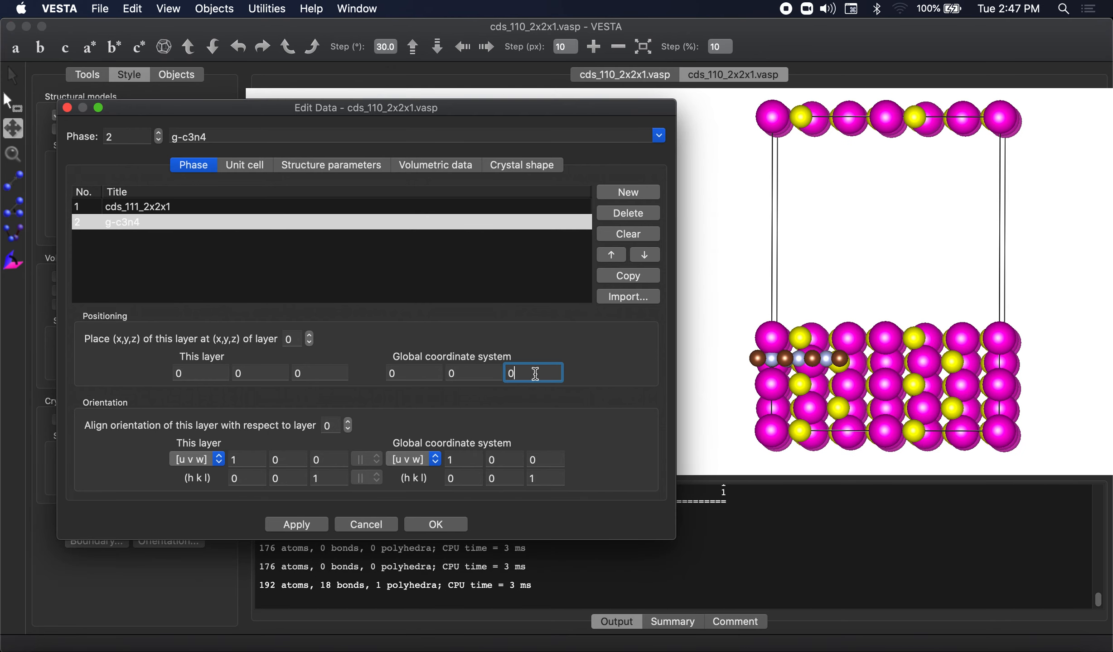
pyautogui.press('Tab')
pyautogui.click(296, 525)
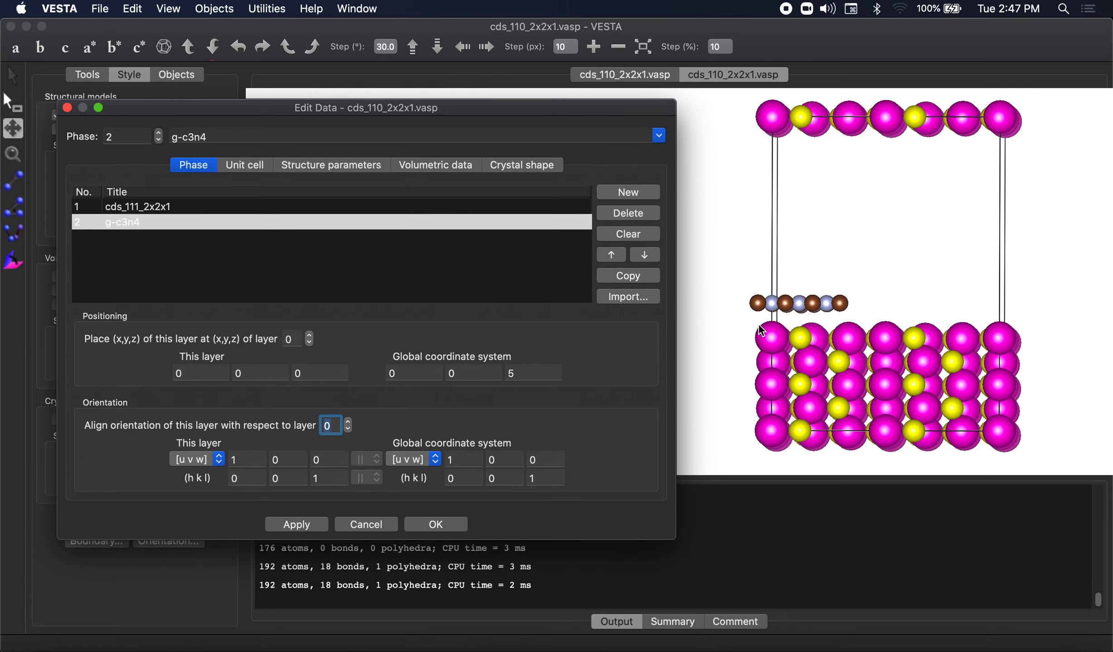
# Step: Compare the structure in ball-and-stick and space-filling styles, finishing in space-filling
pyautogui.moveTo(153, 107); pyautogui.dragTo(200, 103)
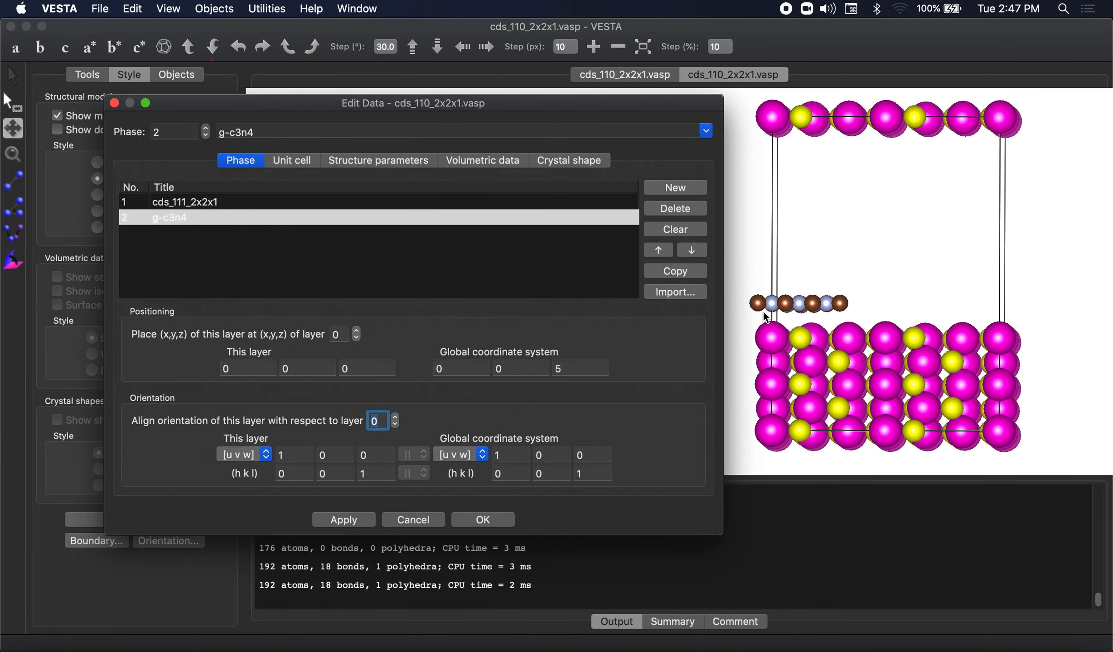
pyautogui.click(98, 163)
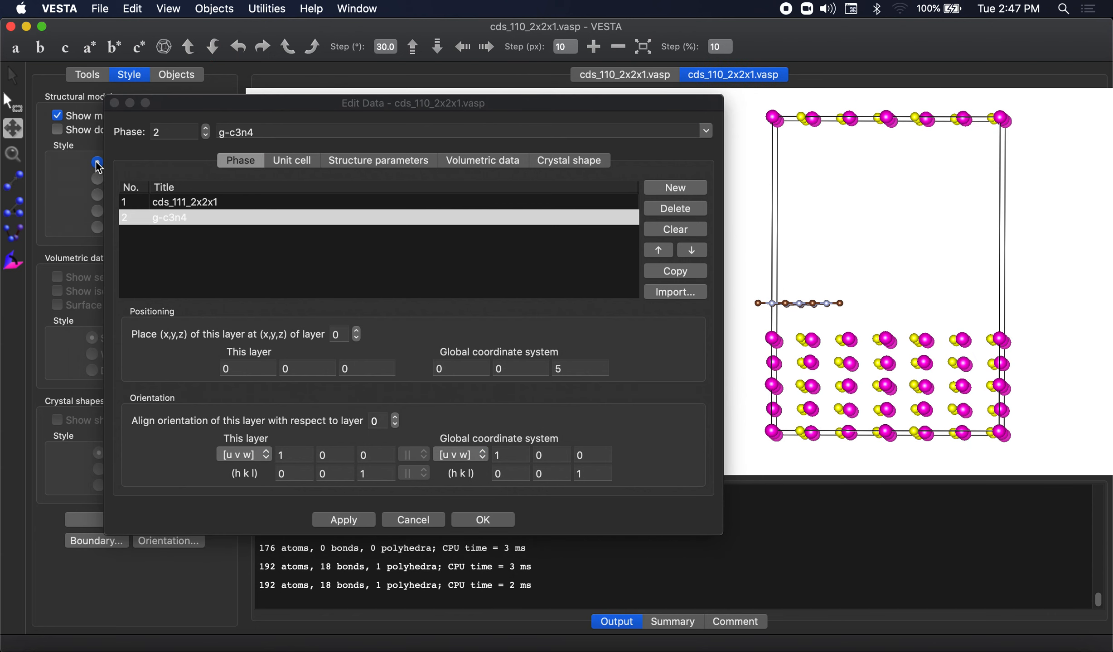
pyautogui.click(97, 179)
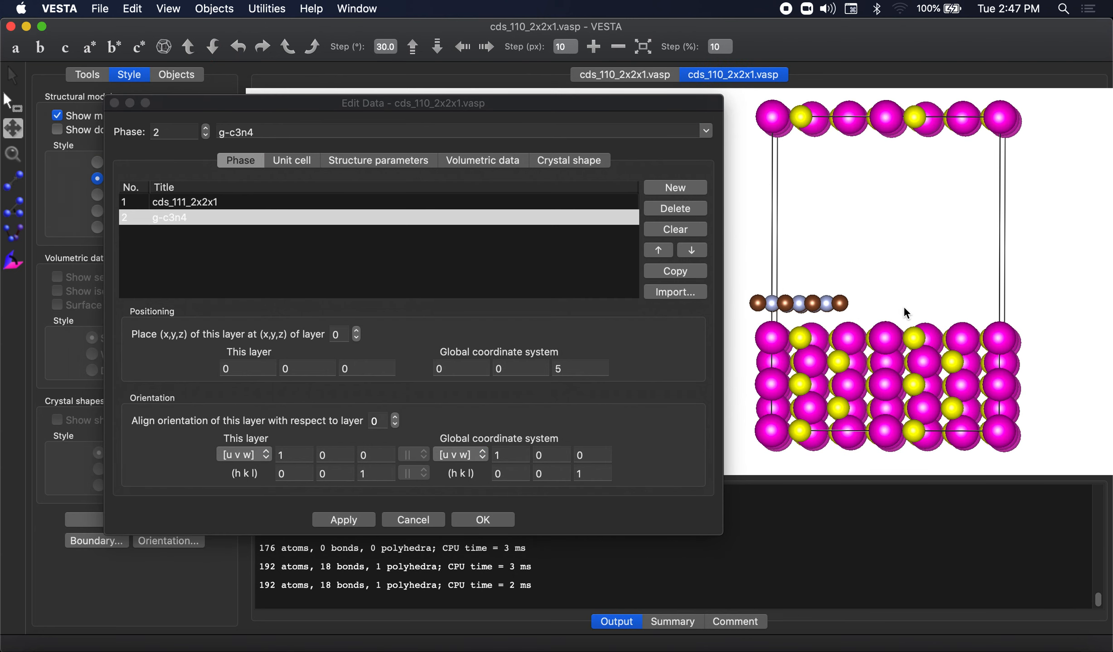
# Step: Set the g-c3n4 layer's global y and x positions to 5 each and apply them
pyautogui.click(519, 370)
pyautogui.write('5')
pyautogui.moveTo(539, 107); pyautogui.dragTo(504, 98)
pyautogui.click(320, 514)
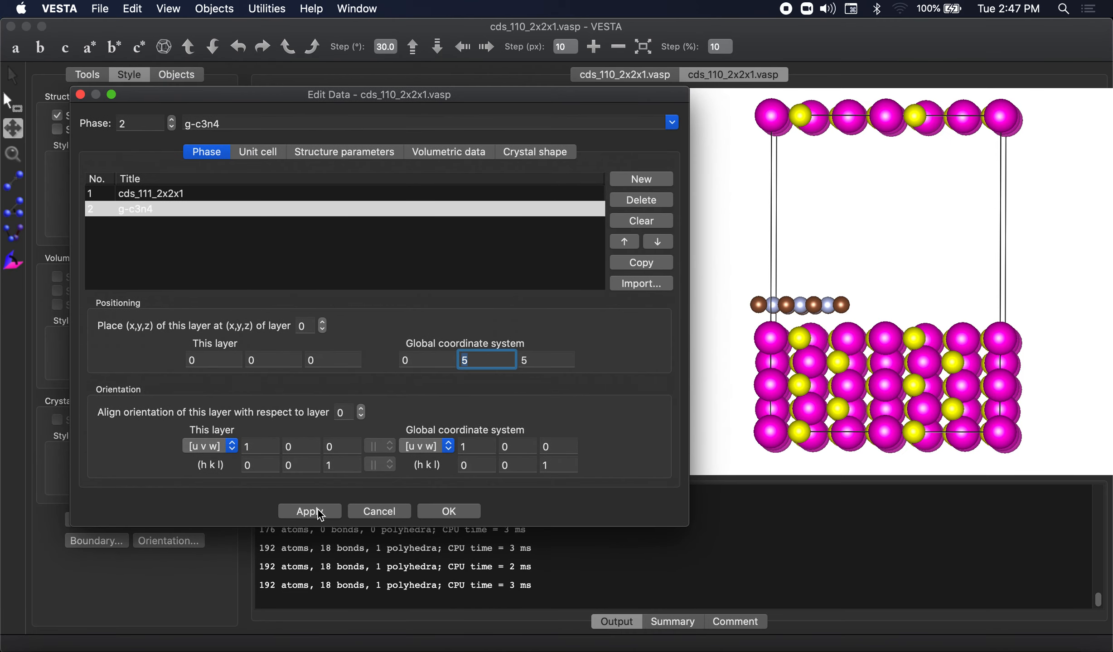
pyautogui.moveTo(763, 246)
pyautogui.mouseDown()
pyautogui.moveTo(810, 246)
pyautogui.moveTo(778, 253)
pyautogui.mouseUp()
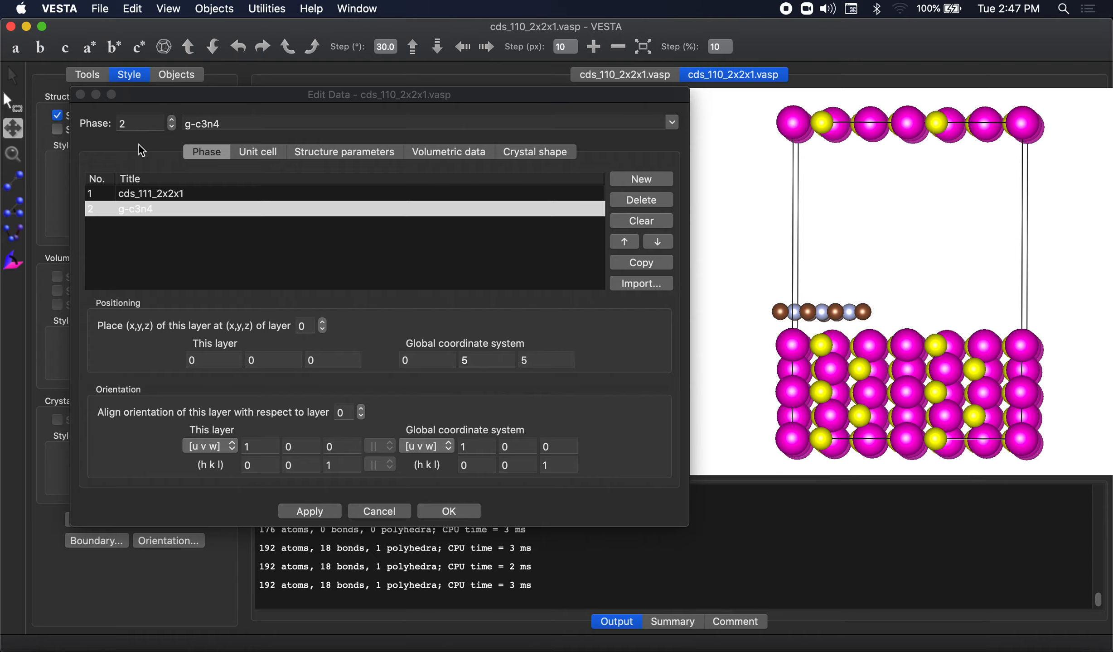
pyautogui.doubleClick(416, 361)
pyautogui.write('5')
pyautogui.click(309, 512)
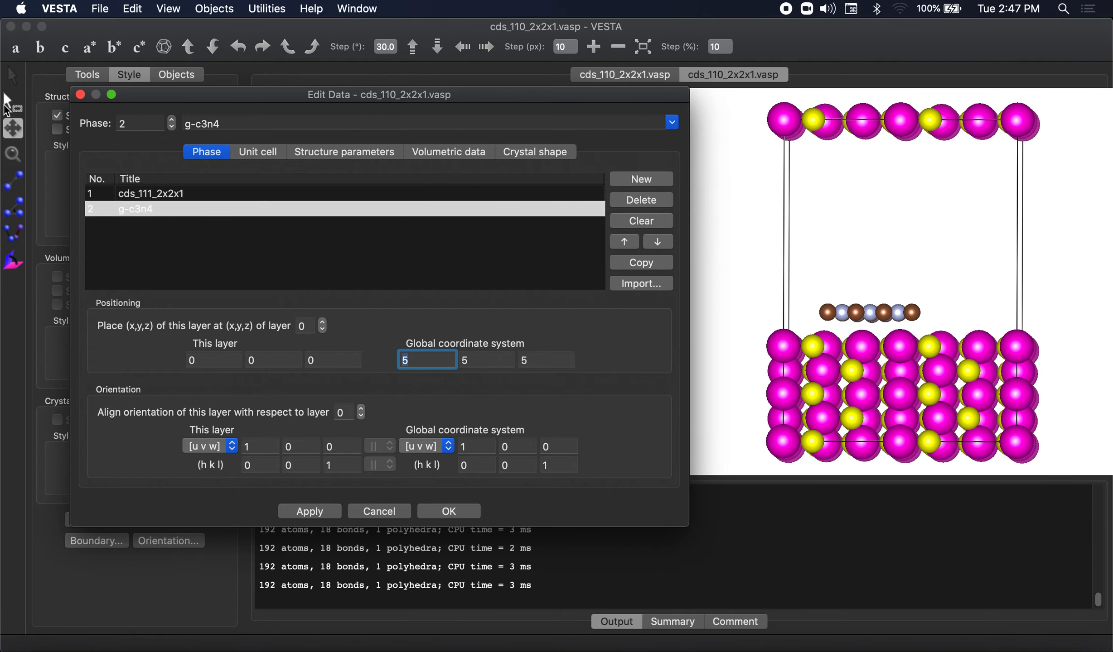
# Step: Examine the molecule's placement above the slab from oblique angles and along the a and b axes, with the slab upright
pyautogui.click(12, 75)
pyautogui.moveTo(853, 259); pyautogui.dragTo(800, 292)
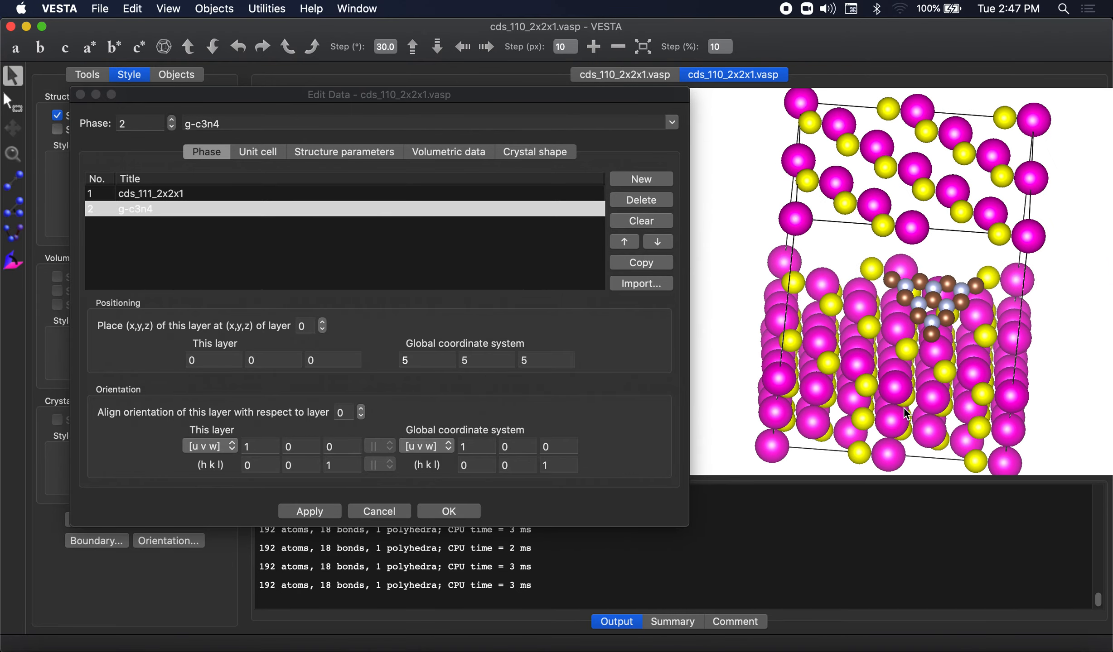
pyautogui.moveTo(892, 390); pyautogui.dragTo(921, 306)
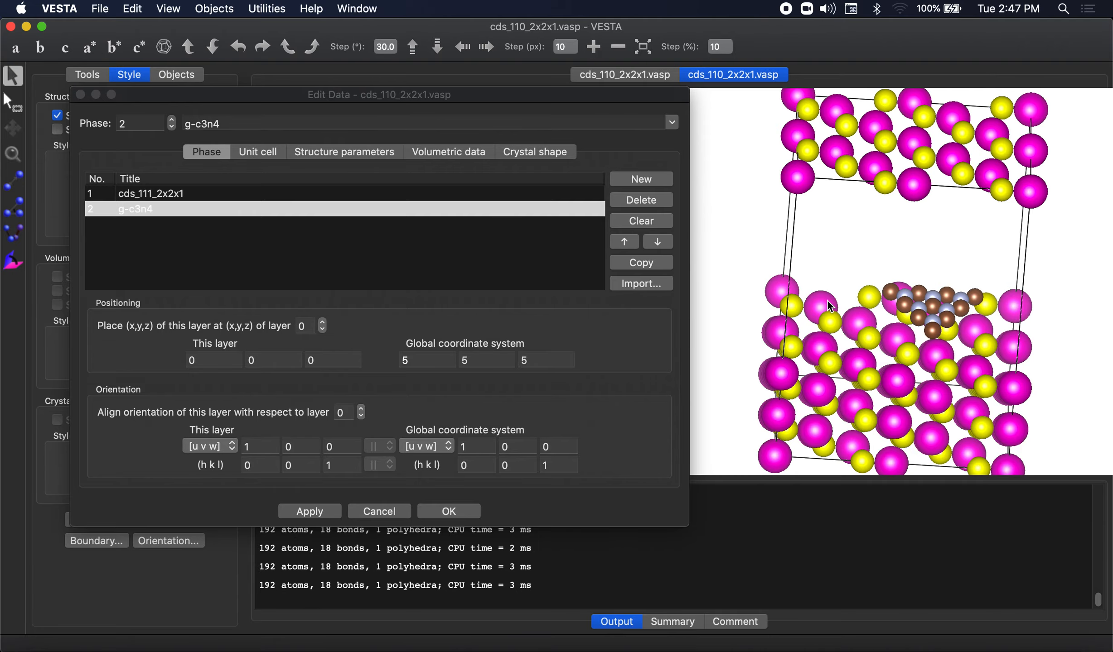
pyautogui.moveTo(843, 301); pyautogui.dragTo(947, 215)
pyautogui.click(14, 50)
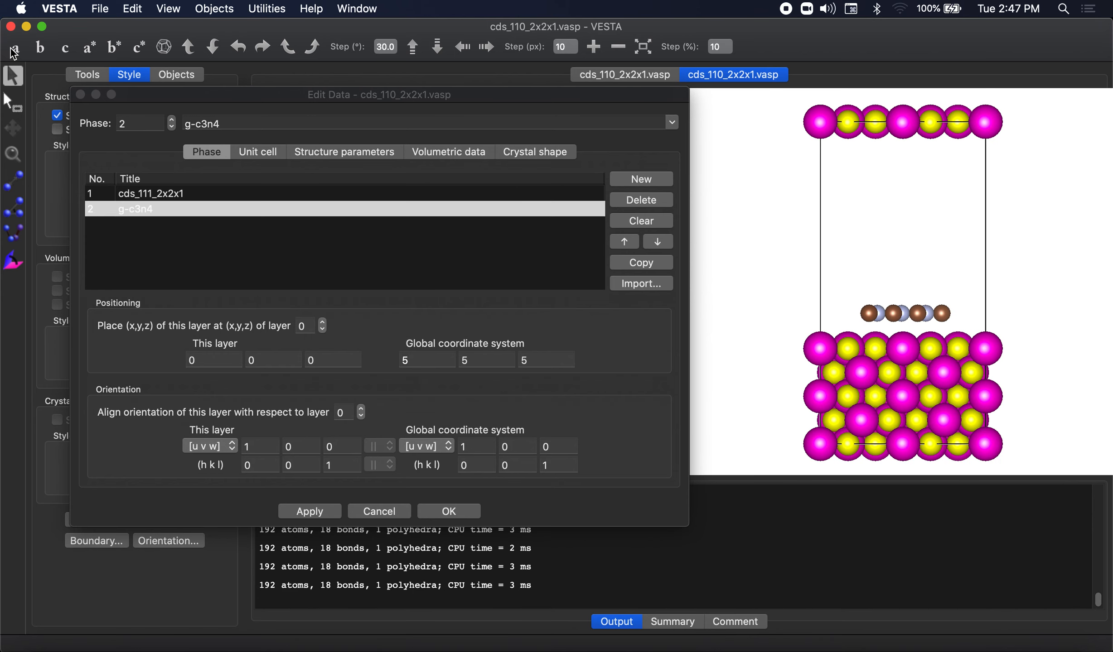
pyautogui.click(40, 51)
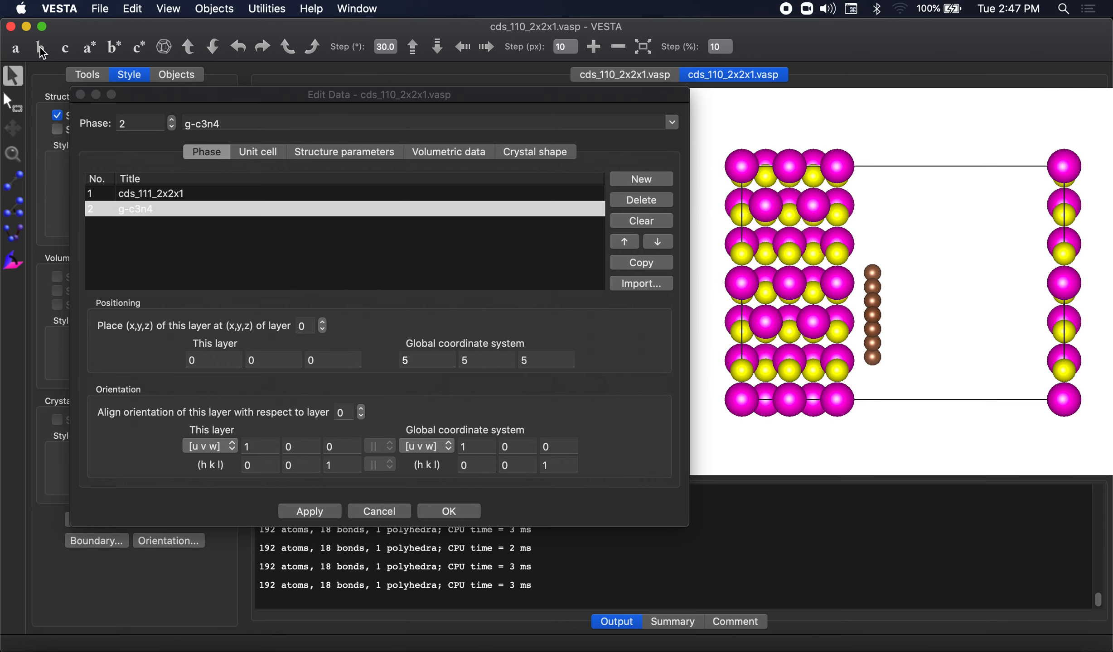
pyautogui.click(312, 46)
pyautogui.click(312, 46)
pyautogui.click(312, 45)
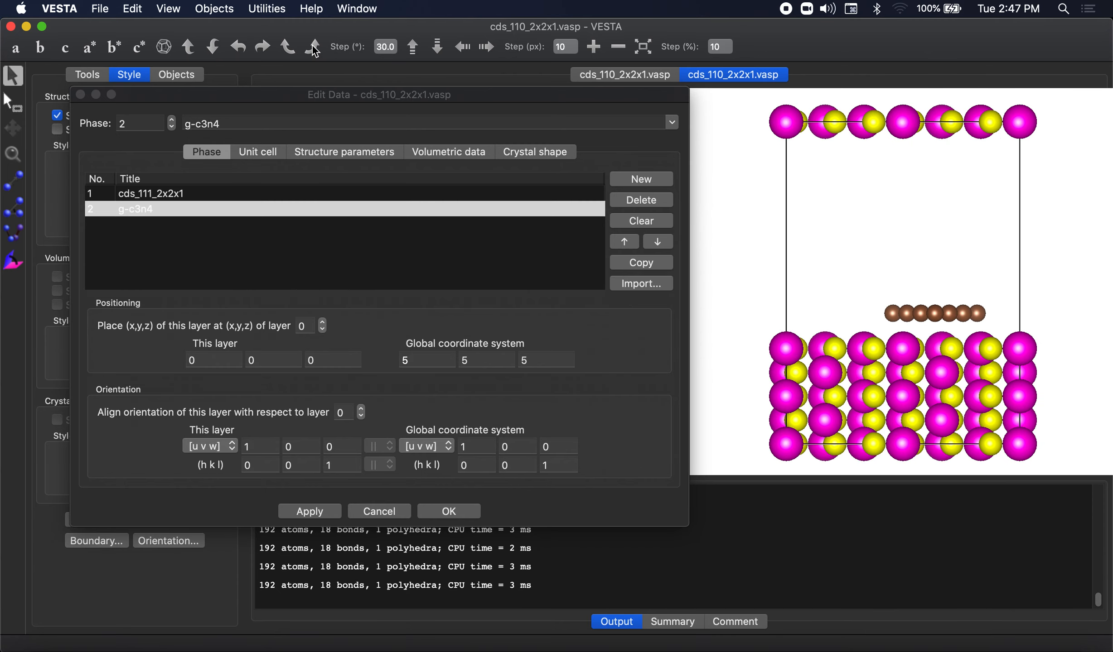
# Step: Set the g-c3n4 layer's global x position to 7.5 with y at 5, and confirm the phase edits
pyautogui.click(482, 360)
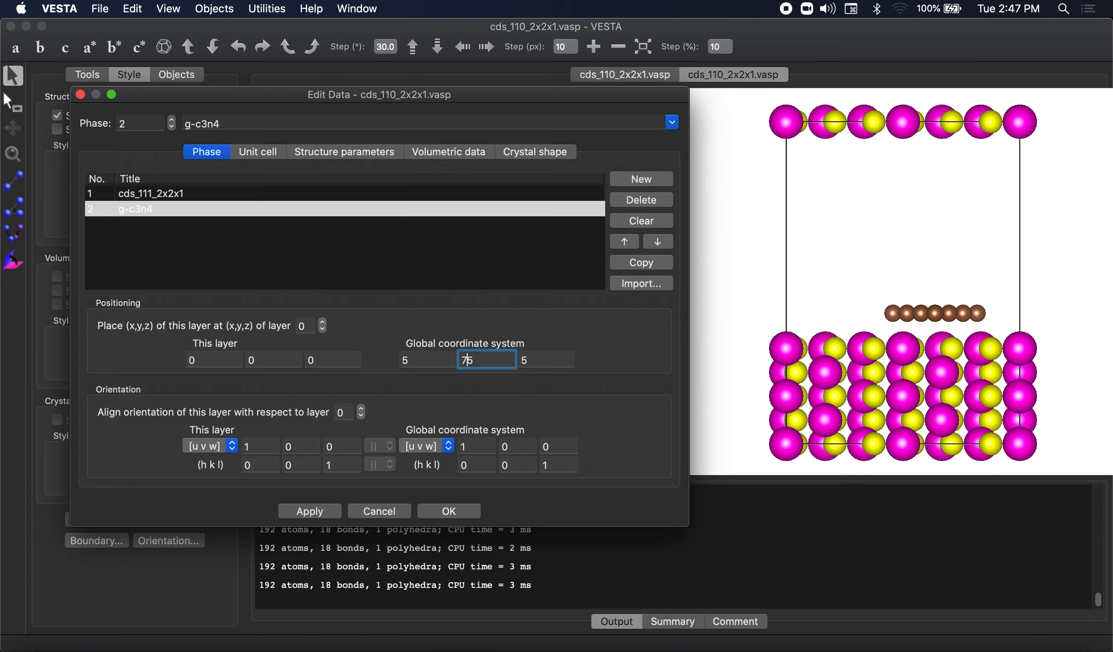
pyautogui.press('Tab')
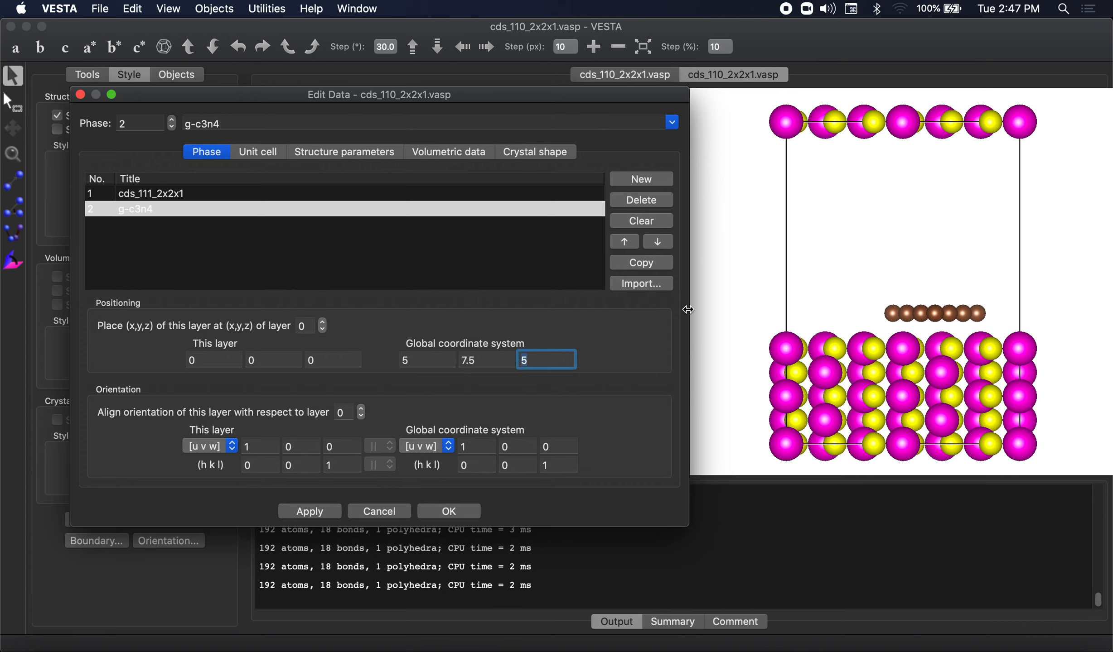
pyautogui.click(433, 362)
pyautogui.write('5')
pyautogui.moveTo(486, 364); pyautogui.dragTo(399, 363)
pyautogui.write('5')
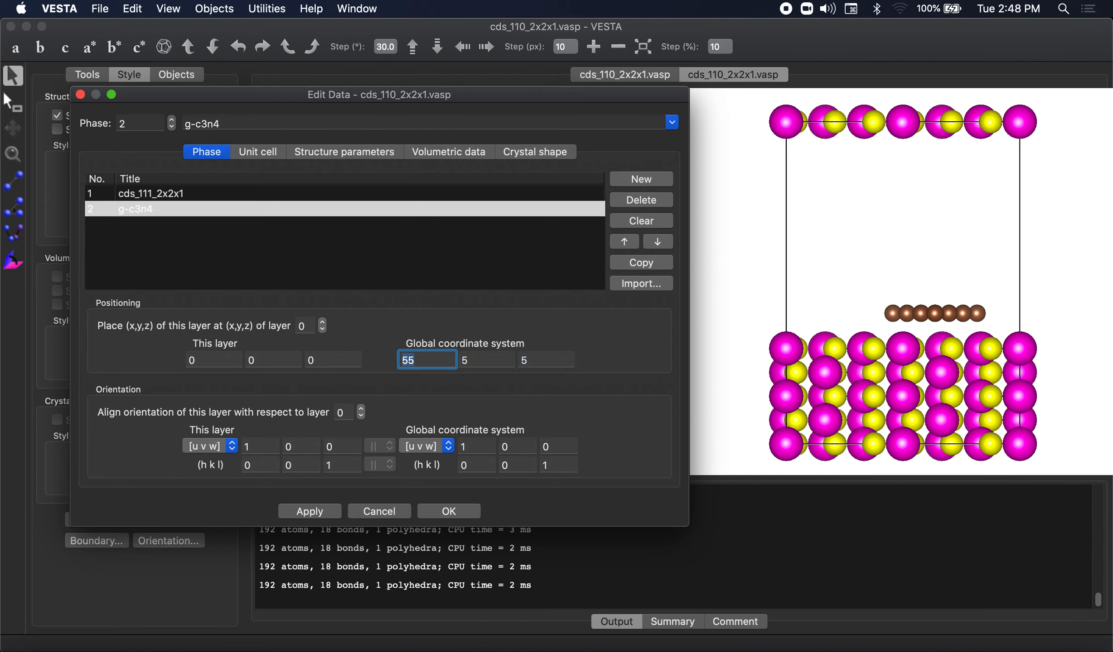
pyautogui.click(316, 513)
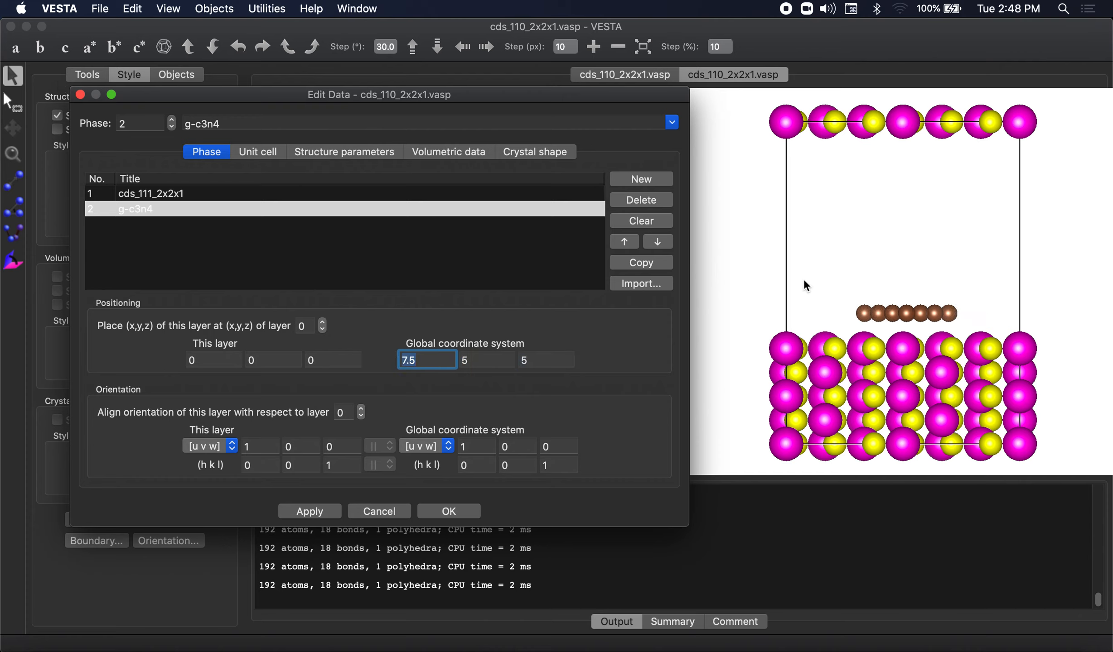
pyautogui.moveTo(745, 238); pyautogui.dragTo(889, 225)
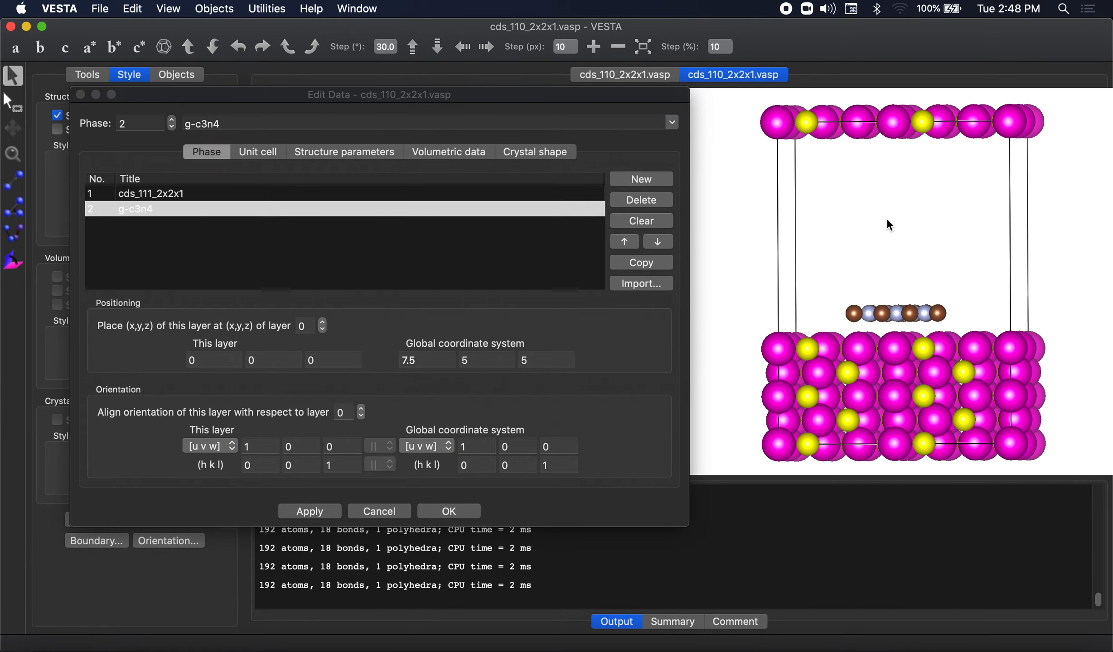
pyautogui.click(449, 512)
# Step: View the slab along the a axis and delete the repeated atom layer at the cell's upper c boundary
pyautogui.click(16, 49)
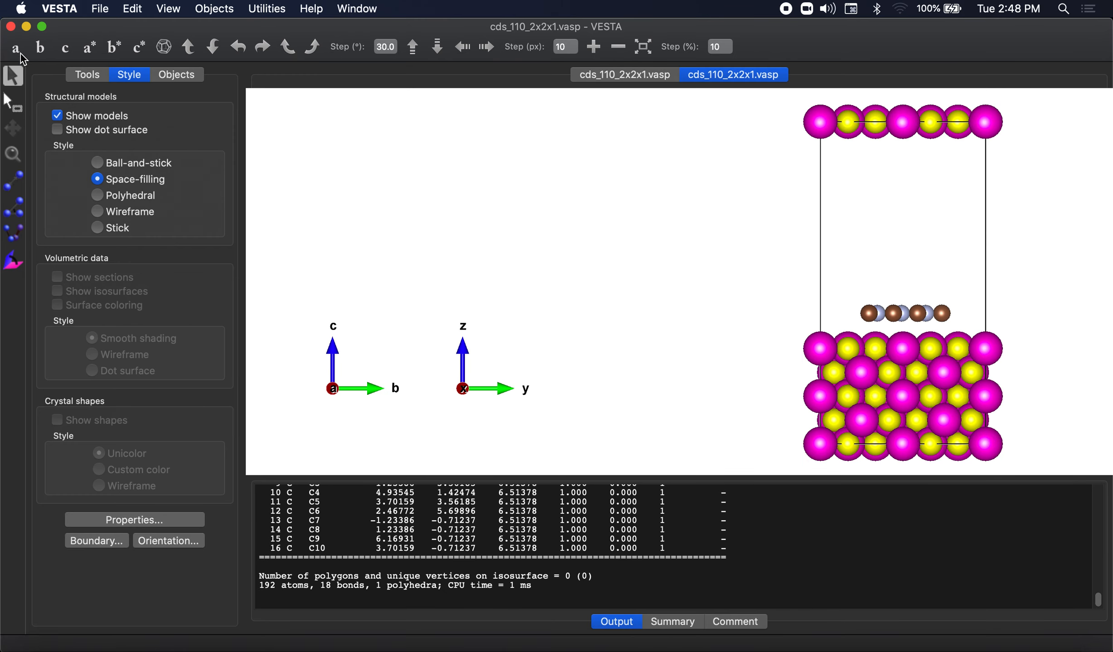
pyautogui.click(13, 102)
pyautogui.moveTo(701, 184); pyautogui.dragTo(952, 146)
pyautogui.press('Delete')
# Step: View along the c axis in ball-and-stick style and delete the duplicate atoms on the cell's far a and b edges
pyautogui.click(65, 48)
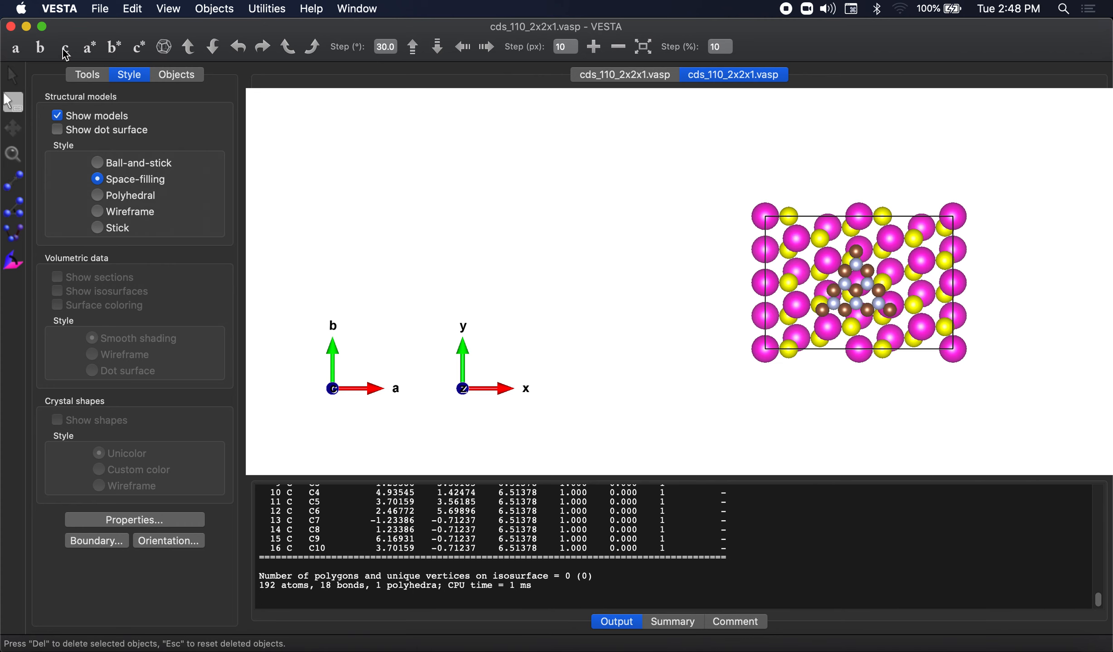
pyautogui.click(120, 163)
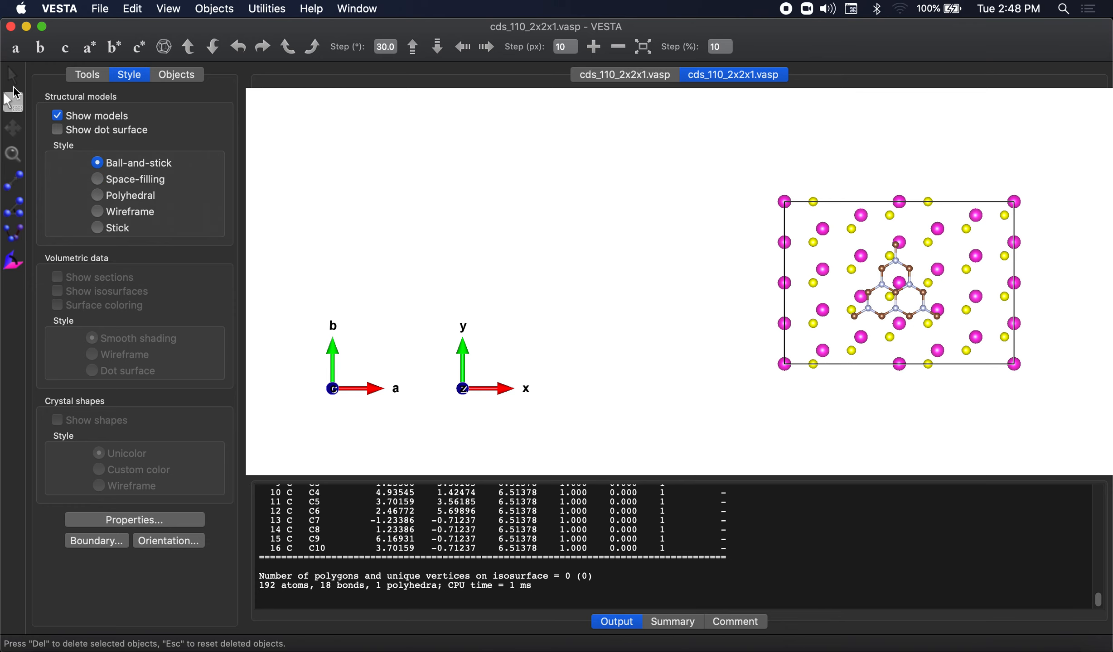
pyautogui.moveTo(675, 140); pyautogui.dragTo(1014, 389)
pyautogui.press('Delete')
pyautogui.press('Delete')
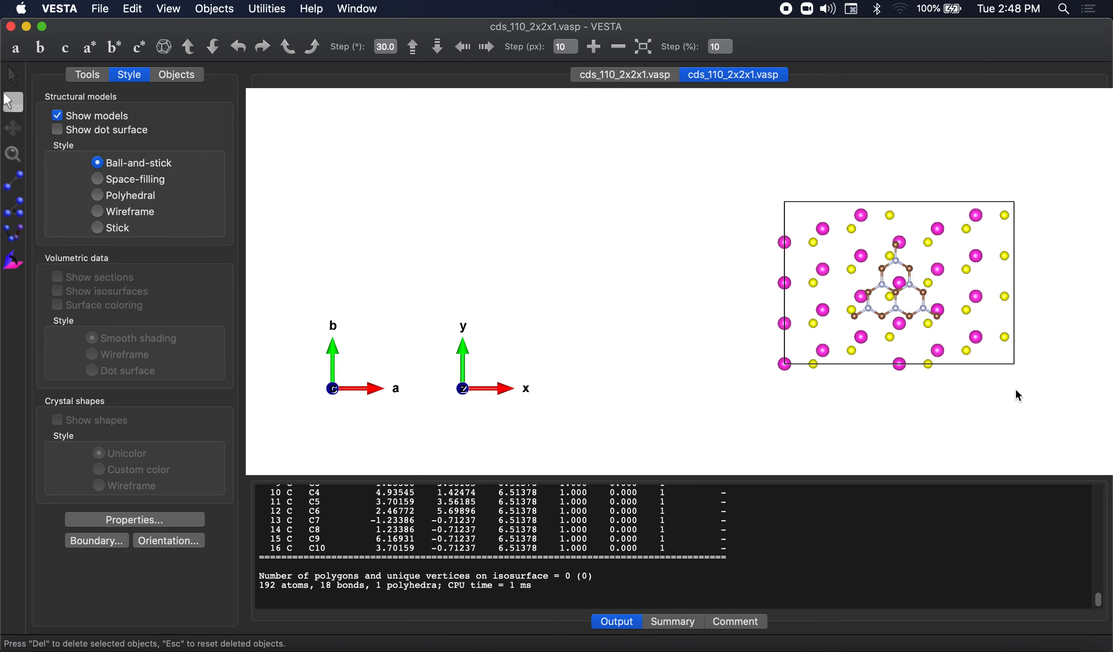
# Step: Export the combined structure to the CdS_Molecule folder as an XYZ file named cds_110_2x2x1_g-c3n4
pyautogui.click(99, 9)
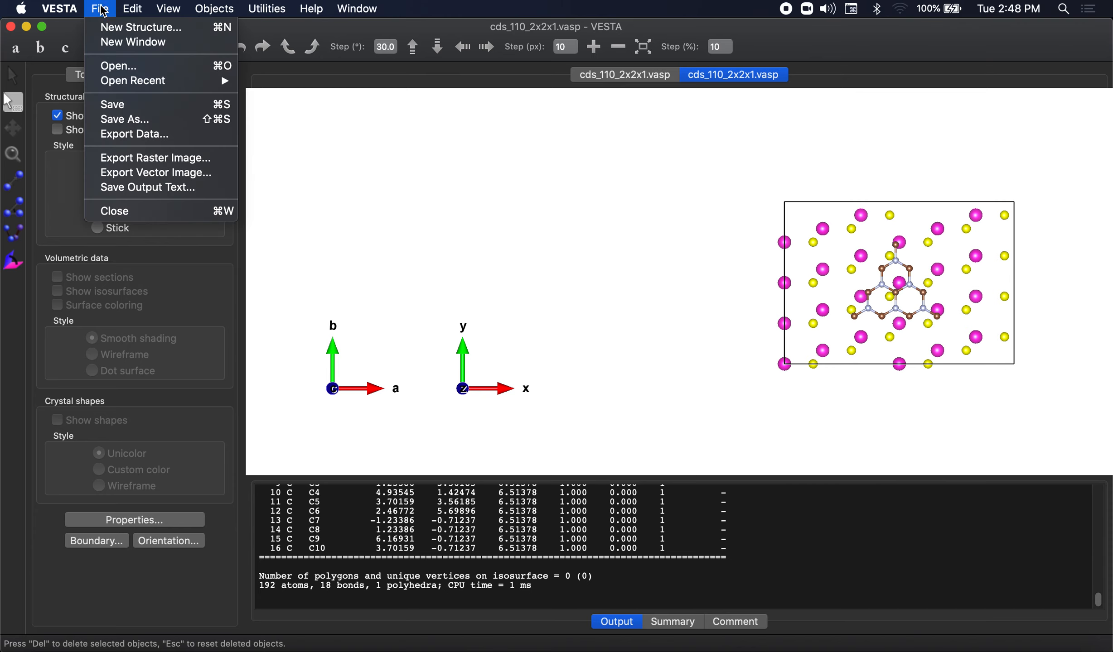
pyautogui.click(116, 136)
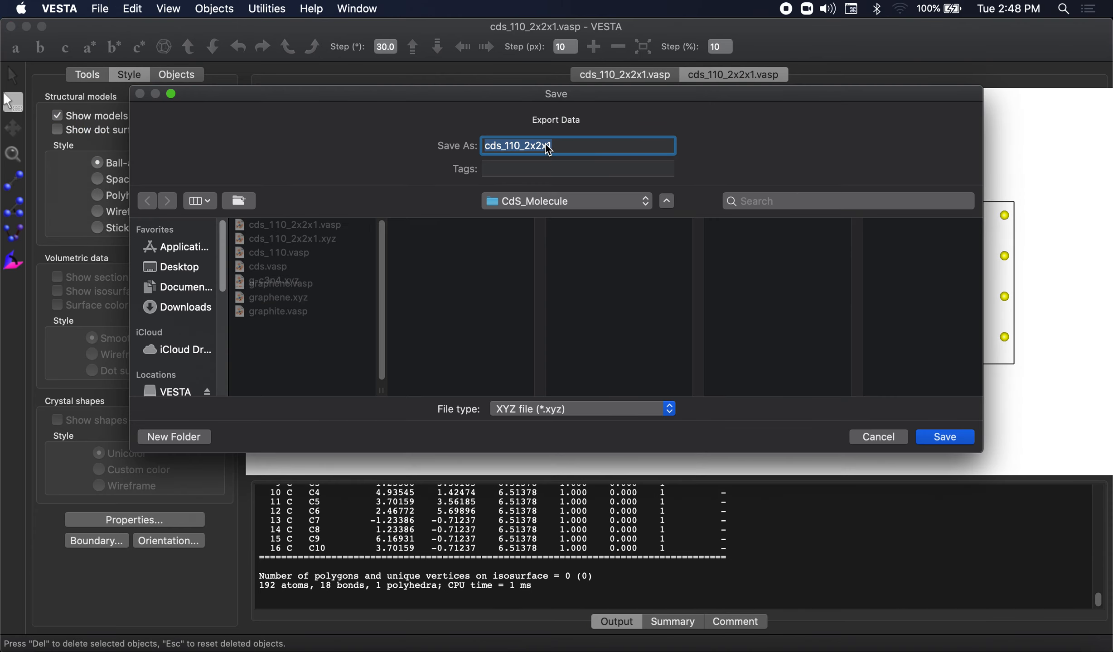
pyautogui.click(569, 145)
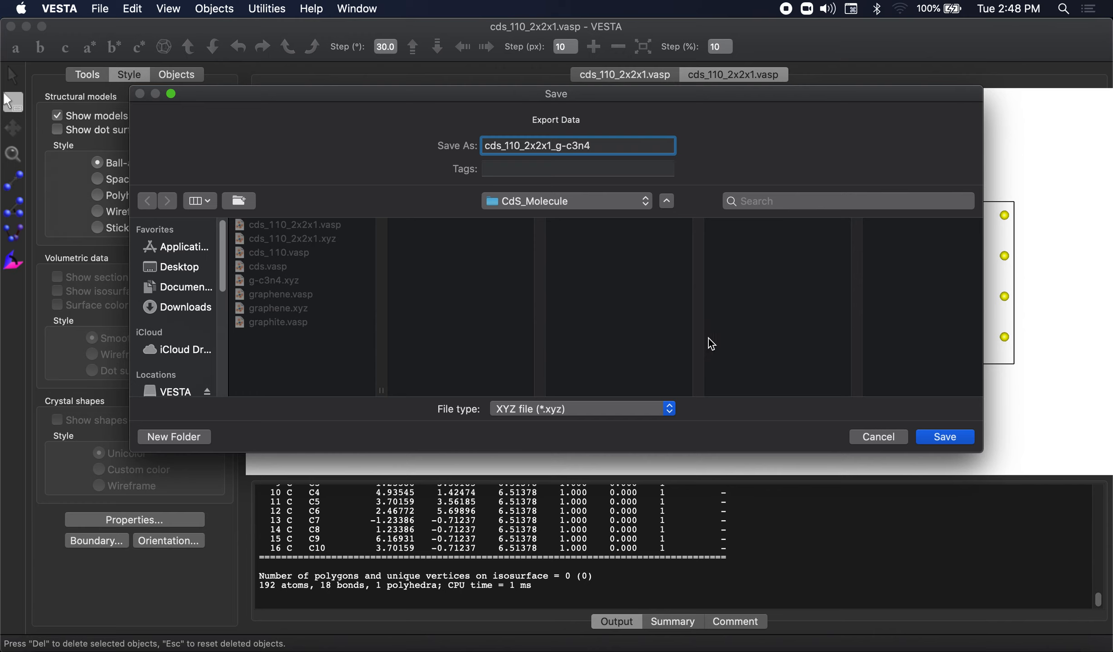
pyautogui.click(945, 437)
pyautogui.click(598, 247)
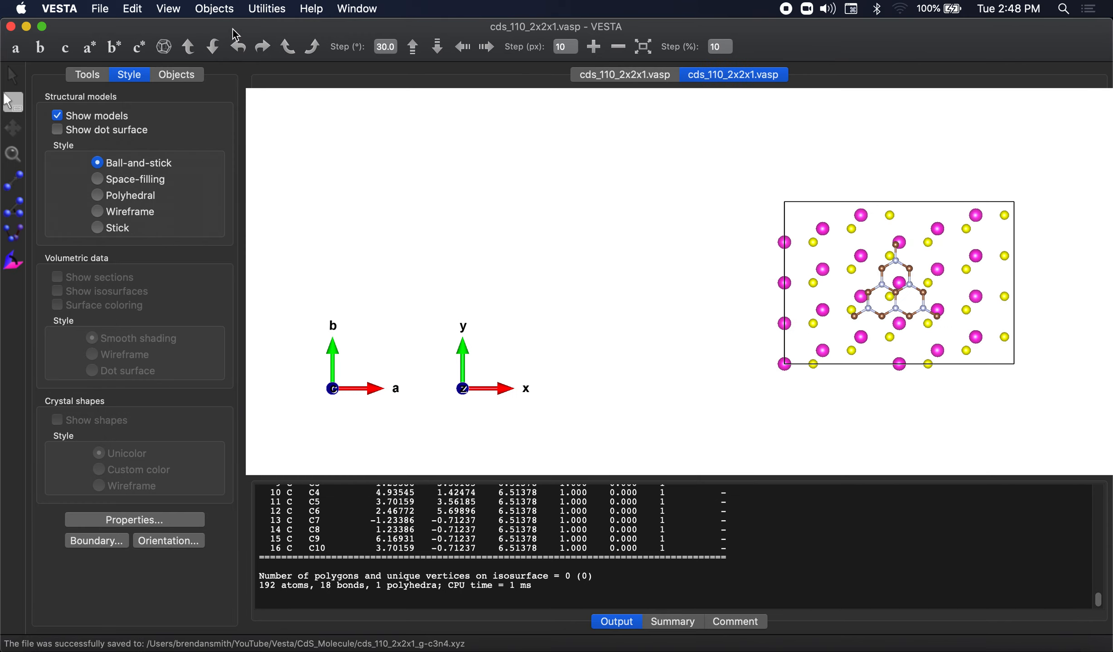
# Step: Export the structure as VASP file cds_110_2x2x1_g-c3n4 with Cartesian coordinates and the current unit cell
pyautogui.click(101, 9)
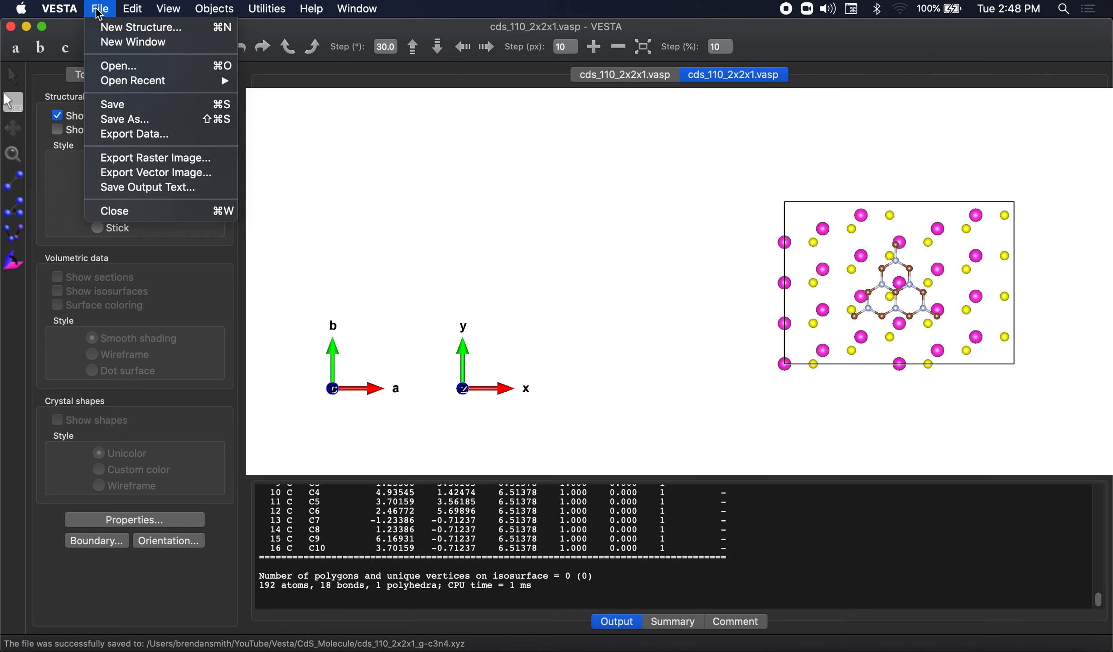
pyautogui.click(135, 134)
pyautogui.click(347, 230)
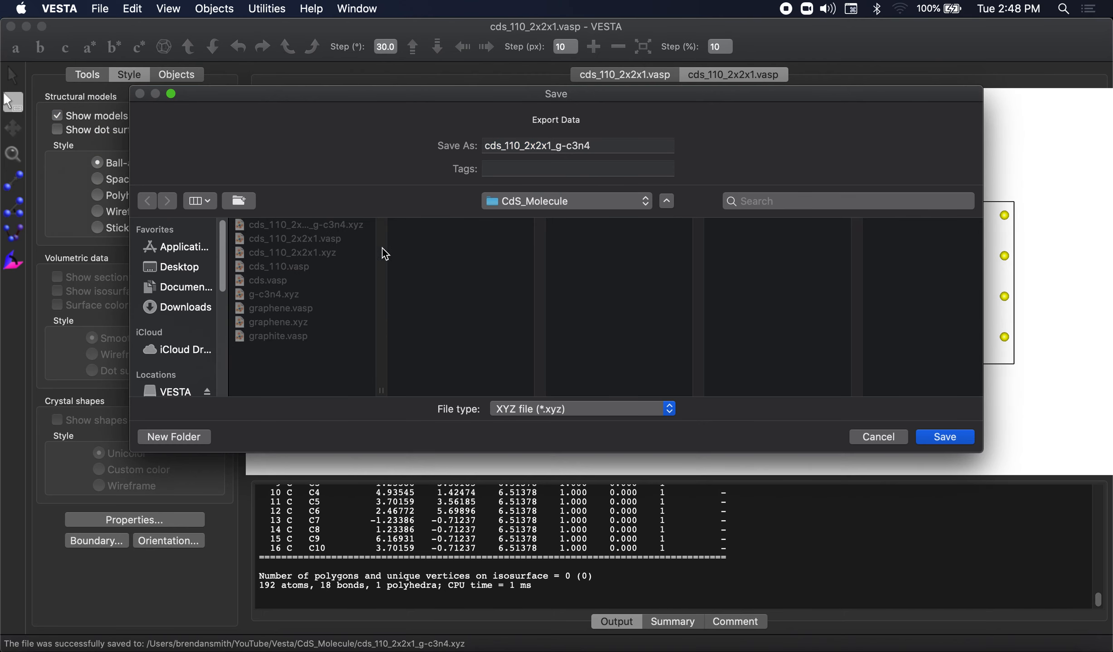
pyautogui.click(526, 405)
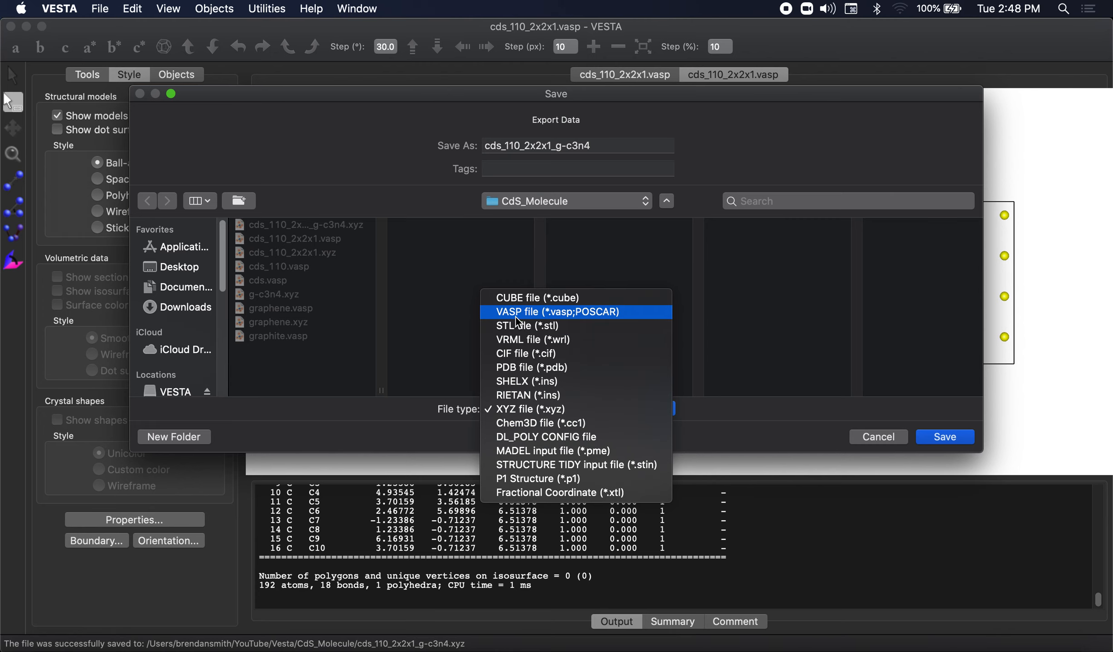
pyautogui.click(1023, 476)
pyautogui.click(944, 438)
pyautogui.click(290, 183)
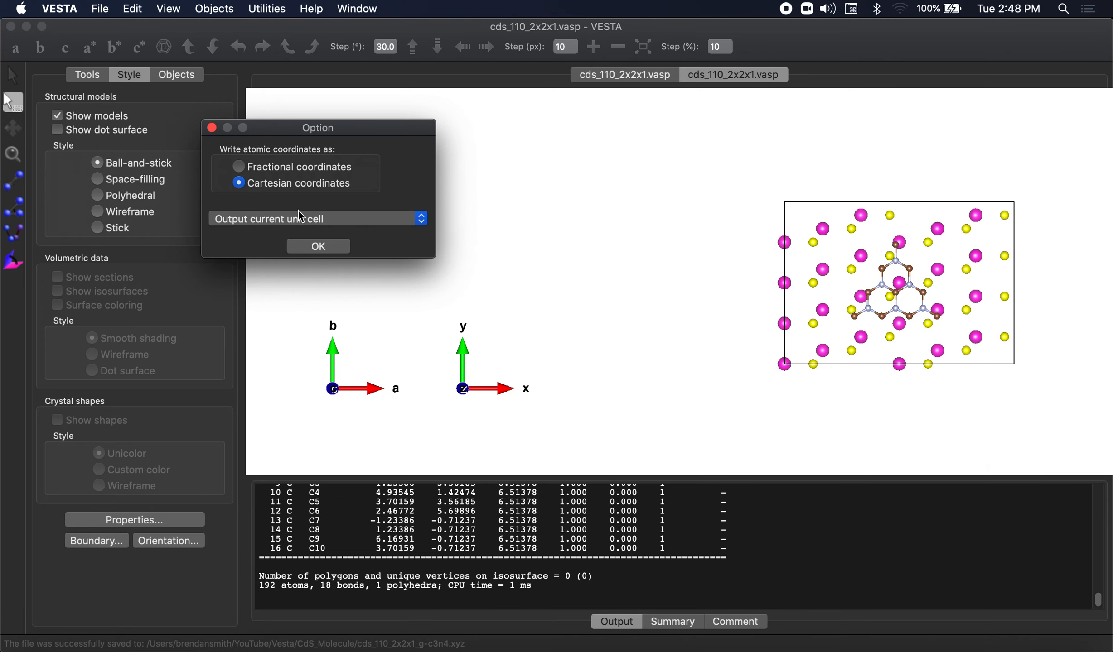
pyautogui.click(319, 247)
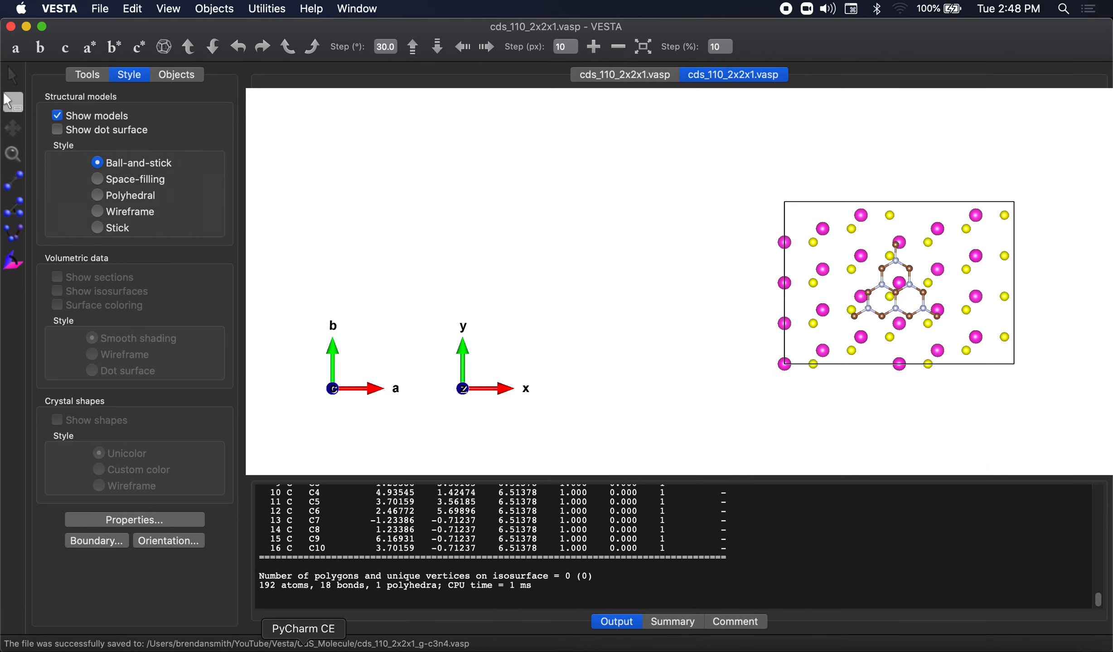
# Step: Switch to PyCharm and open cds_110_2x2x1_g-c3n4.vasp to check its contents
pyautogui.click(304, 648)
pyautogui.doubleClick(168, 211)
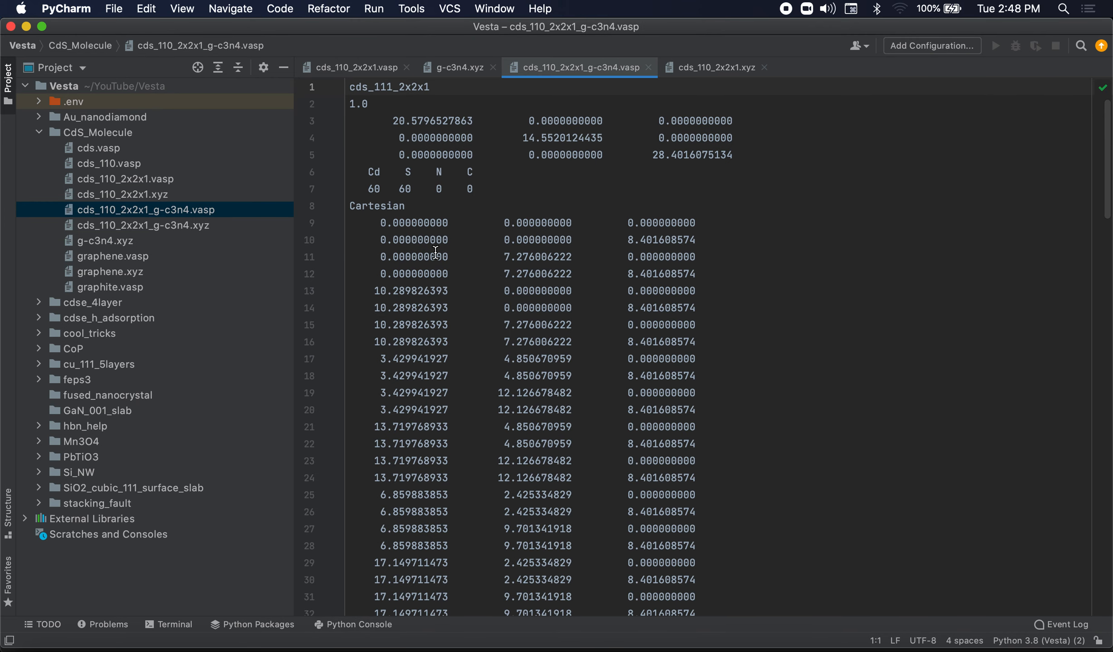
# Step: Open cds_110_2x2x1_g-c3n4.xyz and go to its first atom line below the title
pyautogui.doubleClick(208, 230)
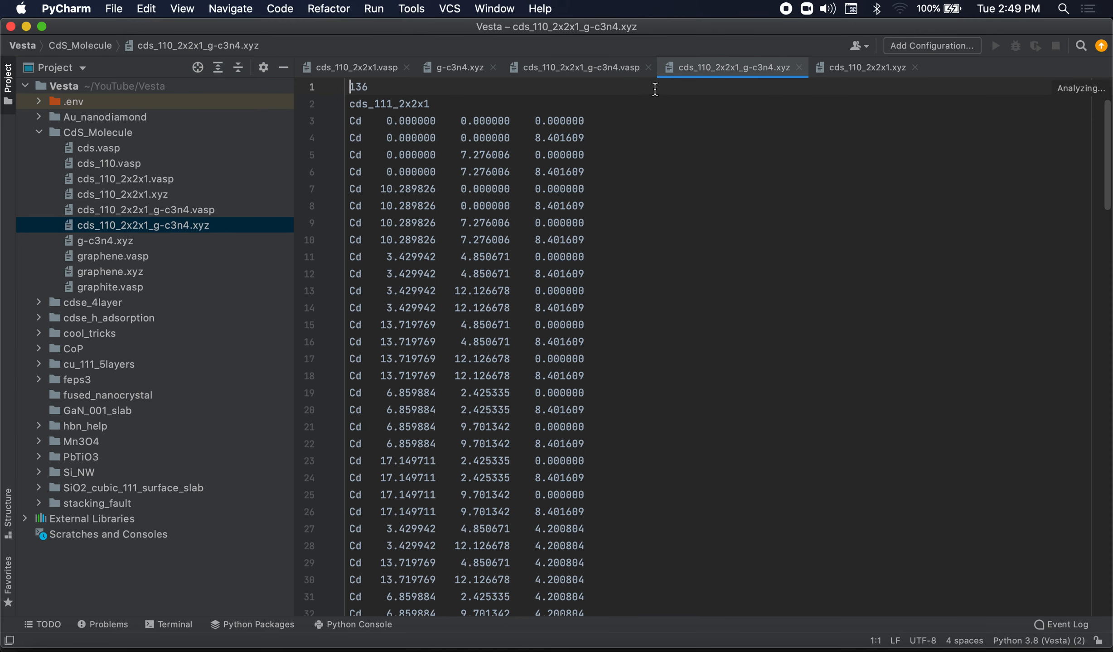
pyautogui.press('Down')
pyautogui.press('Down')
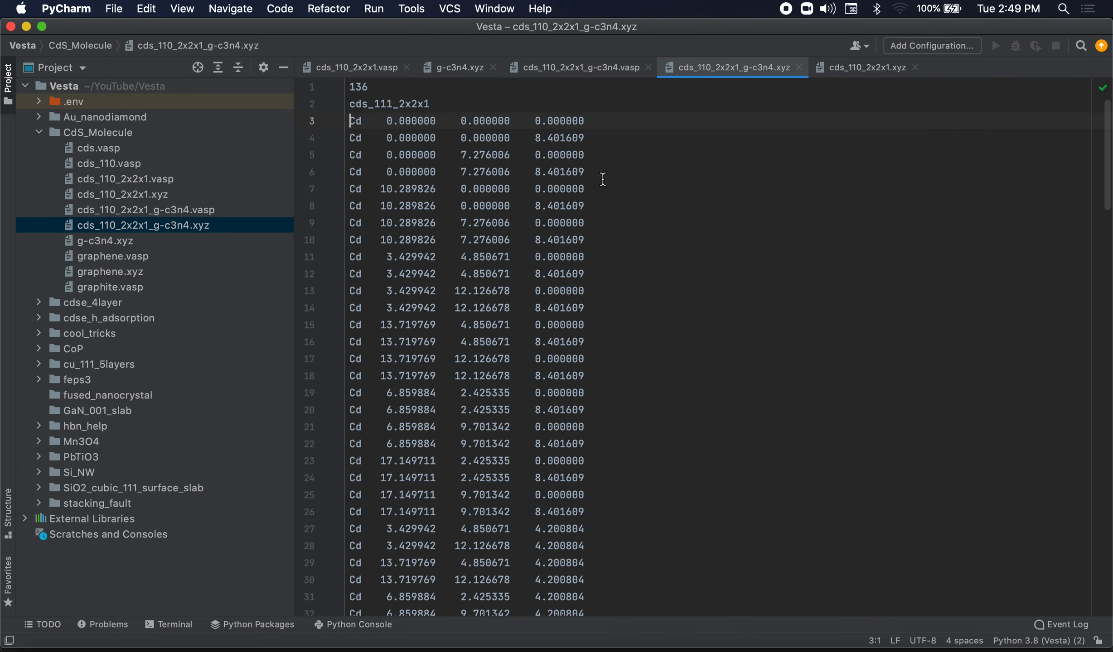
pyautogui.hotkey('shift', 'Down')
pyautogui.hotkey('shift', 'Down')
pyautogui.hotkey('shift', 'Down')
pyautogui.hotkey('shift', 'Down')
pyautogui.hotkey('shift', 'Down')
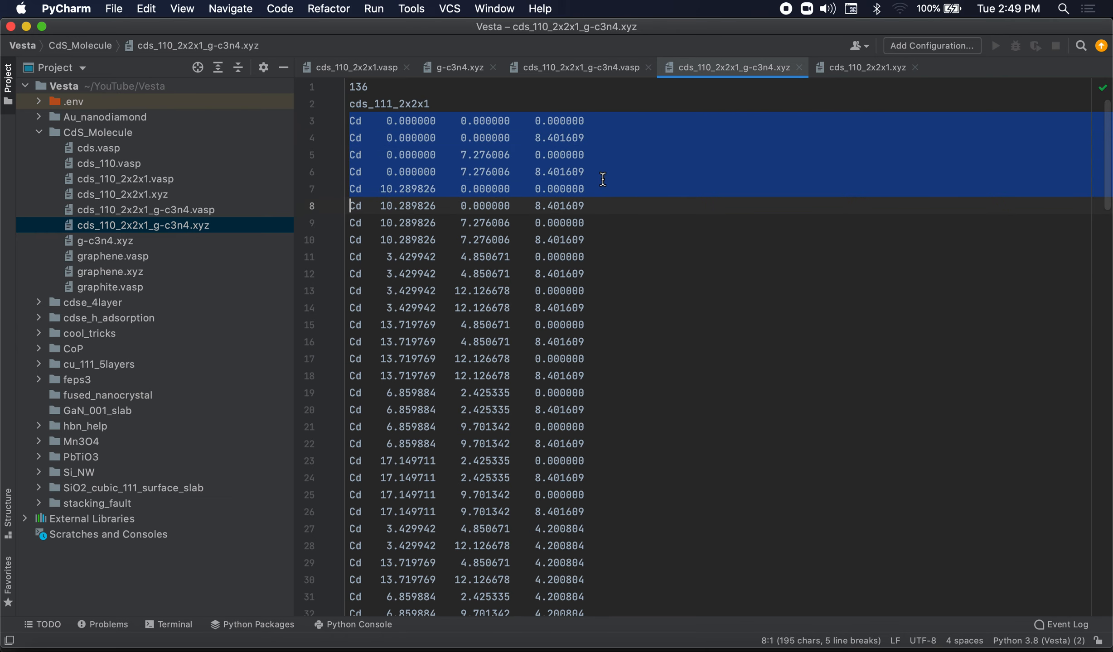
pyautogui.press('super+a')
pyautogui.hotkey('shift', 'Down')
pyautogui.press('Up')
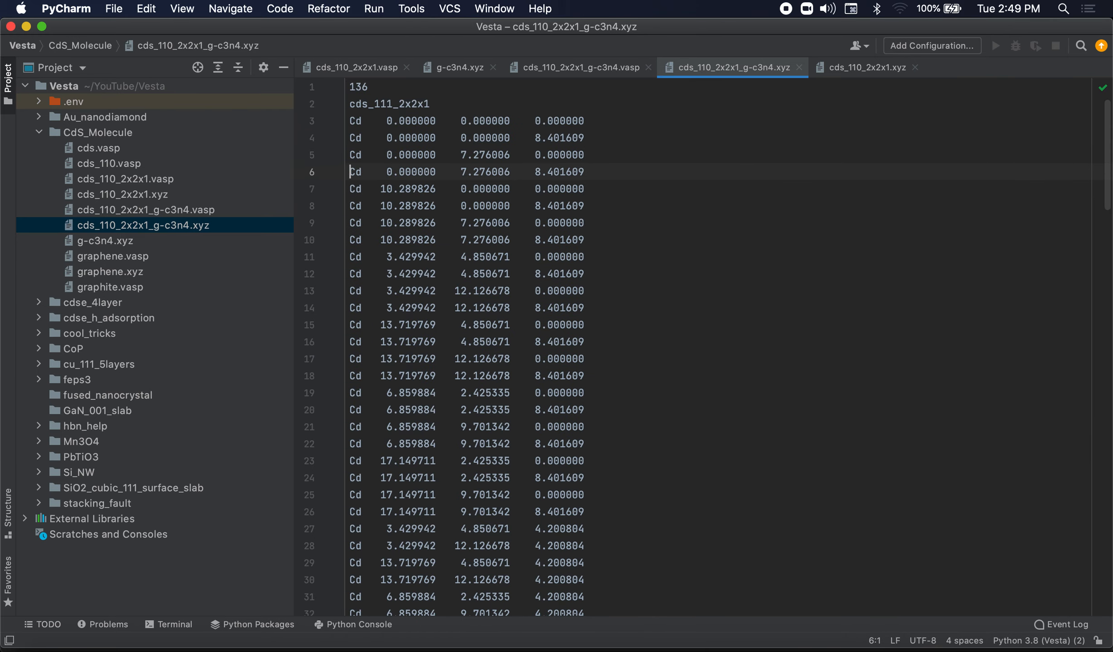
# Step: Copy all atom lines of the XYZ file, from the last one up to line 3
pyautogui.scroll(-20, 737, 558)
pyautogui.click(597, 512)
pyautogui.moveTo(596, 512); pyautogui.dragTo(347, 126)
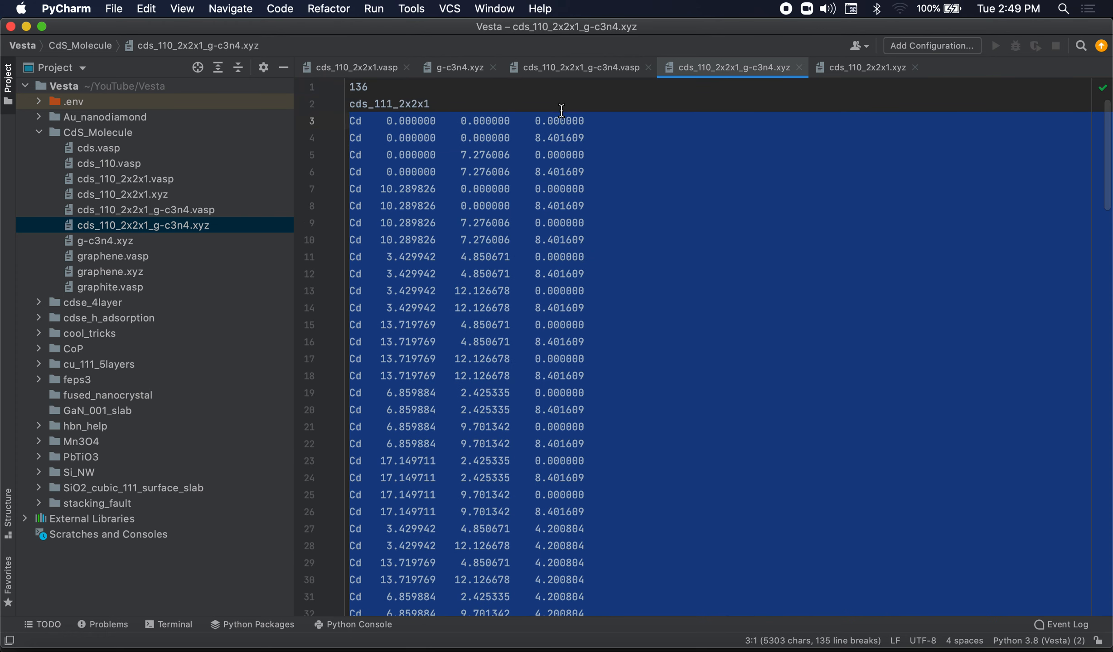
# Step: Replace all coordinate lines below Cartesian in cds_110_2x2x1_g-c3n4.vasp with the copied XYZ atom lines
pyautogui.click(582, 67)
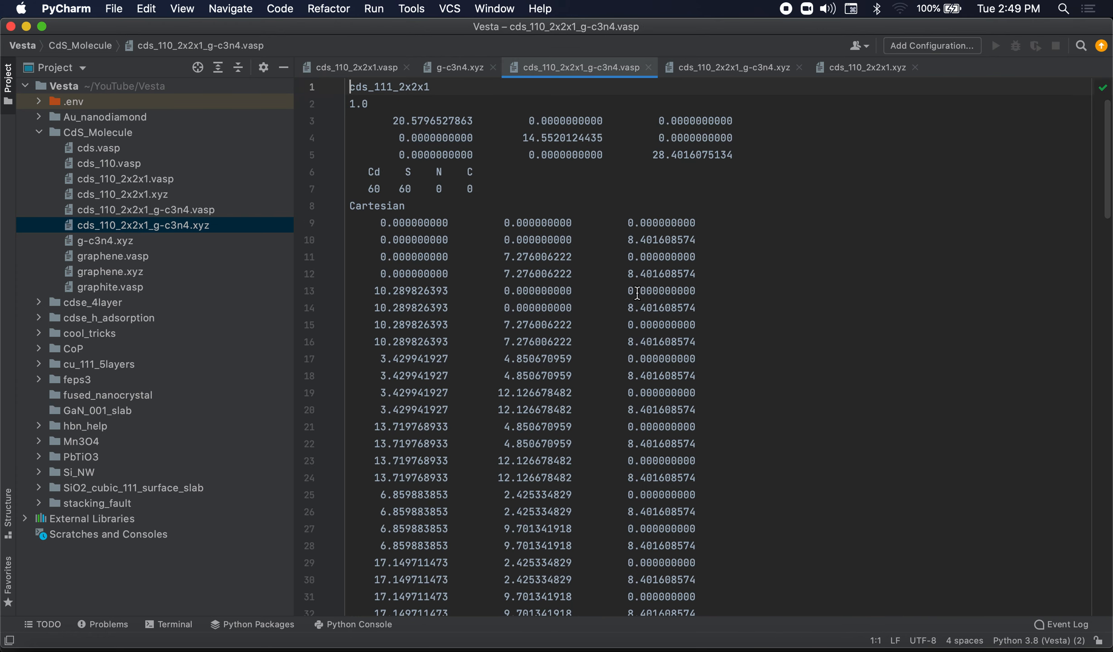
pyautogui.moveTo(1109, 158); pyautogui.dragTo(1110, 594)
pyautogui.moveTo(735, 510); pyautogui.dragTo(348, 224)
pyautogui.press('super+v')
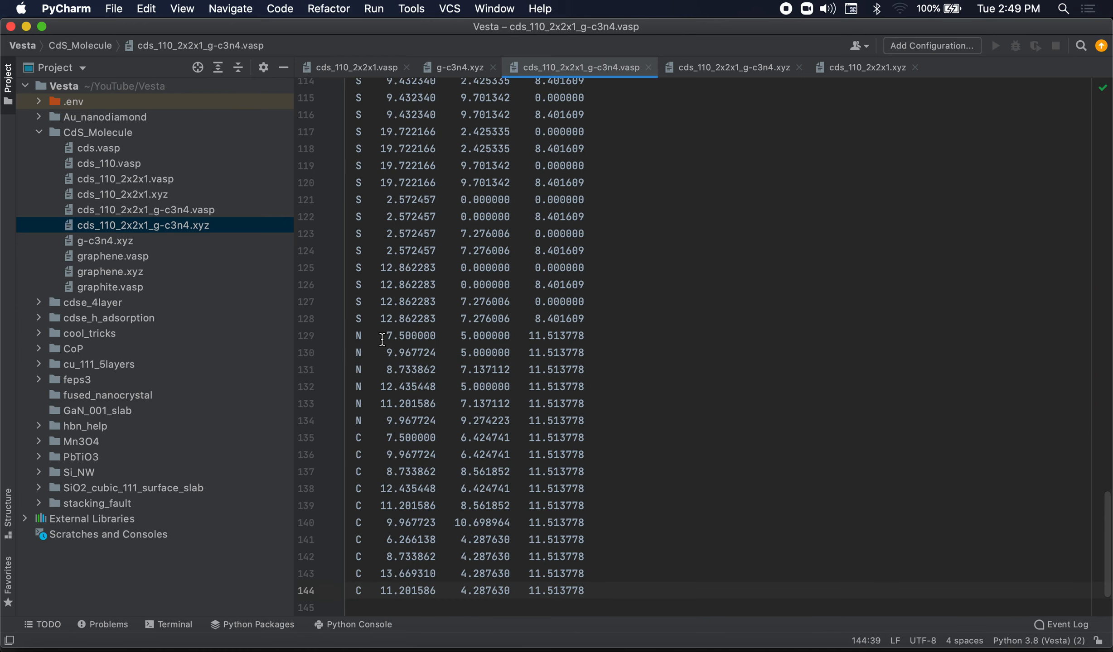
# Step: Count the N atom lines near the end of the VASP file and set the N count to 6
pyautogui.click(368, 336)
pyautogui.click(368, 352)
pyautogui.click(364, 370)
pyautogui.click(364, 386)
pyautogui.click(362, 402)
pyautogui.click(372, 421)
pyautogui.scroll(15, 486, 368)
pyautogui.scroll(15, 485, 368)
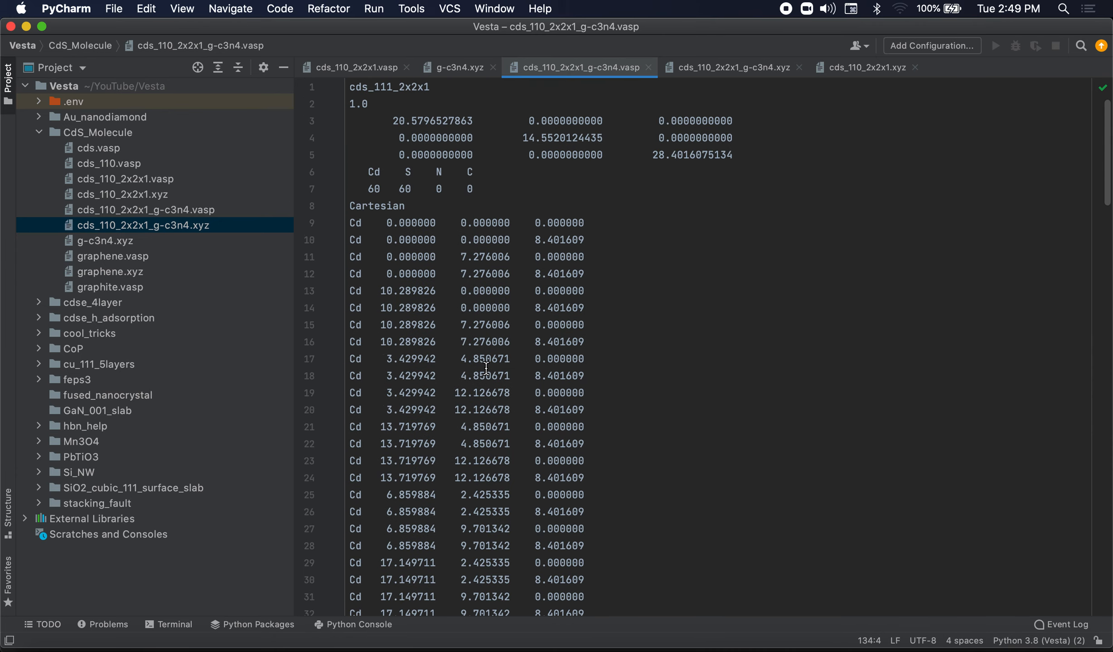
pyautogui.click(443, 189)
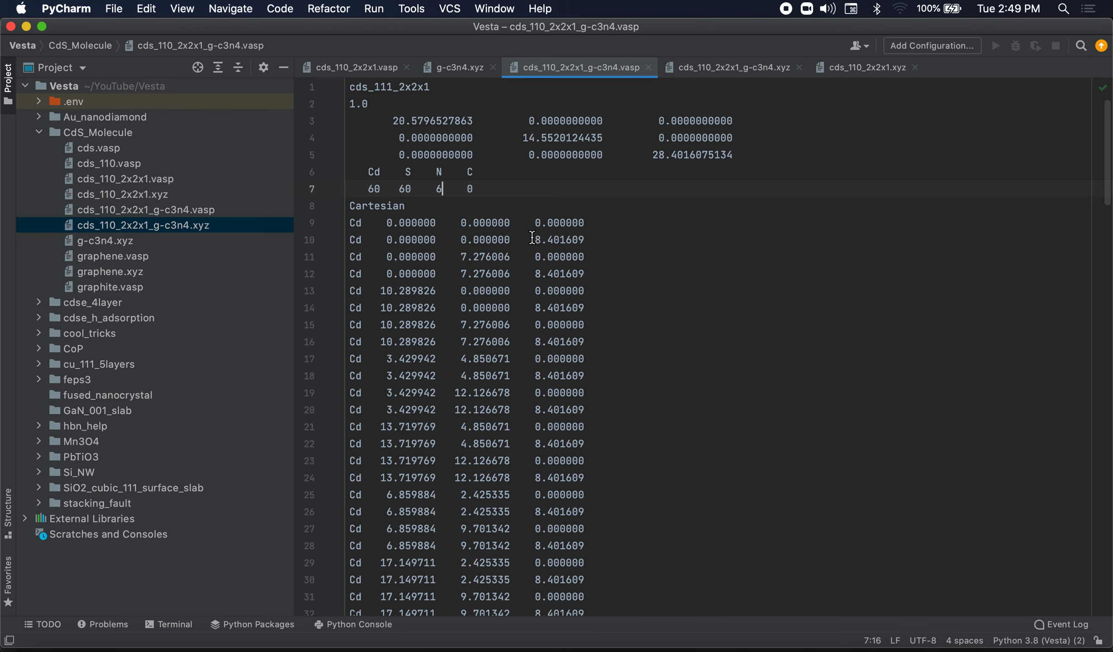
# Step: Count the C atom lines at the end of the file and set the C count in the header to 10
pyautogui.scroll(-5, 532, 237)
pyautogui.moveTo(1105, 235); pyautogui.dragTo(1098, 566)
pyautogui.click(367, 355)
pyautogui.click(368, 370)
pyautogui.click(374, 387)
pyautogui.click(375, 404)
pyautogui.click(375, 421)
pyautogui.click(374, 437)
pyautogui.click(374, 454)
pyautogui.click(374, 472)
pyautogui.click(373, 487)
pyautogui.scroll(8, 946, 377)
pyautogui.moveTo(1105, 511); pyautogui.dragTo(1096, 98)
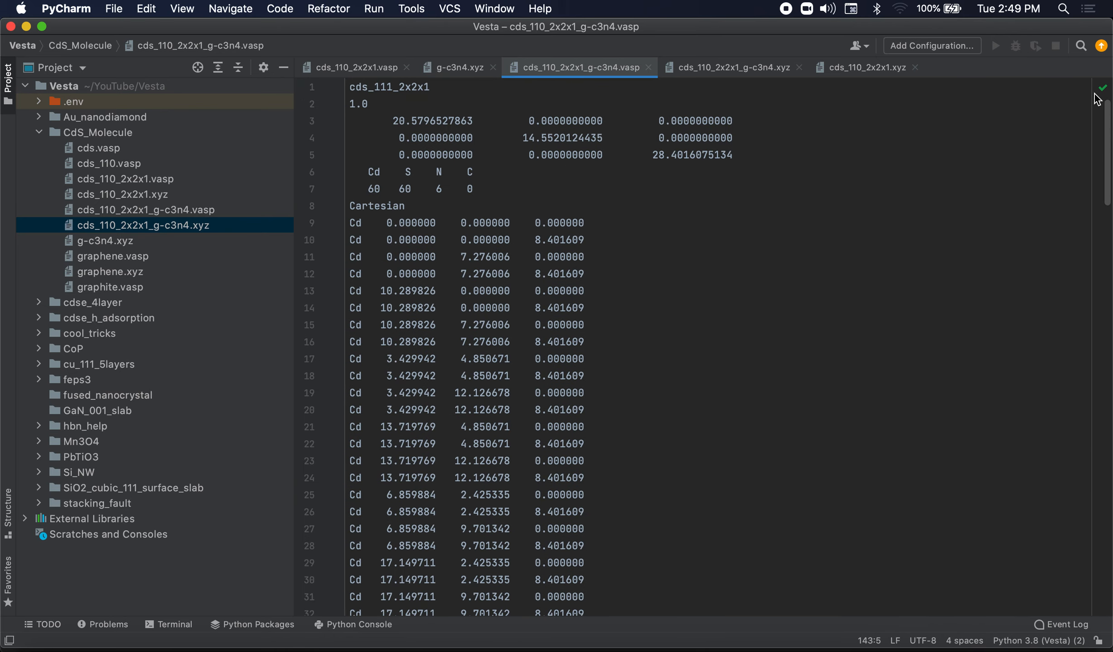
pyautogui.click(468, 189)
# Step: Remove every S and Cd symbol with its trailing spaces by replacing all occurrences with nothing
pyautogui.press('super+r')
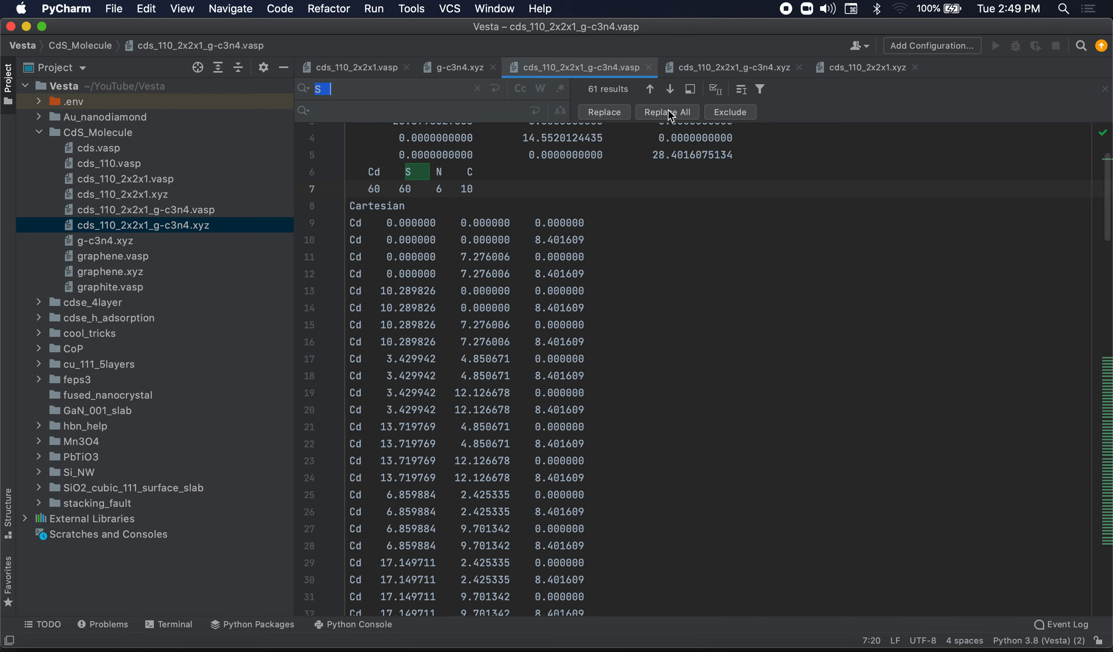
pyautogui.click(668, 112)
pyautogui.click(323, 88)
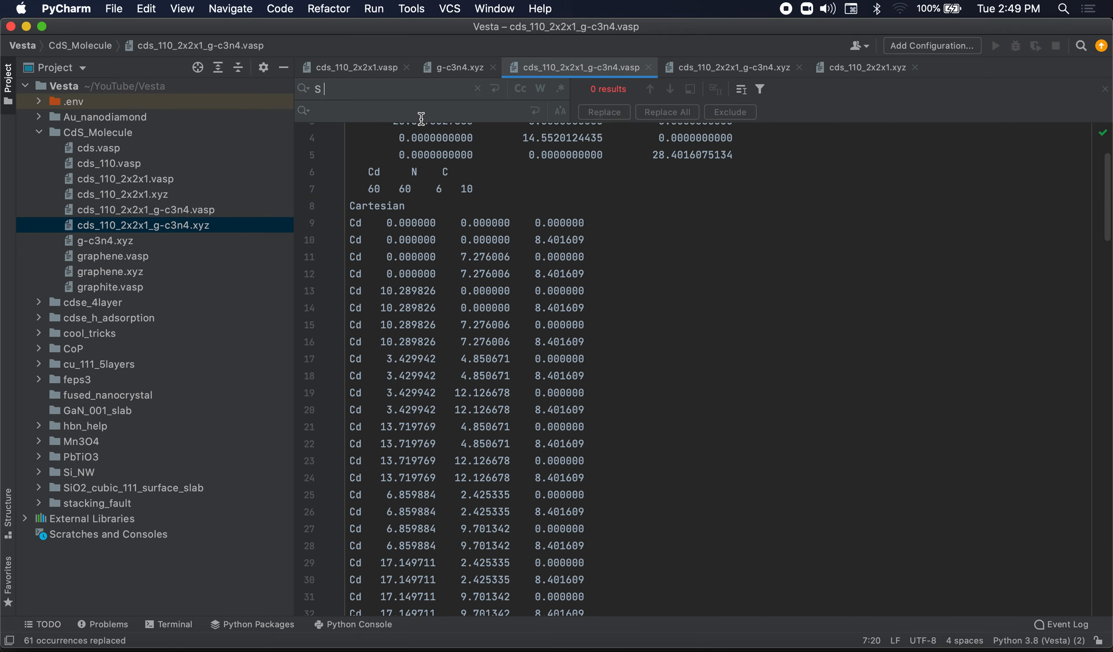
pyautogui.press('BackSpace')
pyautogui.write('Cd')
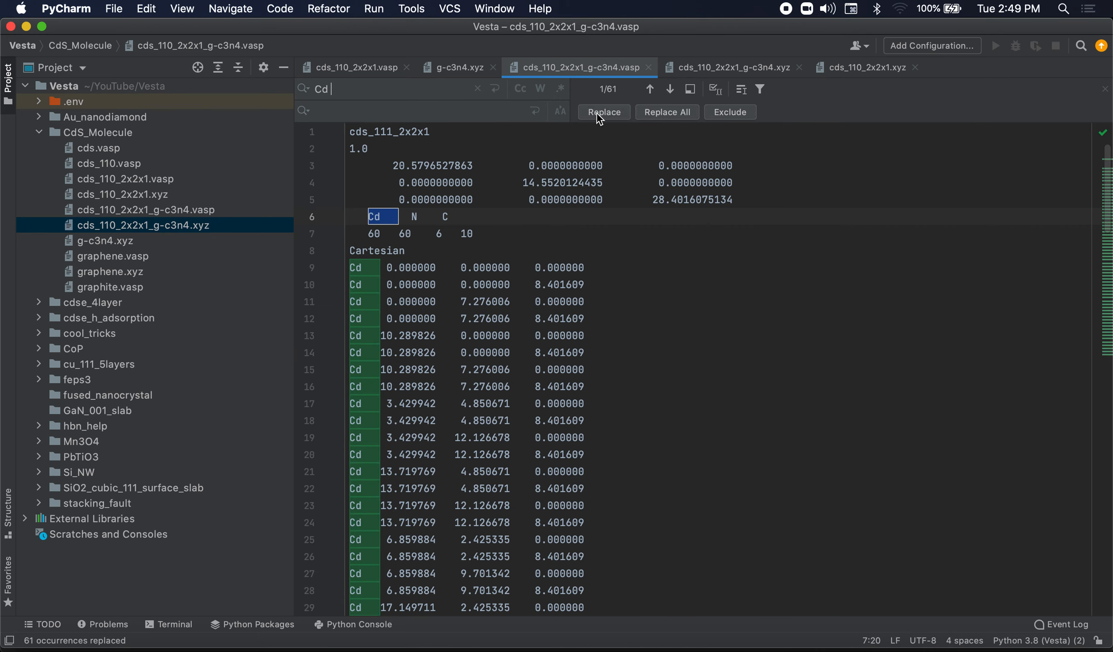
pyautogui.click(666, 112)
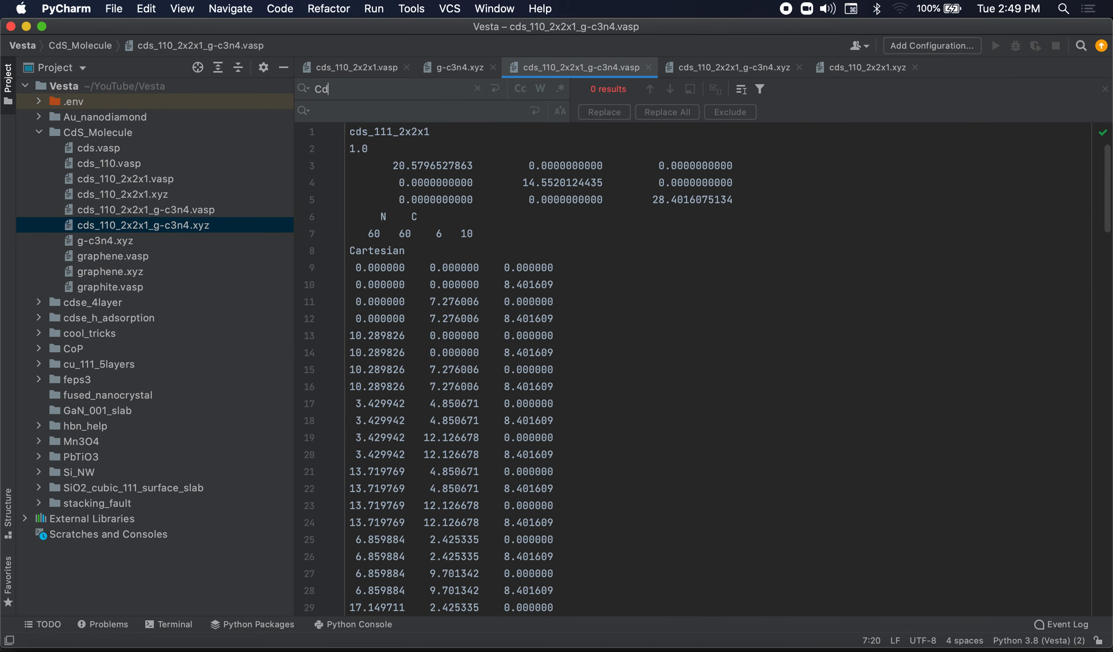
# Step: Remove the N and C symbols from the atom lines by replacing all occurrences with nothing
pyautogui.press('BackSpace')
pyautogui.press('BackSpace')
pyautogui.write('N')
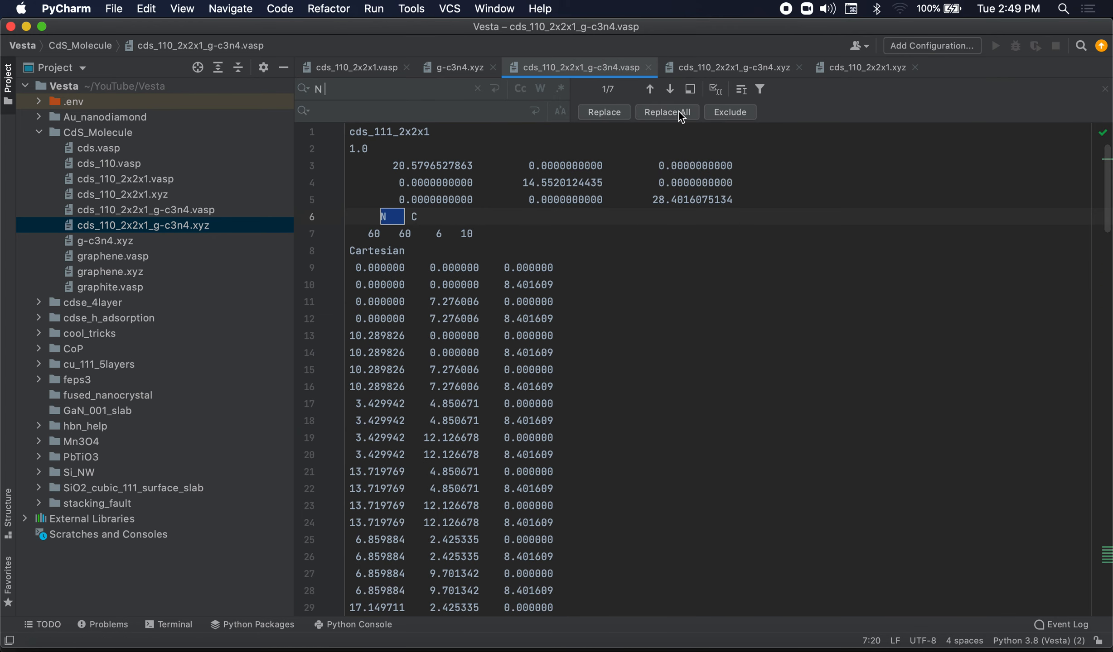
pyautogui.click(666, 112)
pyautogui.press('BackSpace')
pyautogui.write('C')
pyautogui.click(691, 114)
# Step: Strip the leading spaces from all coordinate lines below Cartesian and indent them by four spaces
pyautogui.scroll(10, 422, 323)
pyautogui.scroll(7, 422, 323)
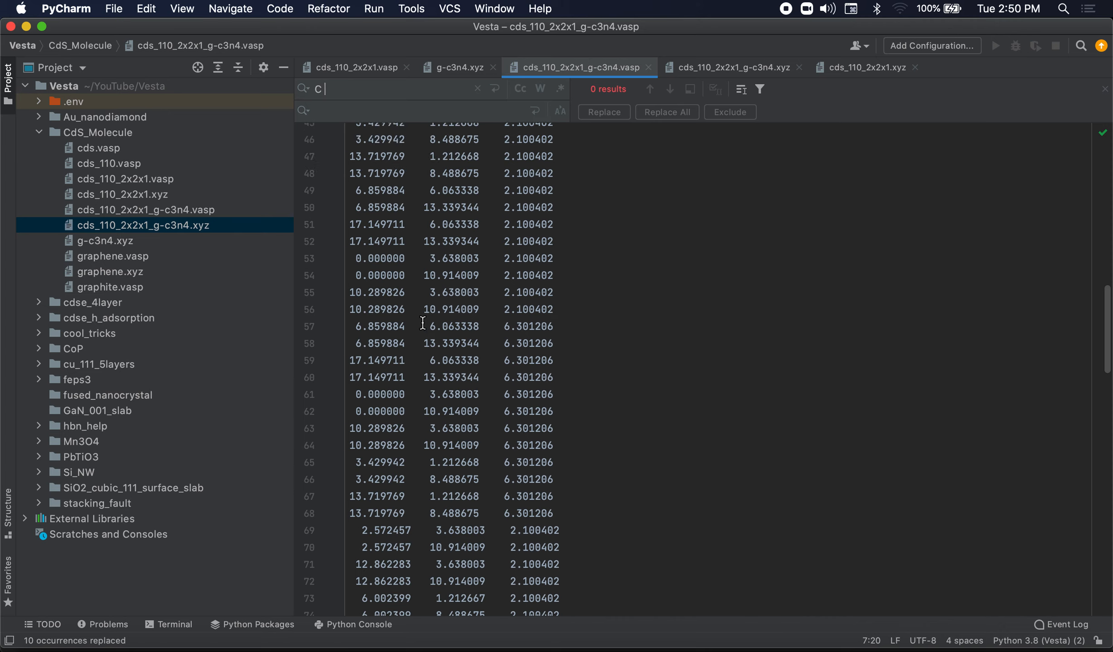
pyautogui.scroll(5, 424, 324)
pyautogui.scroll(-11, 476, 376)
pyautogui.scroll(-15, 510, 405)
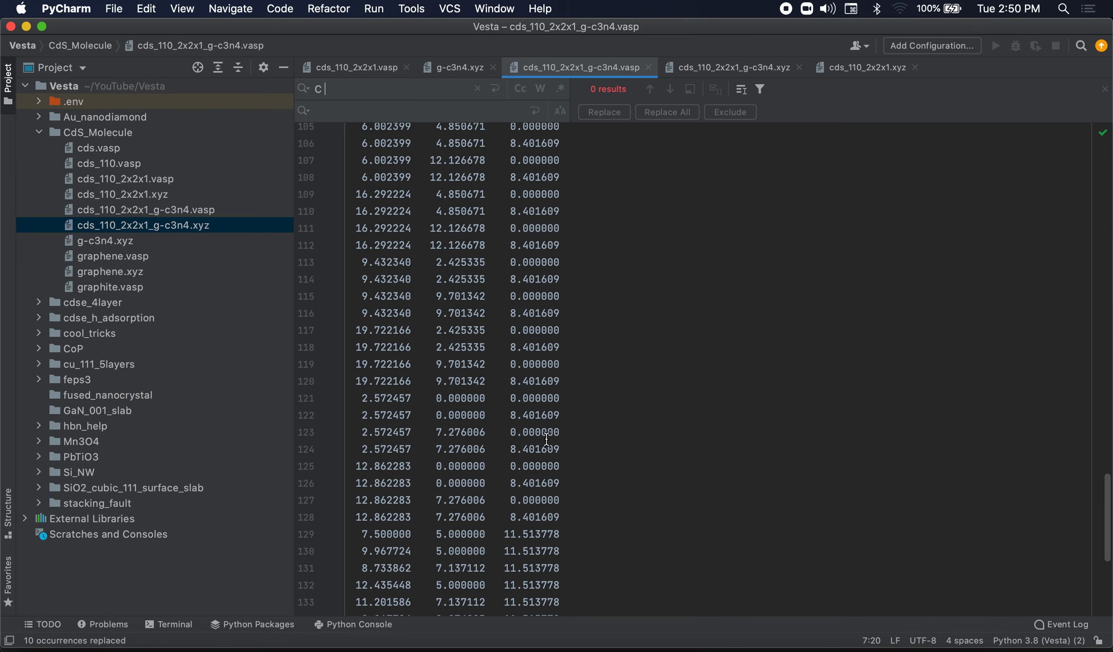
pyautogui.moveTo(585, 507); pyautogui.dragTo(355, 336)
pyautogui.press('super+shift+Home')
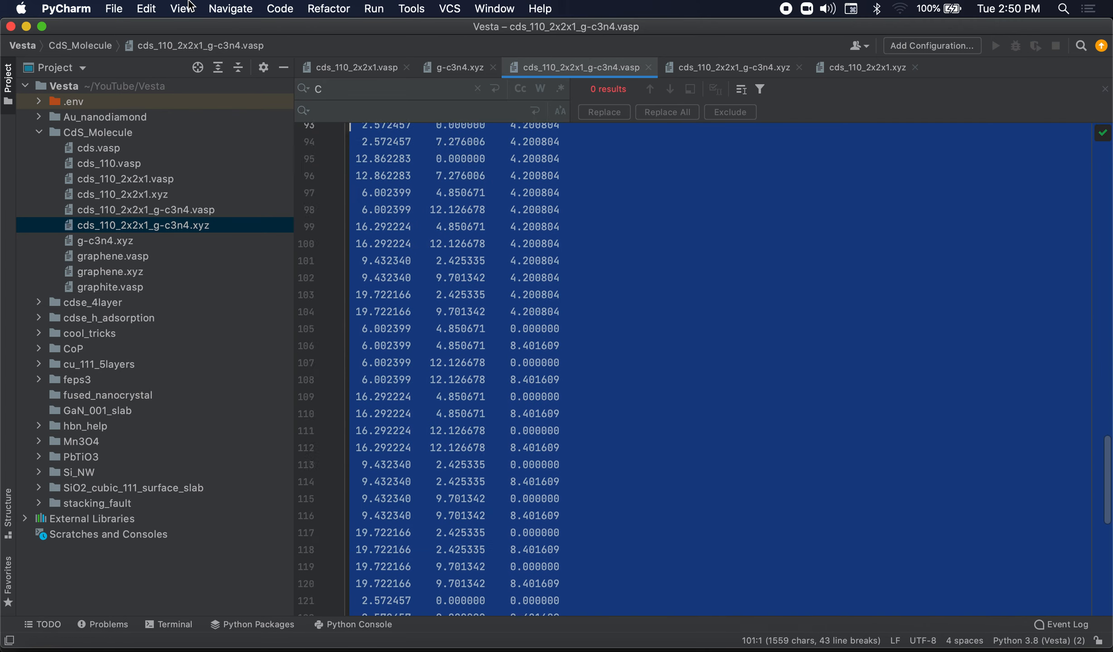
pyautogui.hotkey('shift', 'Down')
pyautogui.hotkey('shift', 'Down')
pyautogui.hotkey('shift', 'Down')
pyautogui.hotkey('shift', 'Down')
pyautogui.hotkey('shift', 'Down')
pyautogui.hotkey('shift', 'Down')
pyautogui.hotkey('shift', 'Down')
pyautogui.hotkey('shift', 'Down')
pyautogui.hotkey('shift', 'Down')
pyautogui.hotkey('shift', 'Down')
pyautogui.hotkey('shift', 'Up')
pyautogui.hotkey('shift', 'Up')
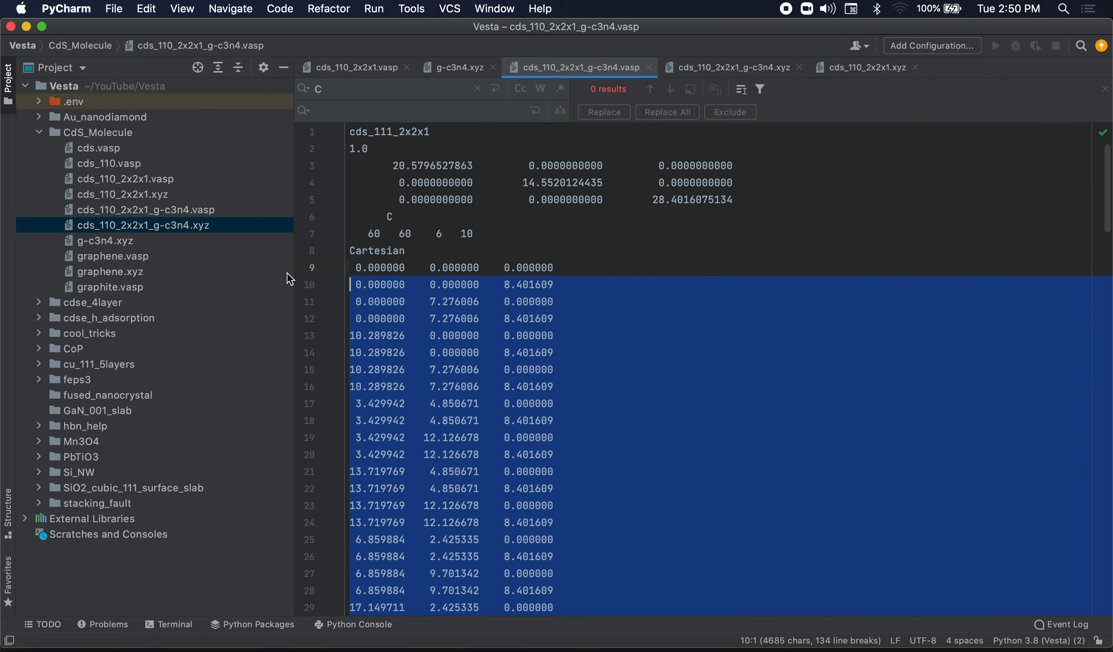
pyautogui.press('Tab')
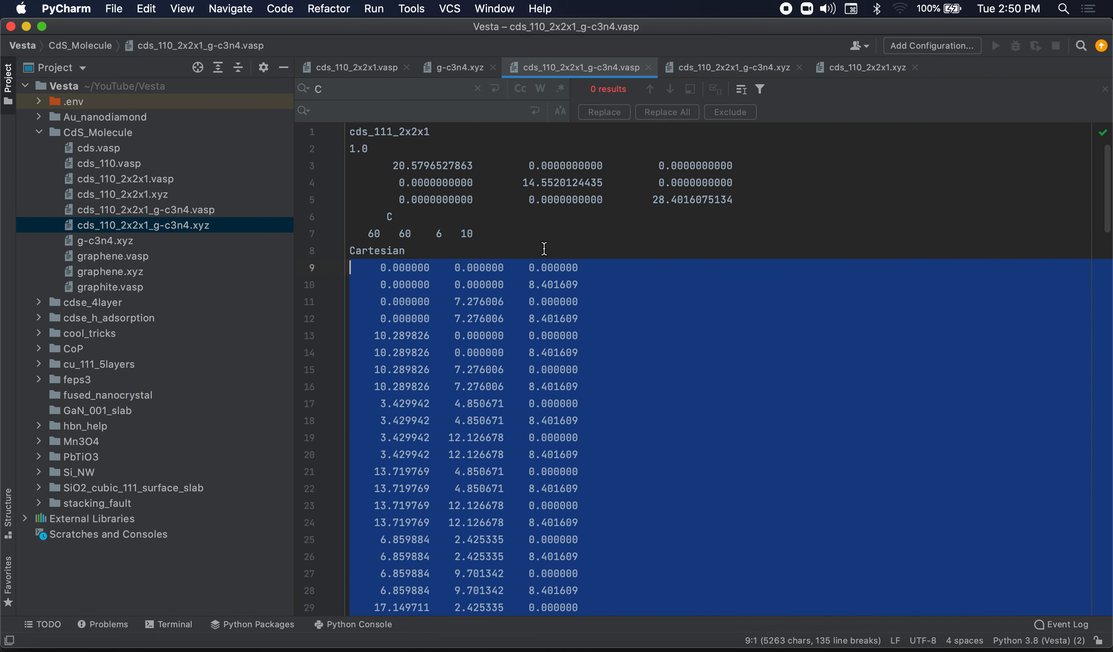
pyautogui.hotkey('shift', 'Tab')
pyautogui.hotkey('shift', 'Tab')
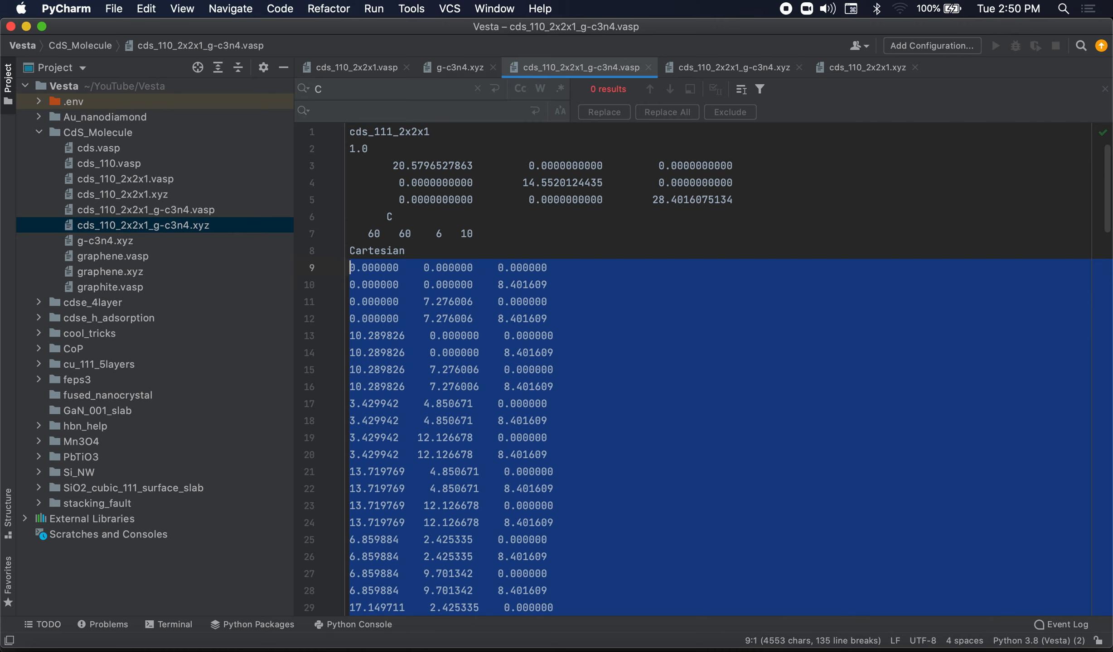
pyautogui.press('Tab')
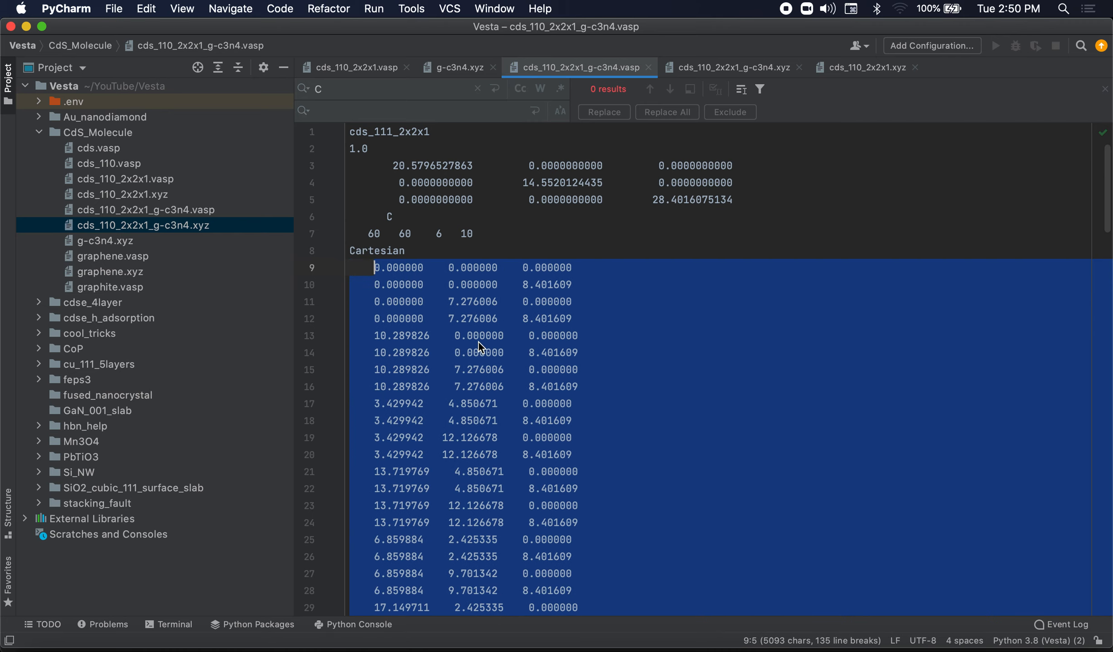
# Step: Rewrite the element line above the atom counts as Cd, S, N, C
pyautogui.click(393, 217)
pyautogui.press('BackSpace')
pyautogui.press('BackSpace')
pyautogui.write('Cd  S     N')
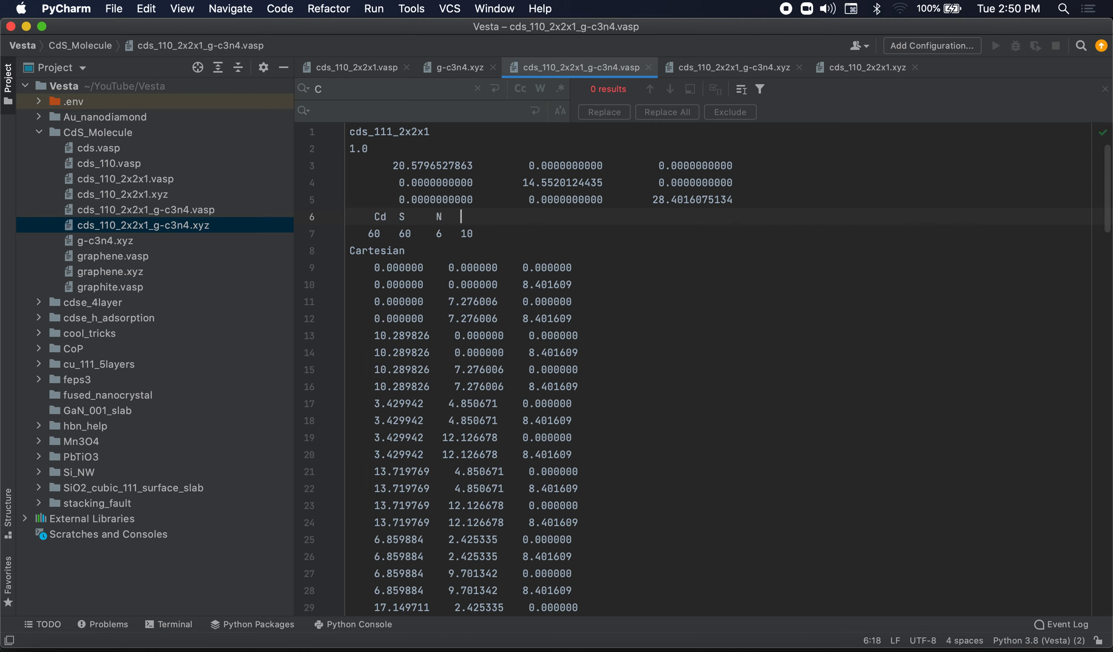
pyautogui.press('BackSpace')
pyautogui.write('C')
# Step: Adjust the spacing of the element symbols and atom counts so that each symbol lines up with its count
pyautogui.press('Left')
pyautogui.press('BackSpace')
pyautogui.press('BackSpace')
pyautogui.press('Left')
pyautogui.press('Left')
pyautogui.press('Left')
pyautogui.press('BackSpace')
pyautogui.press('BackSpace')
pyautogui.press('BackSpace')
pyautogui.press('Down')
pyautogui.press('Left')
pyautogui.press('Left')
pyautogui.press('Left')
pyautogui.press('Left')
pyautogui.press('BackSpace')
pyautogui.press('Right')
pyautogui.press('Right')
pyautogui.press('BackSpace')
pyautogui.press('Up')
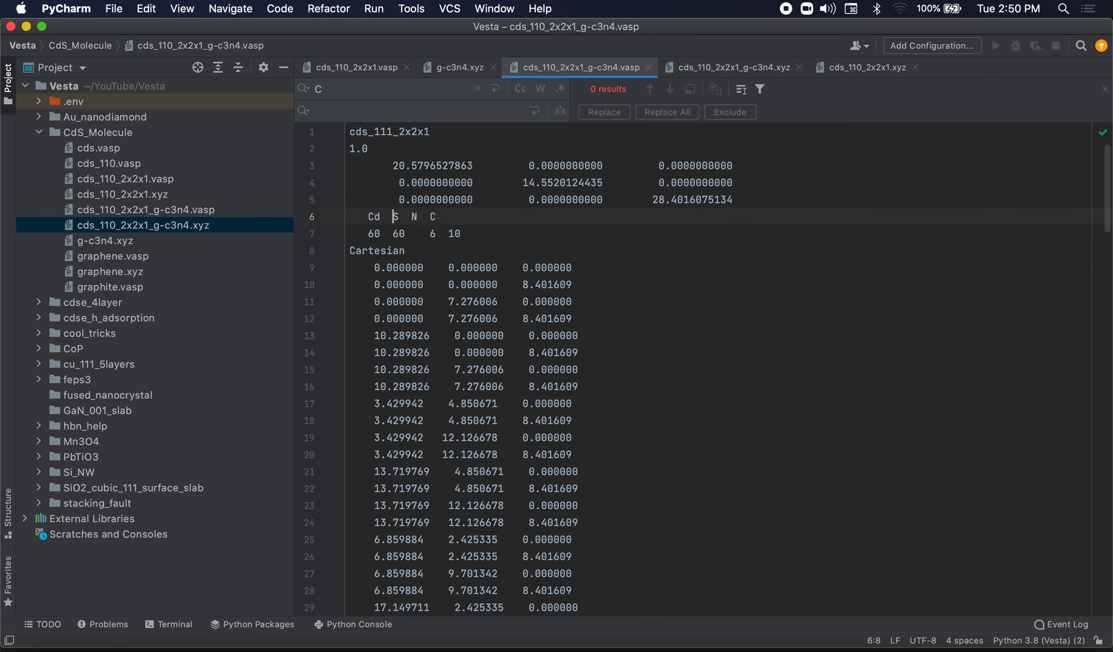
pyautogui.press('Right')
pyautogui.press('Right')
pyautogui.press('BackSpace')
pyautogui.press('BackSpace')
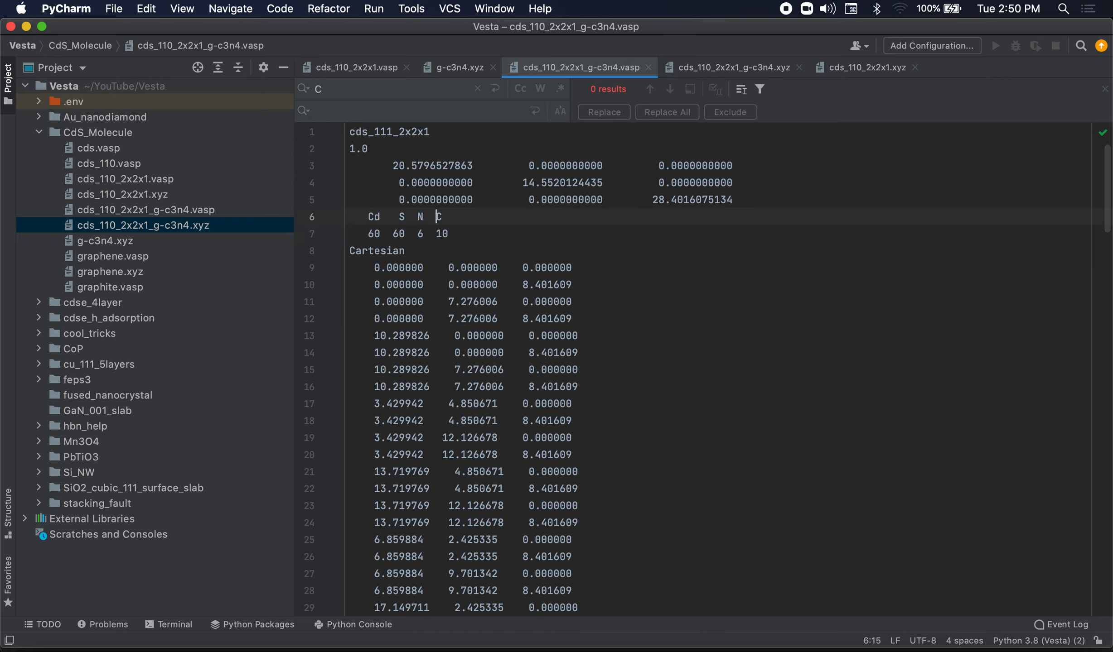
pyautogui.press('Down')
# Step: Extend the title line to cds_111_2x2x1_g-c3n4 and clear the search text
pyautogui.click(438, 133)
pyautogui.write('_g-c3-n4')
pyautogui.click(466, 132)
pyautogui.press('BackSpace')
pyautogui.click(477, 88)
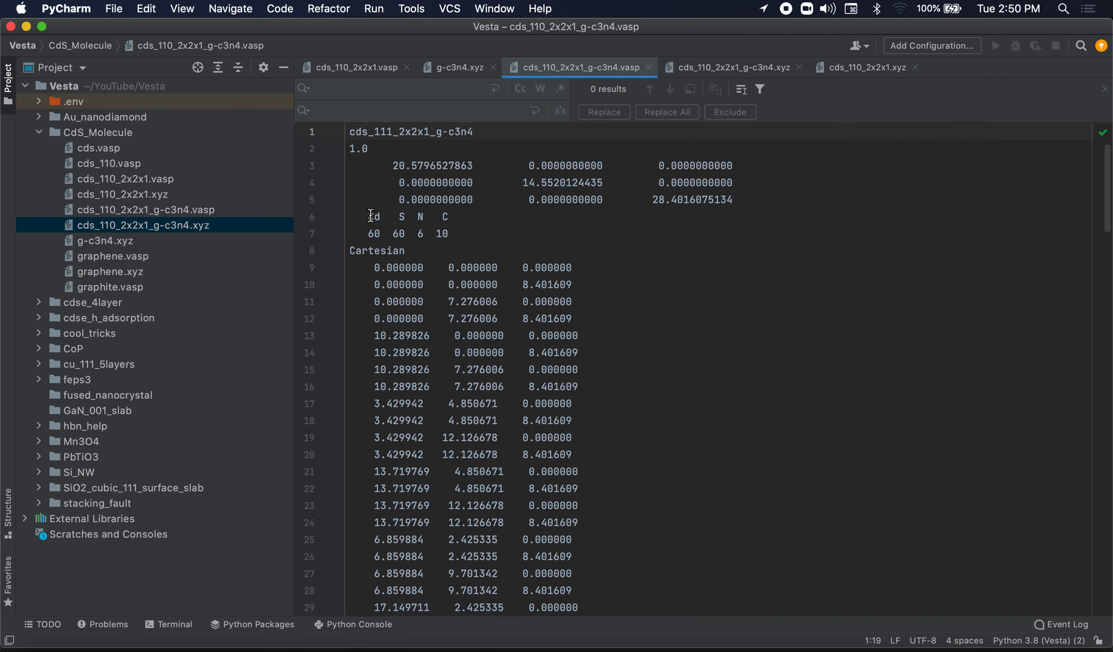
pyautogui.scroll(-2, 646, 310)
pyautogui.scroll(2, 633, 330)
pyautogui.moveTo(369, 216); pyautogui.dragTo(380, 216)
pyautogui.click(450, 255)
pyautogui.moveTo(381, 217); pyautogui.dragTo(367, 217)
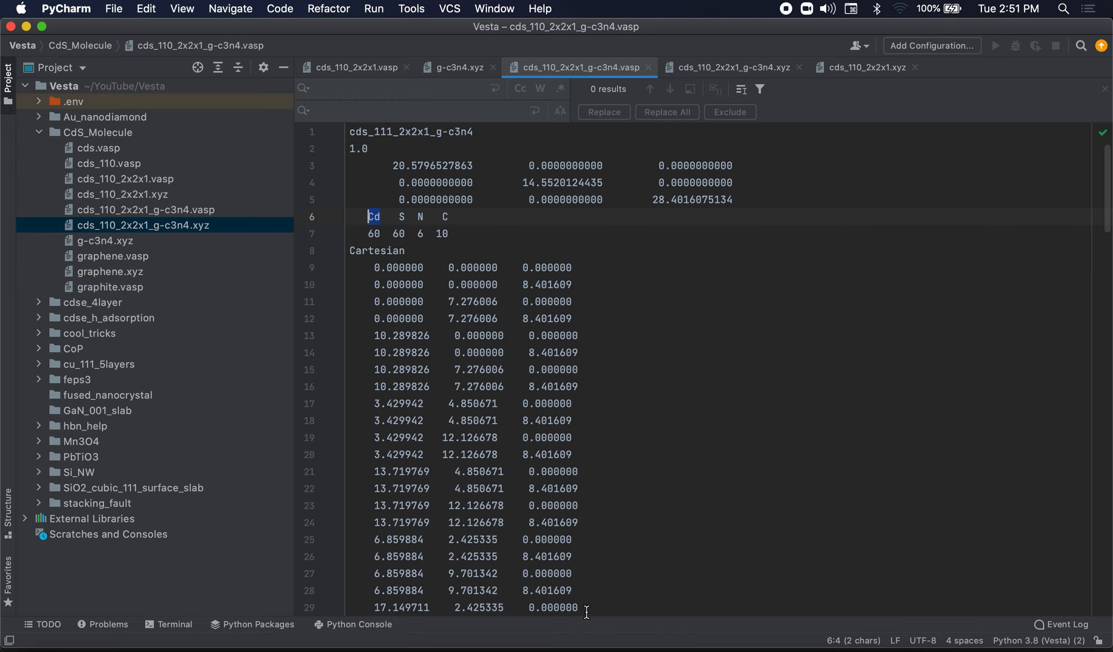
# Step: Switch to VESTA and open the edited cds_110_2x2x1_g-c3n4.vasp file
pyautogui.click(660, 646)
pyautogui.press('super+o')
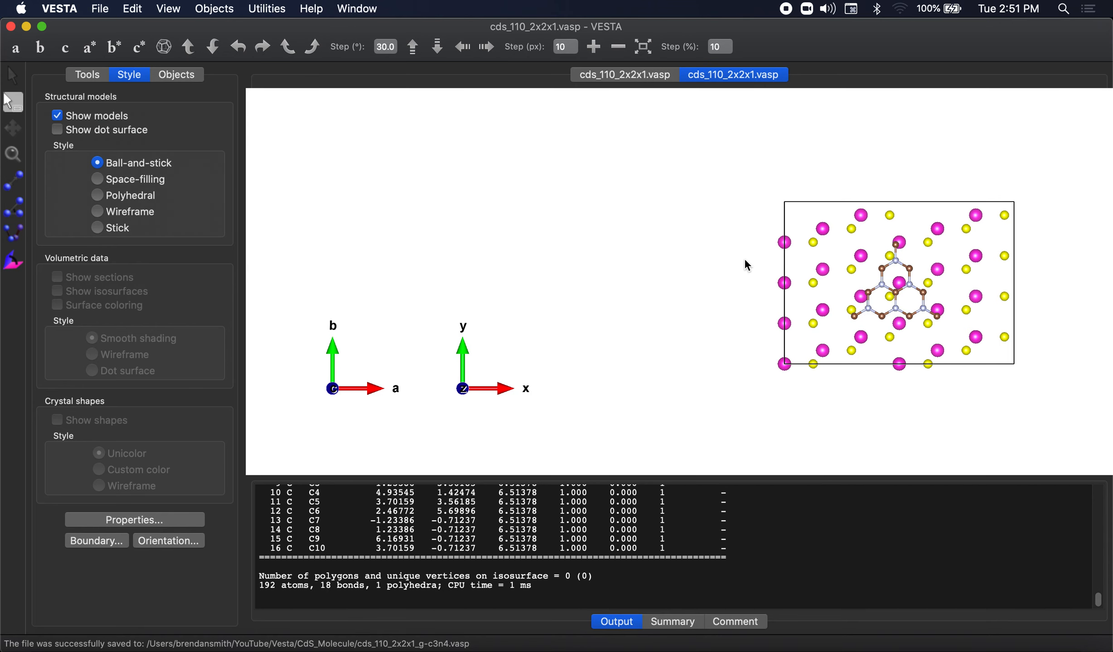
pyautogui.doubleClick(435, 156)
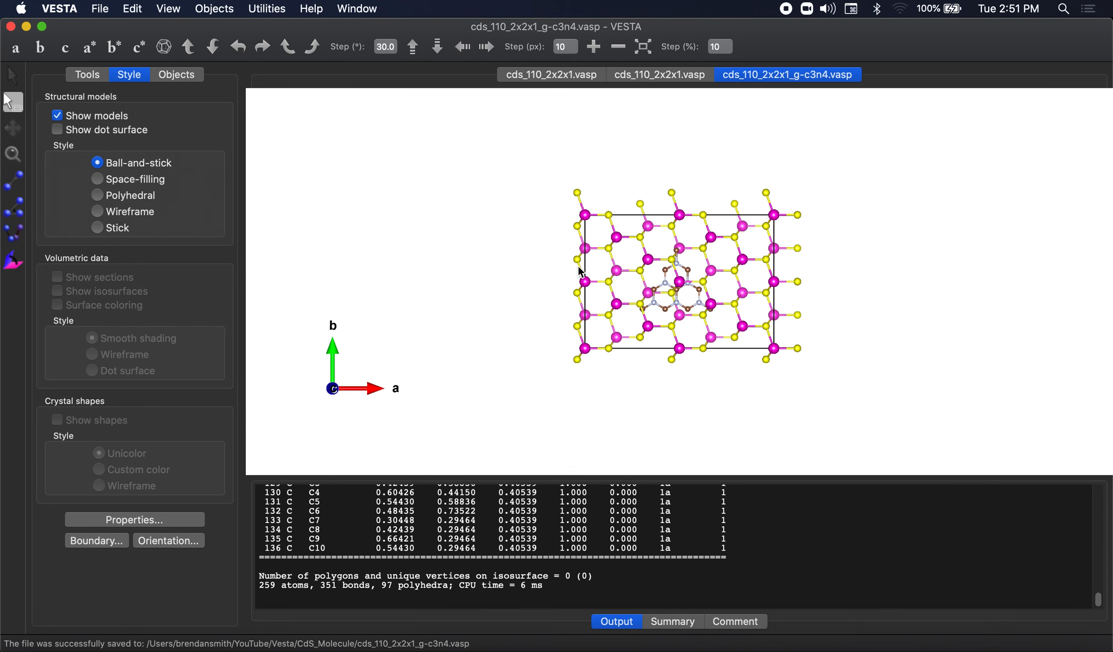
# Step: Rotate the structure to a side view and display it in space-filling style, comparing it with ball-and-stick
pyautogui.scroll(-2, 577, 268)
pyautogui.moveTo(453, 272); pyautogui.dragTo(459, 218)
pyautogui.click(19, 78)
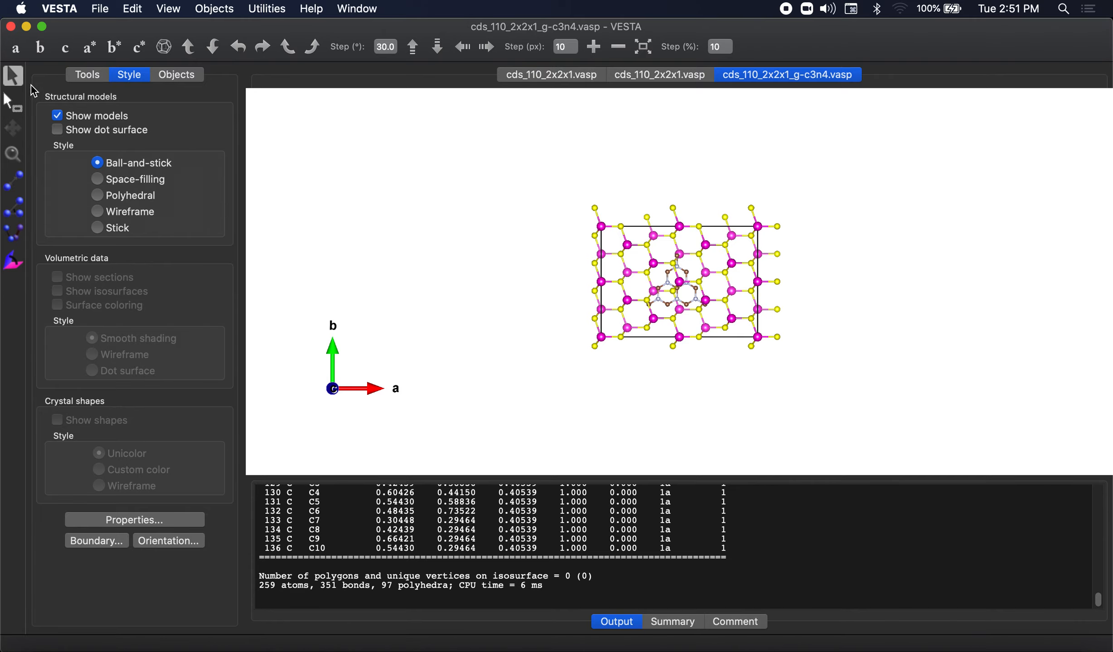
pyautogui.moveTo(594, 347); pyautogui.dragTo(548, 200)
pyautogui.click(136, 180)
pyautogui.scroll(2, 424, 263)
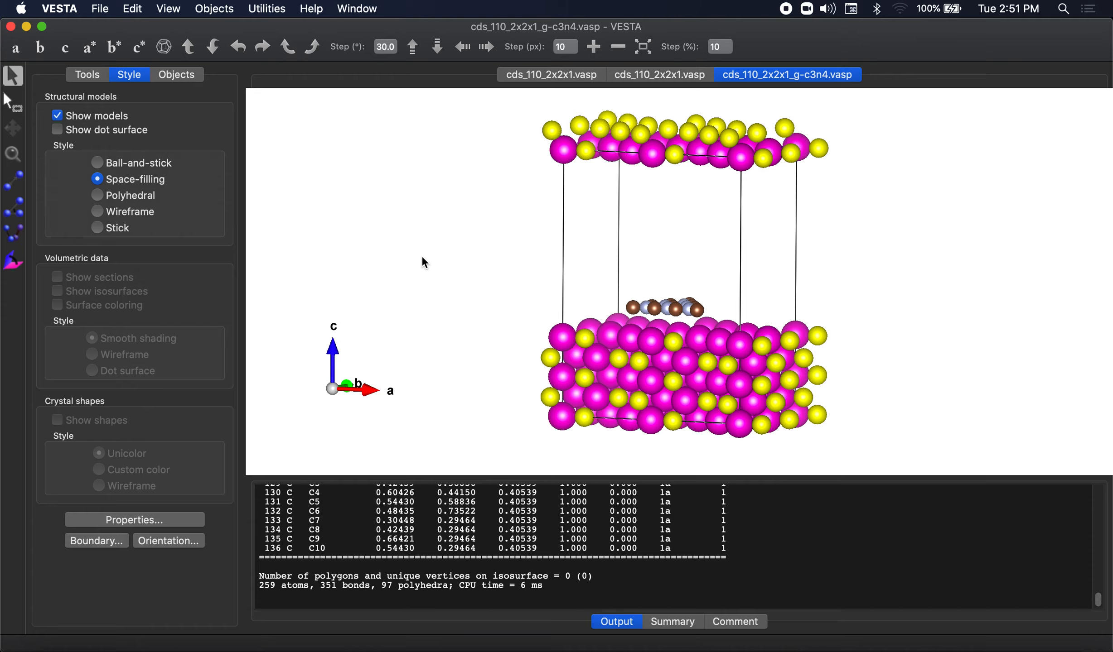
pyautogui.moveTo(505, 264)
pyautogui.mouseDown()
pyautogui.moveTo(507, 306)
pyautogui.moveTo(501, 264)
pyautogui.moveTo(525, 276)
pyautogui.moveTo(520, 263)
pyautogui.mouseUp()
pyautogui.click(98, 162)
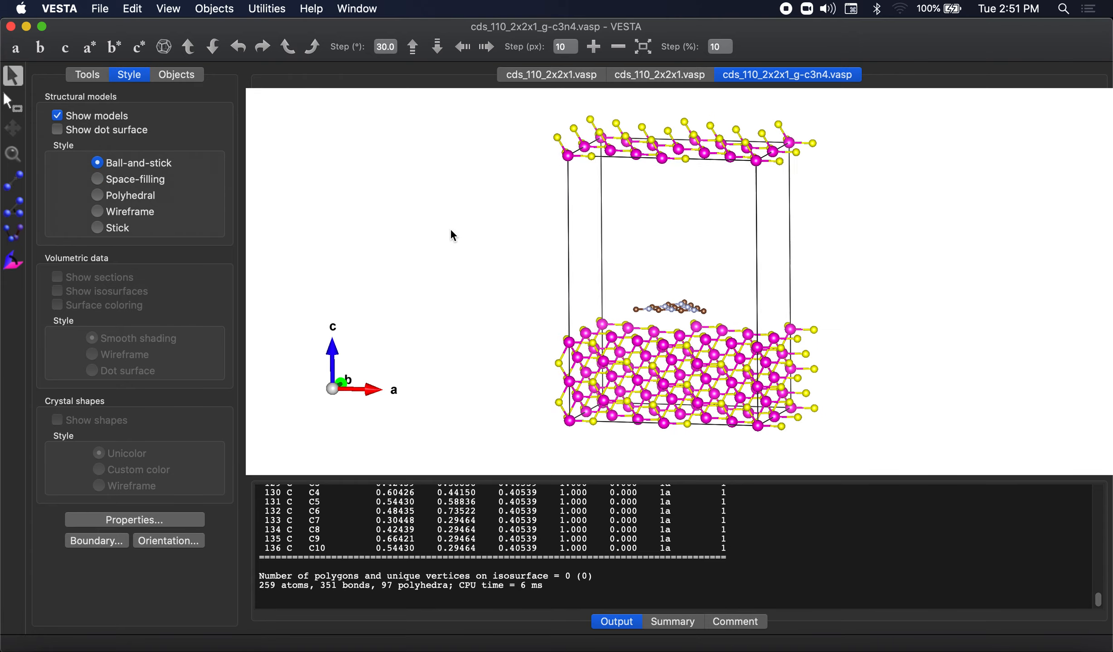
pyautogui.click(116, 179)
pyautogui.moveTo(554, 270); pyautogui.dragTo(567, 233)
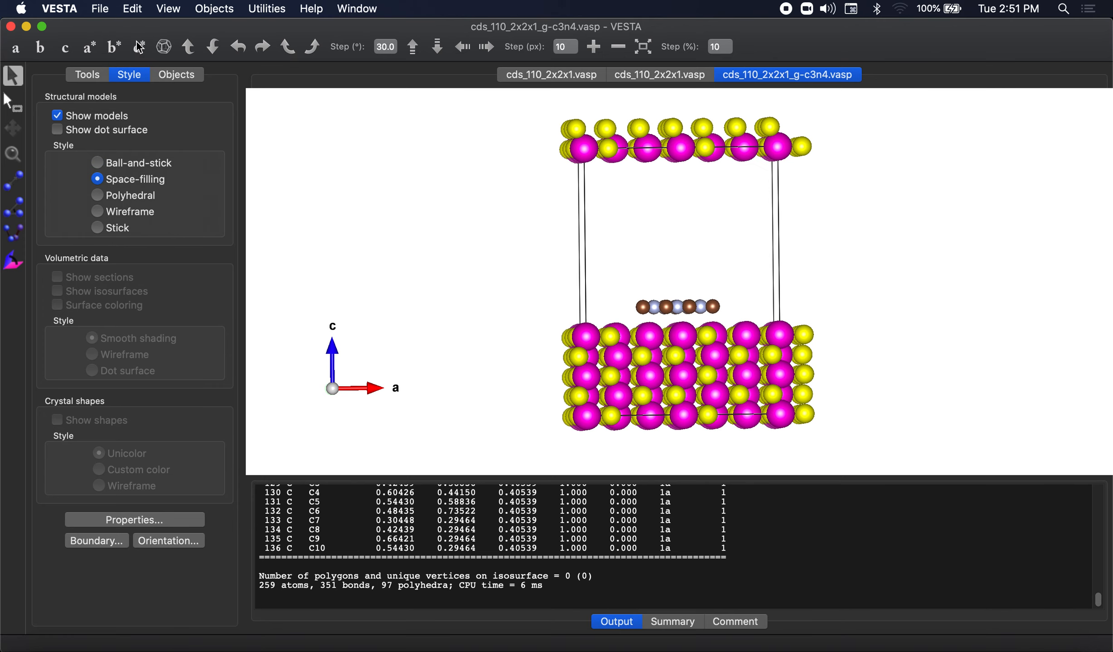
# Step: Remove the Cd–S bond definition from the g-C3N4/CdS structure, keeping only the C–N bond entry
pyautogui.click(133, 8)
pyautogui.click(244, 80)
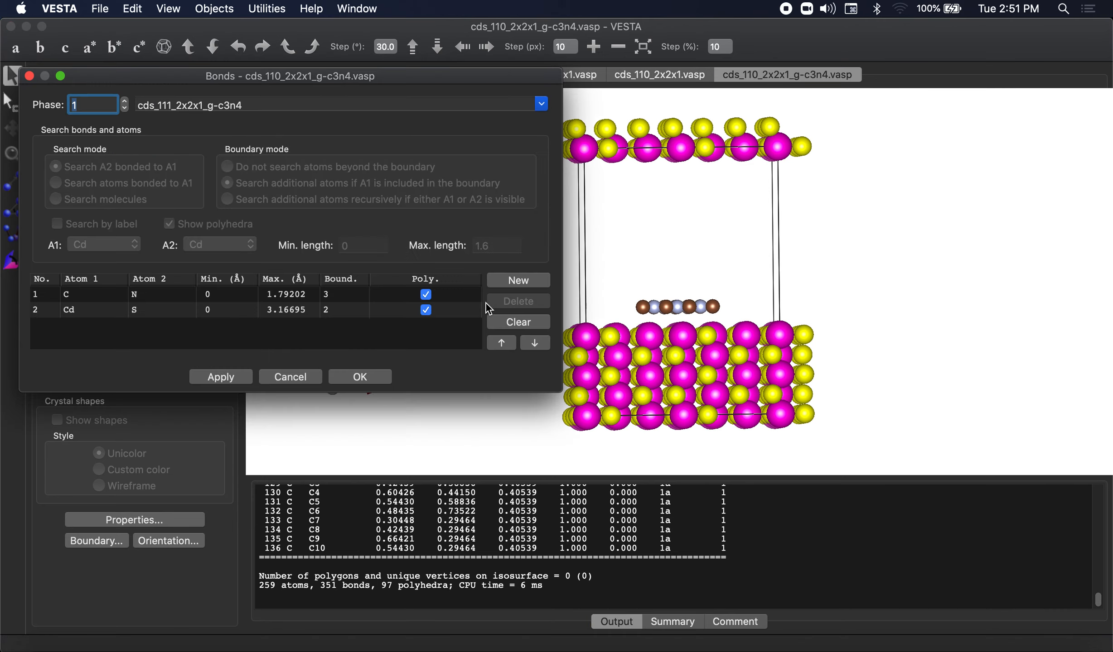
pyautogui.click(256, 313)
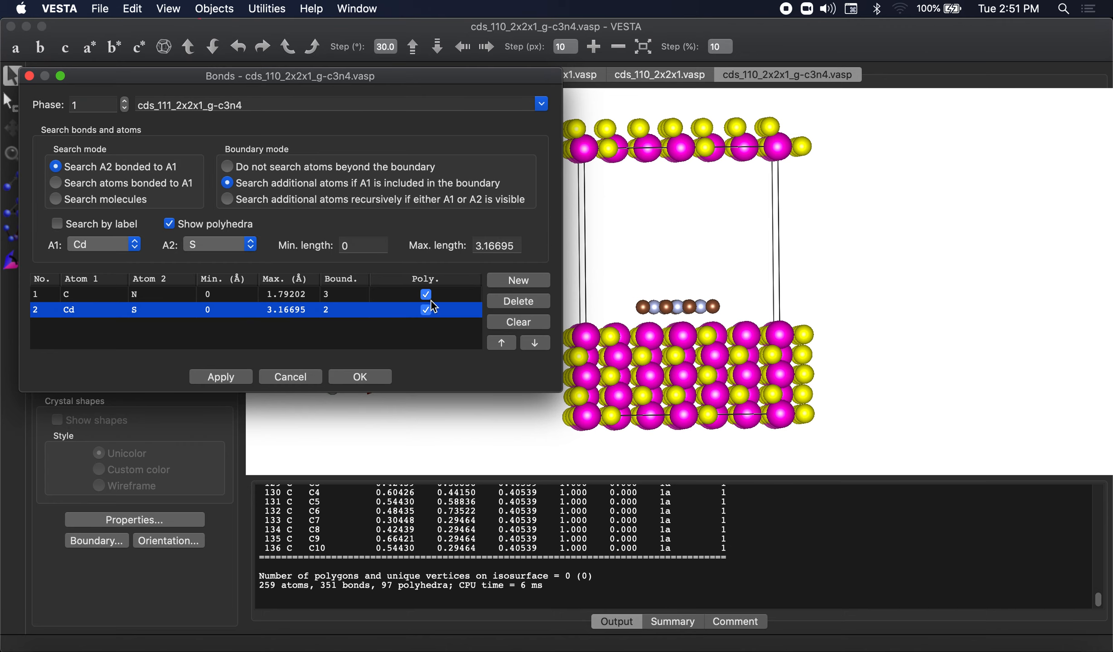
pyautogui.click(510, 302)
pyautogui.click(221, 377)
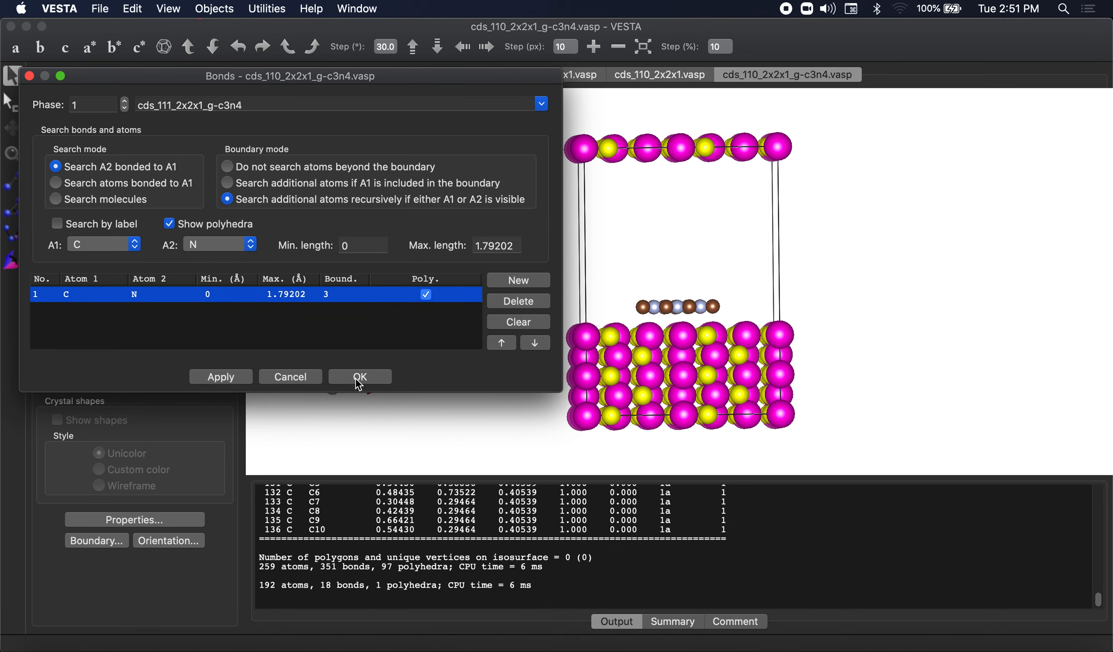
pyautogui.click(356, 377)
# Step: Delete the layer of Cd and S atoms displayed at the upper boundary of the unit cell
pyautogui.moveTo(415, 286); pyautogui.dragTo(421, 285)
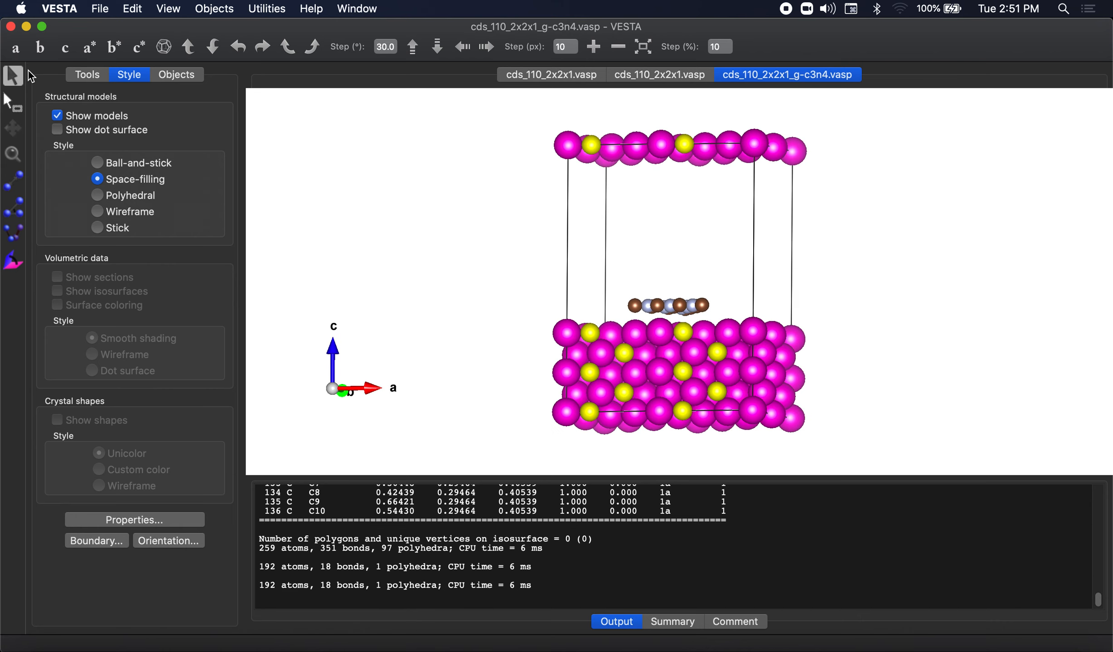
pyautogui.click(15, 106)
pyautogui.moveTo(462, 141); pyautogui.dragTo(830, 182)
pyautogui.press('Delete')
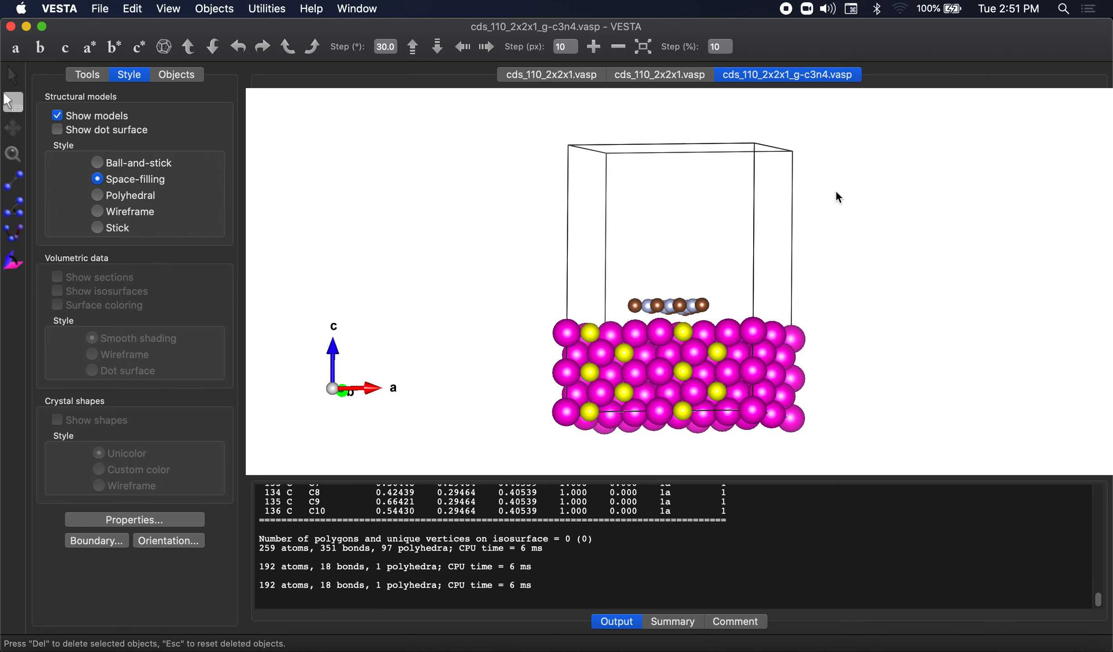
# Step: Examine the placement of the g-C3N4 molecule on the CdS slab from above, along the a axis and from oblique side views
pyautogui.click(9, 76)
pyautogui.moveTo(439, 167); pyautogui.dragTo(687, 314)
pyautogui.scroll(5, 646, 354)
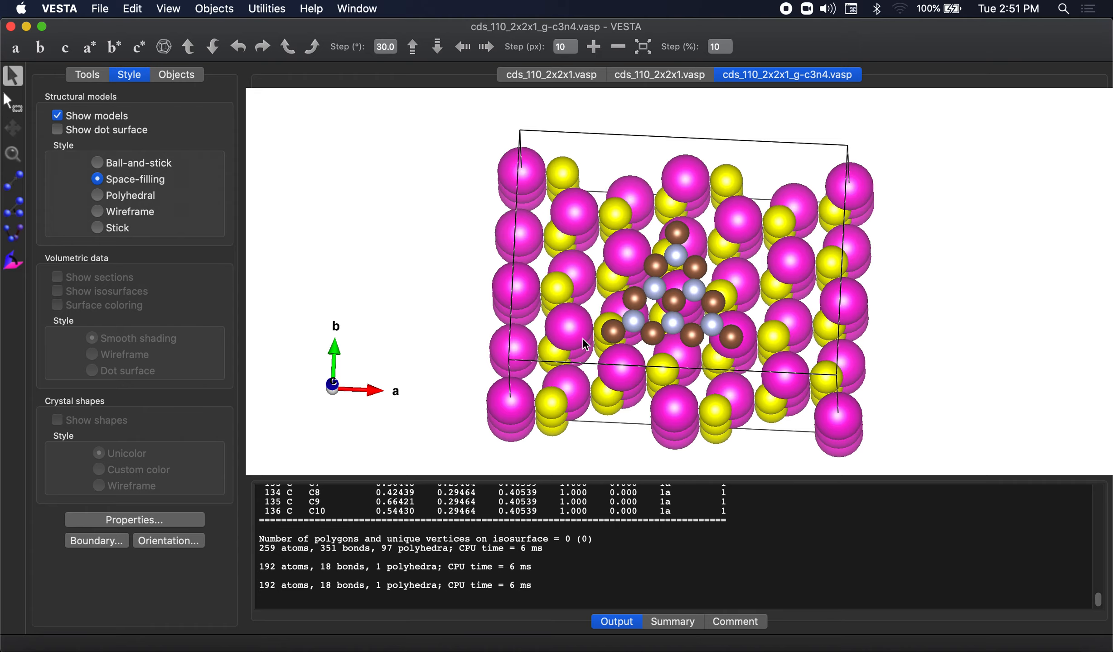
pyautogui.moveTo(677, 358); pyautogui.dragTo(695, 257)
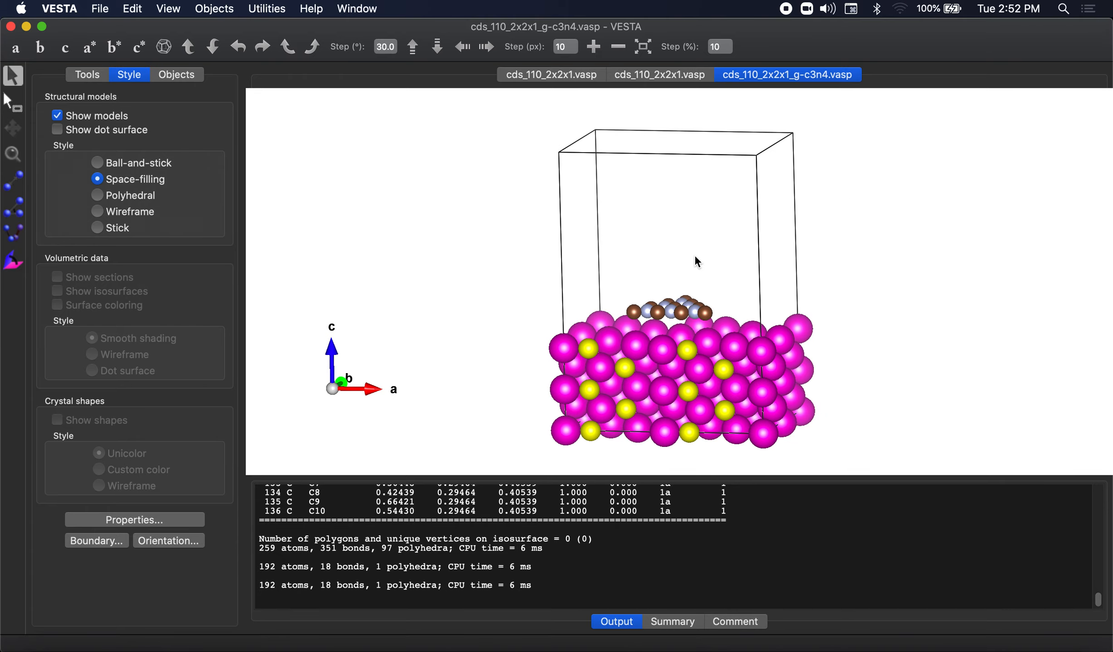
pyautogui.click(16, 48)
pyautogui.moveTo(800, 336); pyautogui.dragTo(720, 346)
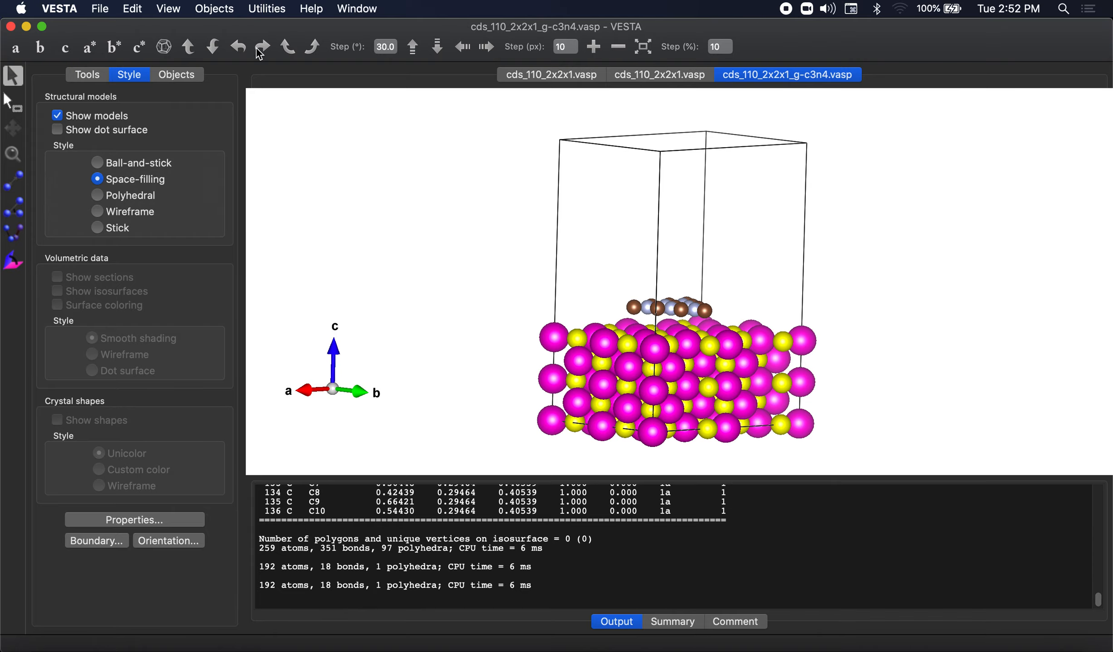
pyautogui.click(165, 46)
pyautogui.moveTo(805, 291); pyautogui.dragTo(628, 341)
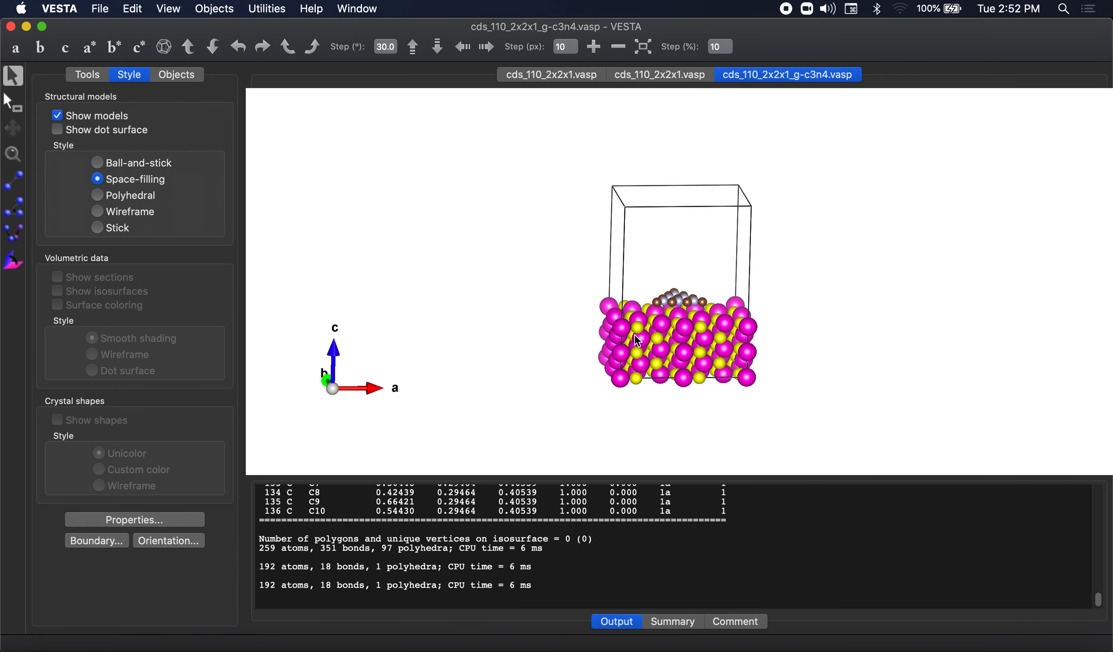
pyautogui.click(636, 339)
pyautogui.scroll(5, 393, 268)
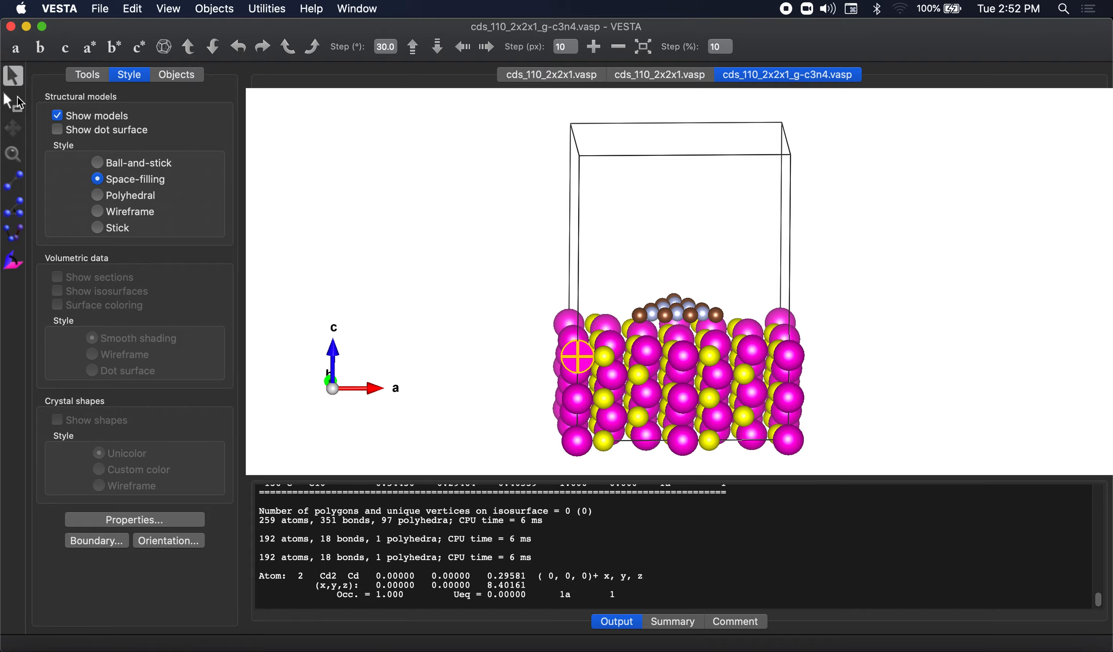
pyautogui.moveTo(779, 254); pyautogui.dragTo(746, 250)
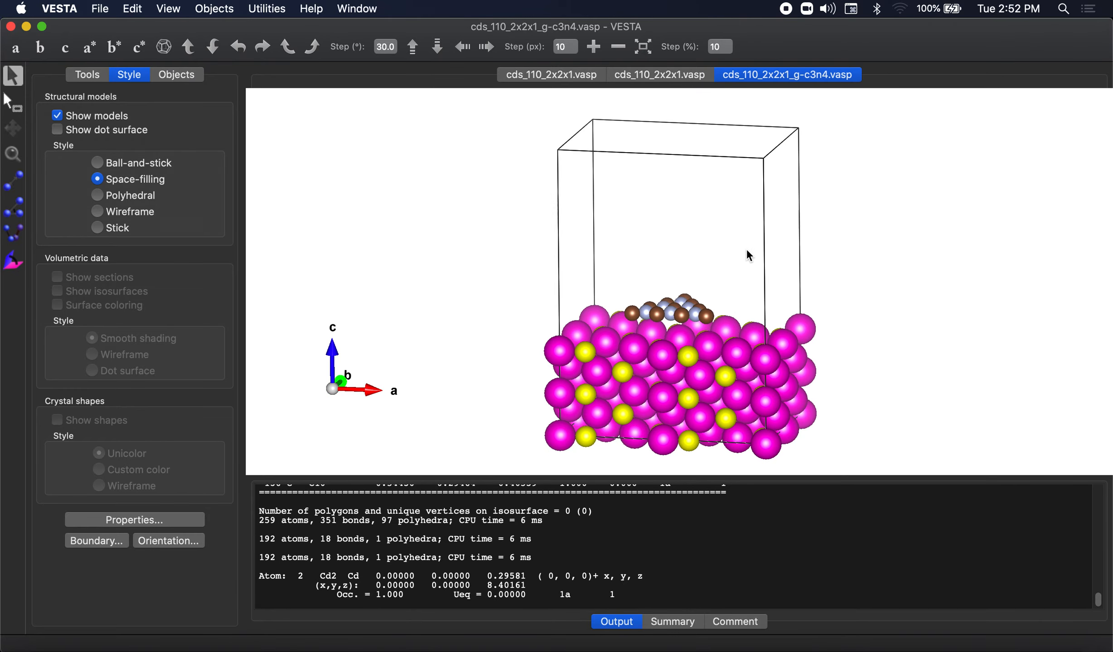